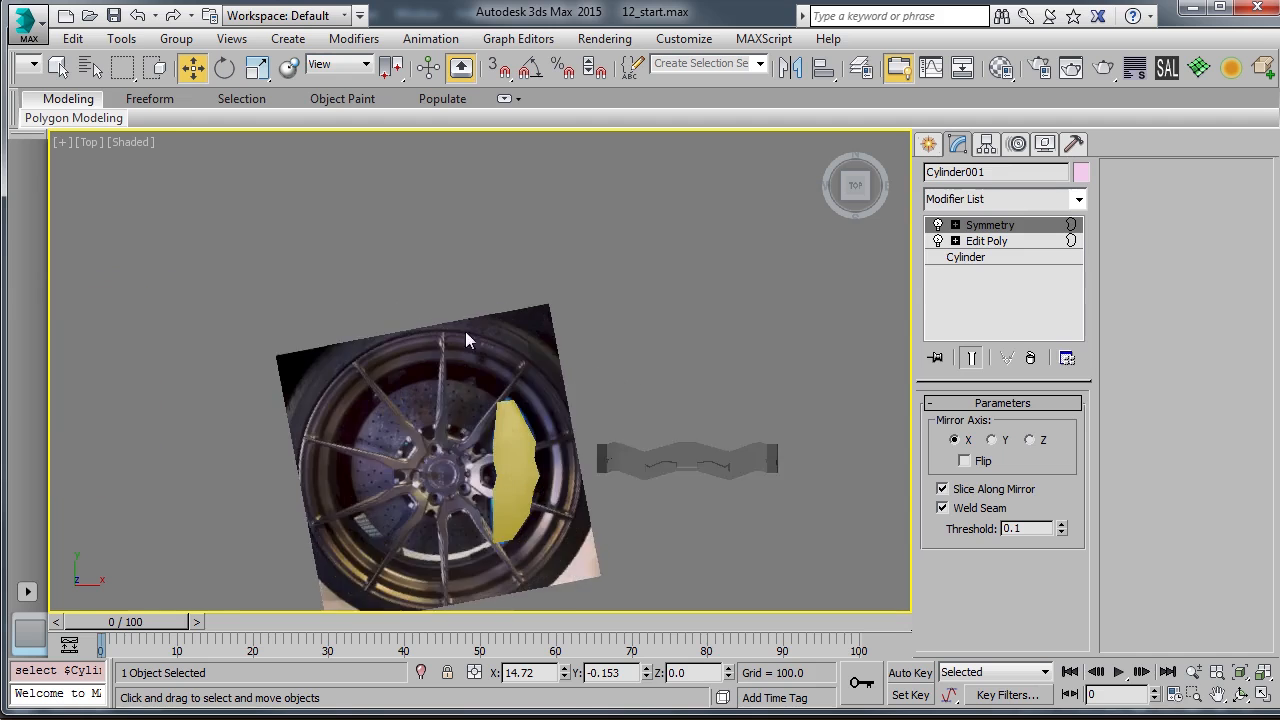
Create a standard cylinder beside the wheel reference image, with a radius of about 1391 and a height of about -318
{"action": "scroll", "coordinate": [390, 366], "scroll_direction": "up", "scroll_amount": 2}
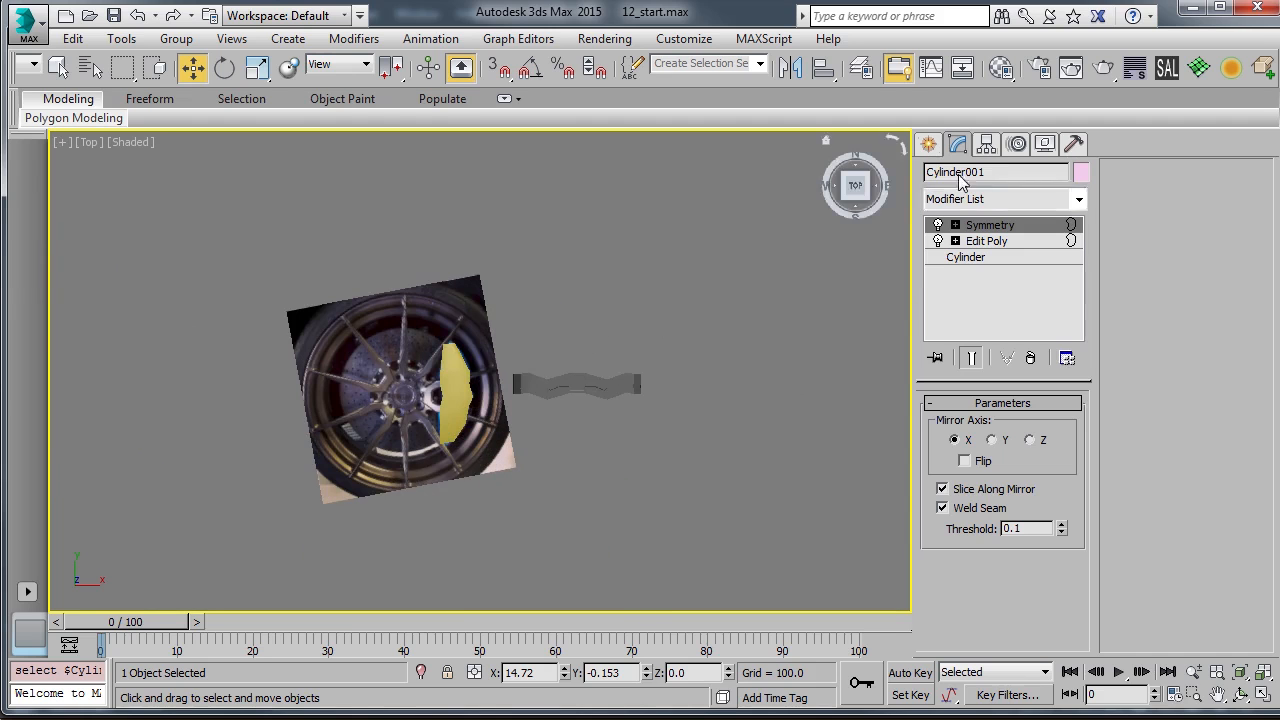
{"action": "left_click", "coordinate": [928, 143]}
{"action": "middle_click_drag", "start_coordinate": [388, 331], "coordinate": [391, 314]}
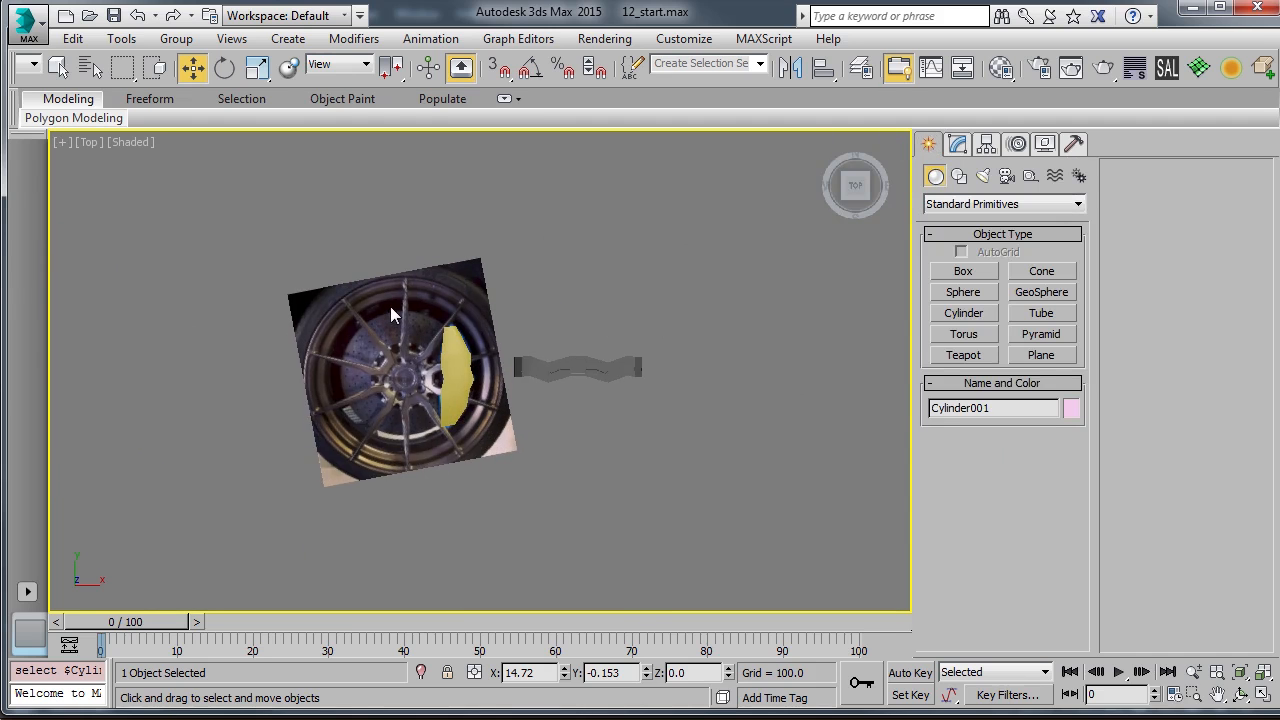
{"action": "left_click", "coordinate": [978, 314]}
{"action": "middle_click_drag", "start_coordinate": [422, 442], "coordinate": [371, 410]}
{"action": "scroll", "coordinate": [493, 407], "scroll_direction": "down", "scroll_amount": 4}
{"action": "middle_click_drag", "start_coordinate": [526, 383], "coordinate": [462, 350]}
{"action": "scroll", "coordinate": [379, 404], "scroll_direction": "up", "scroll_amount": 2}
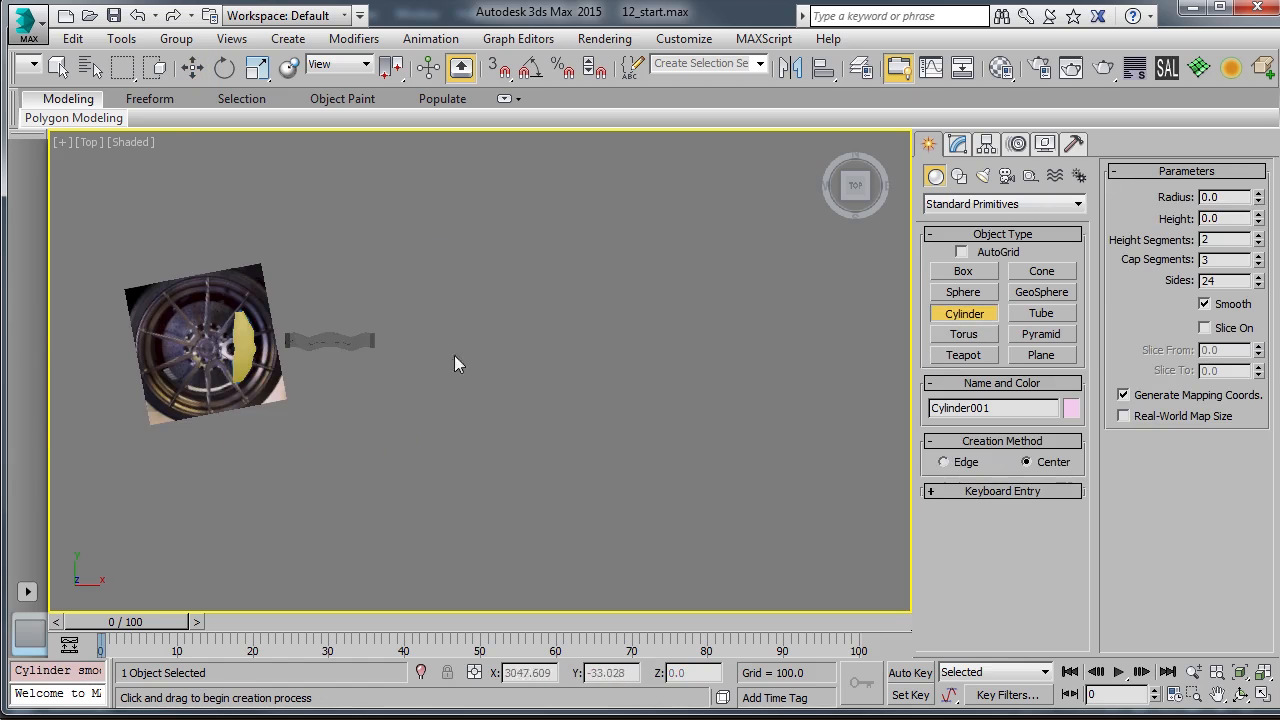
{"action": "left_click_drag", "start_coordinate": [502, 368], "coordinate": [640, 208]}
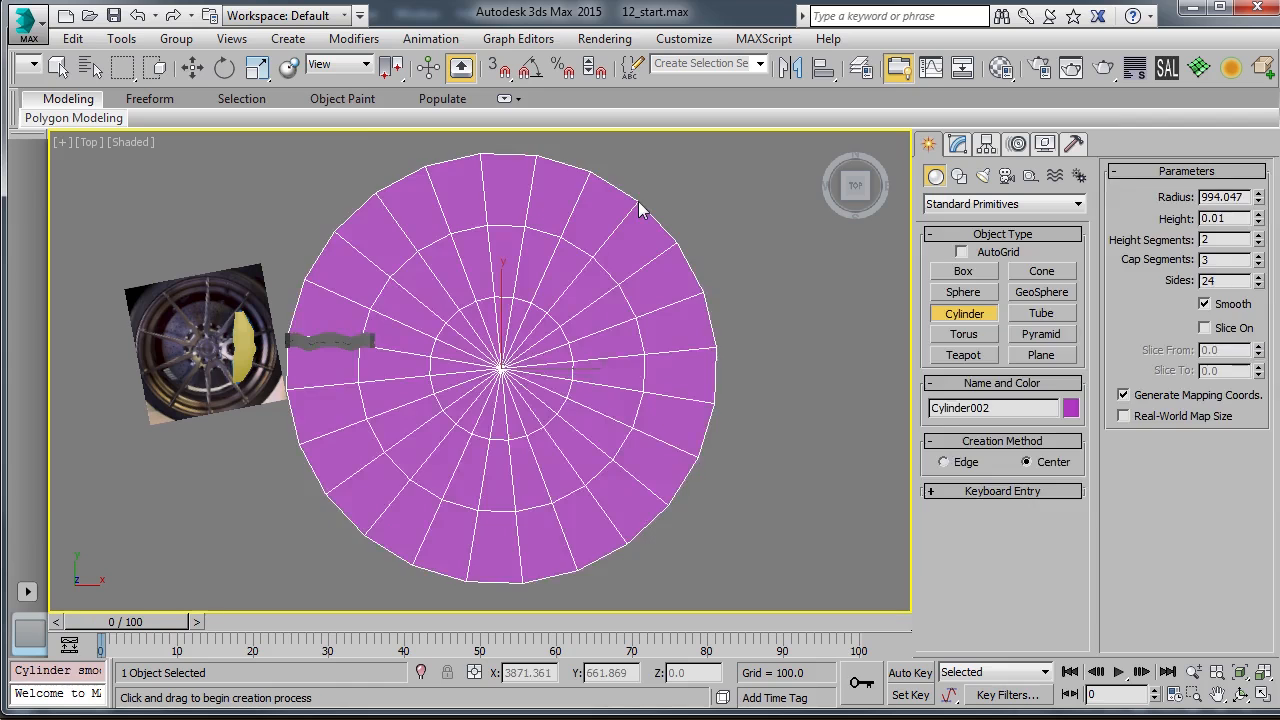
{"action": "right_click", "coordinate": [640, 208]}
{"action": "left_click", "coordinate": [985, 316]}
{"action": "left_click_drag", "start_coordinate": [443, 407], "coordinate": [640, 182]}
{"action": "scroll", "coordinate": [543, 290], "scroll_direction": "down", "scroll_amount": 4}
{"action": "key", "text": "w"}
Activate Rotate for the new cylinder and turn on angle snapping
{"action": "middle_click_drag", "start_coordinate": [535, 304], "coordinate": [510, 280], "text": "alt"}
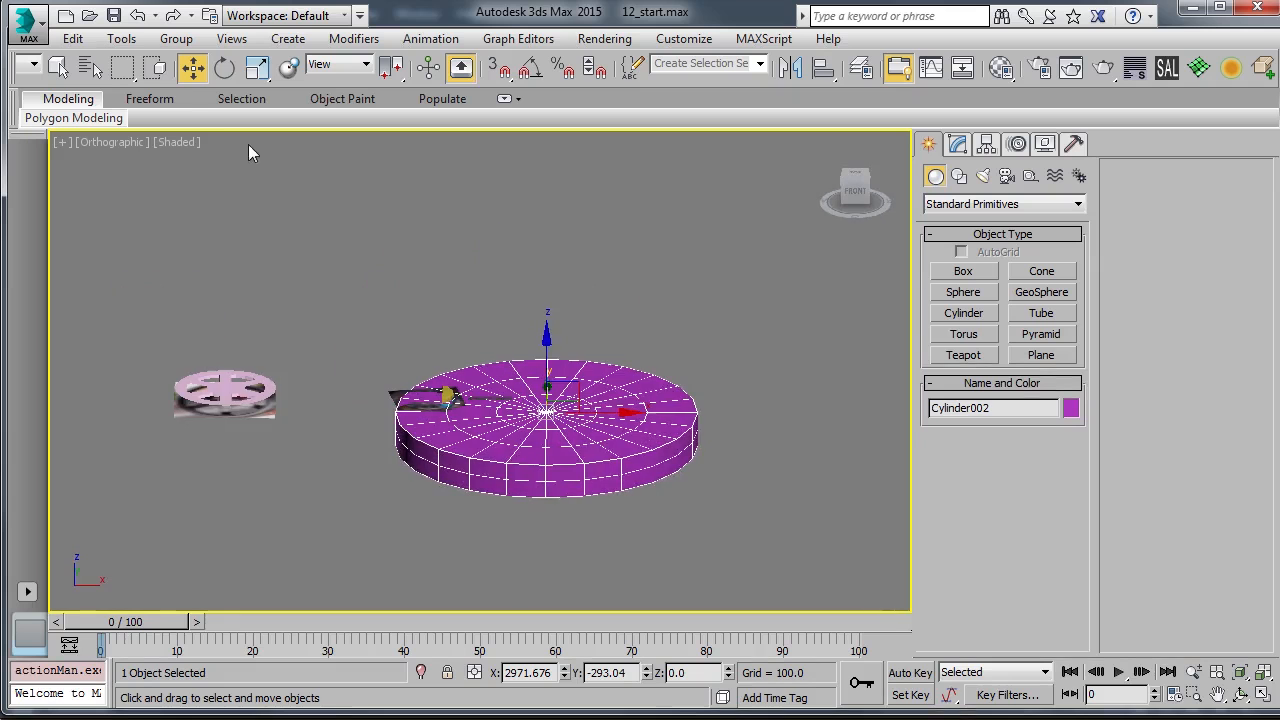
{"action": "left_click", "coordinate": [226, 69]}
{"action": "left_click", "coordinate": [531, 68]}
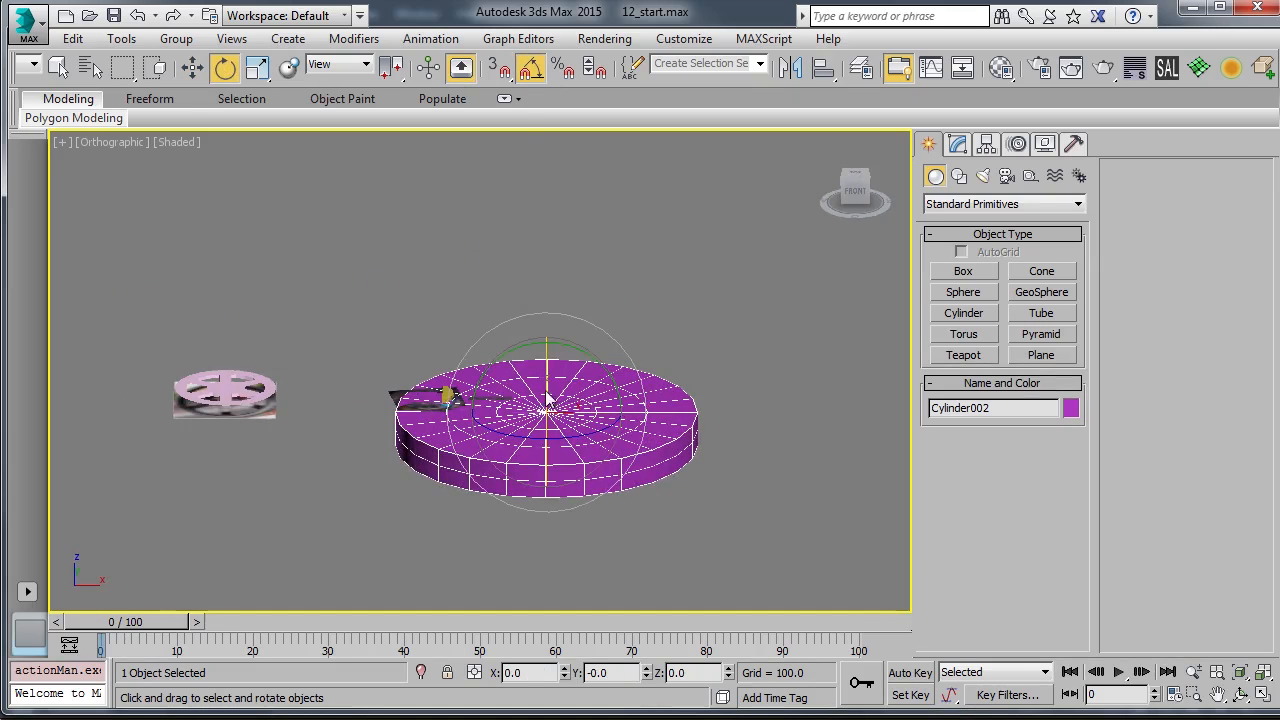
{"action": "left_click_drag", "start_coordinate": [554, 382], "coordinate": [549, 455]}
{"action": "key", "text": "ctrl+z"}
{"action": "key", "text": "a"}
{"action": "left_click_drag", "start_coordinate": [541, 388], "coordinate": [506, 559]}
{"action": "key", "text": "ctrl+z"}
{"action": "key", "text": "a"}
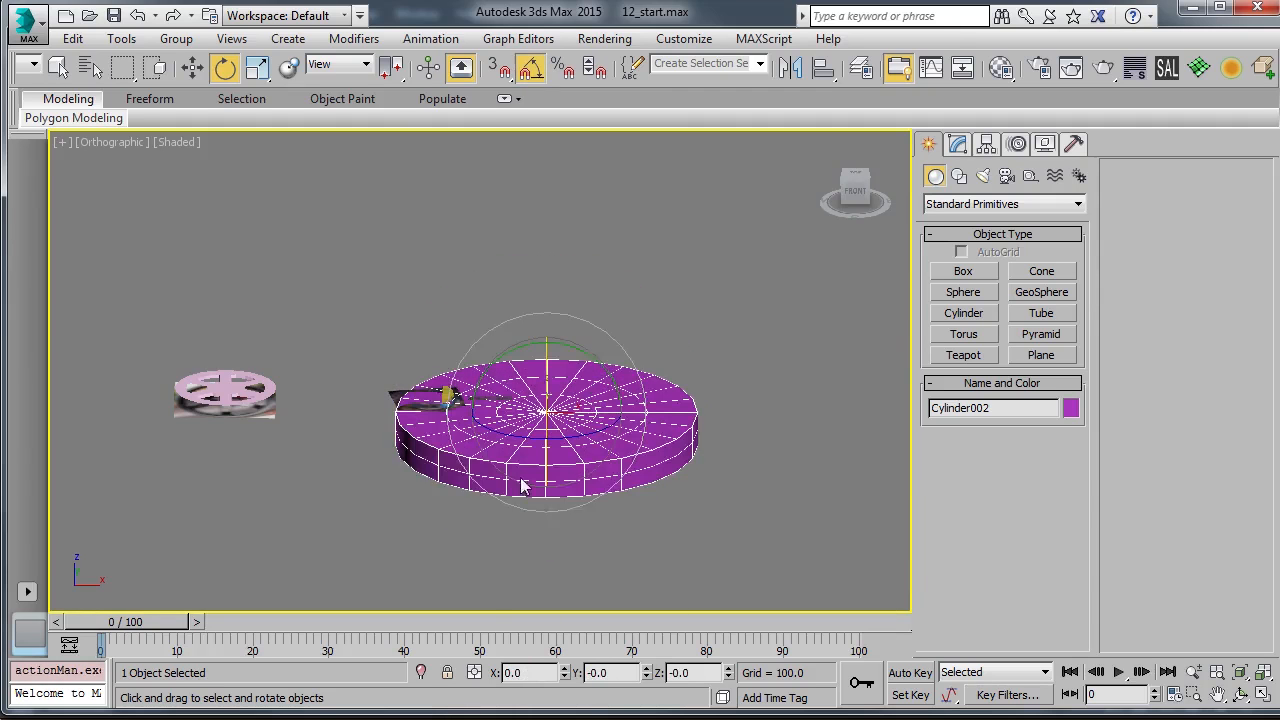
Rotate the cylinder upright about its X axis and move it along X to about 5394
{"action": "left_click_drag", "start_coordinate": [551, 382], "coordinate": [531, 463]}
{"action": "key", "text": "w"}
{"action": "middle_click_drag", "start_coordinate": [520, 470], "coordinate": [488, 458], "text": "alt"}
{"action": "left_click_drag", "start_coordinate": [621, 401], "coordinate": [852, 331]}
{"action": "middle_click_drag", "start_coordinate": [728, 376], "coordinate": [509, 412]}
{"action": "scroll", "coordinate": [512, 408], "scroll_direction": "up", "scroll_amount": 4}
{"action": "scroll", "coordinate": [486, 417], "scroll_direction": "down", "scroll_amount": 2}
{"action": "middle_click_drag", "start_coordinate": [509, 412], "coordinate": [476, 392], "text": "alt"}
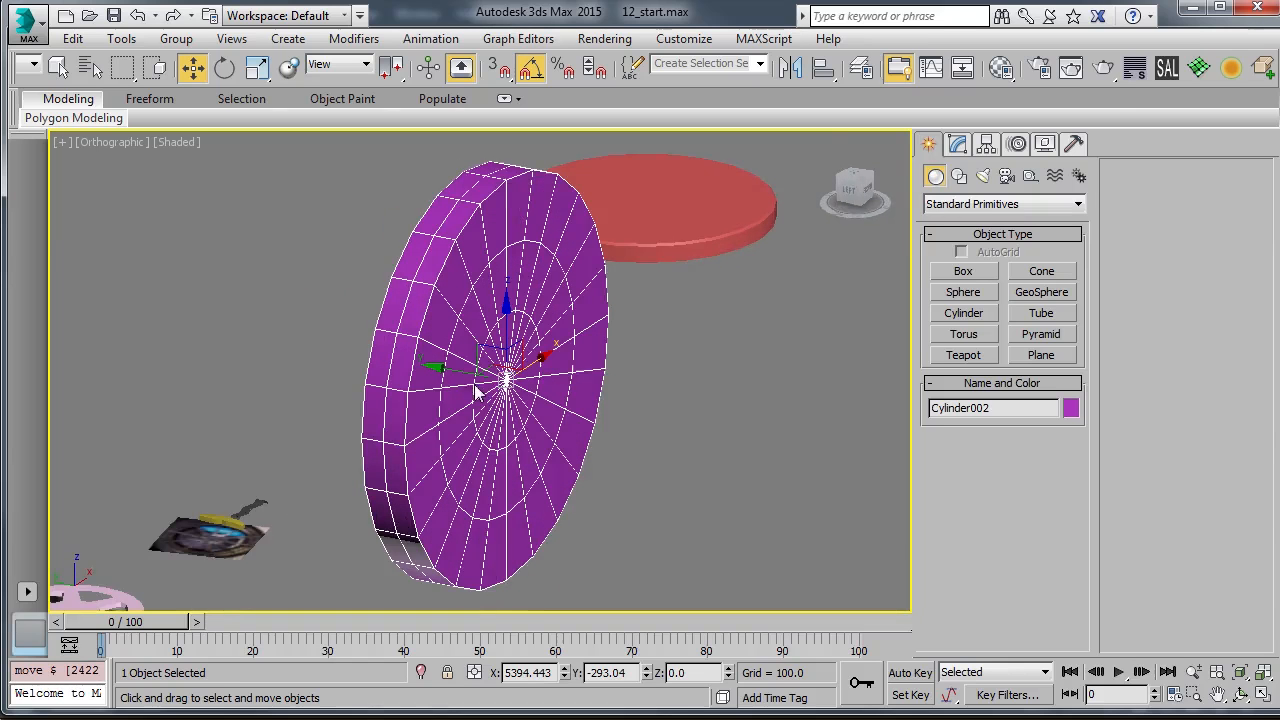
Add an Edit Poly modifier to the cylinder and select the outer edge loop of its front face
{"action": "left_click", "coordinate": [956, 145]}
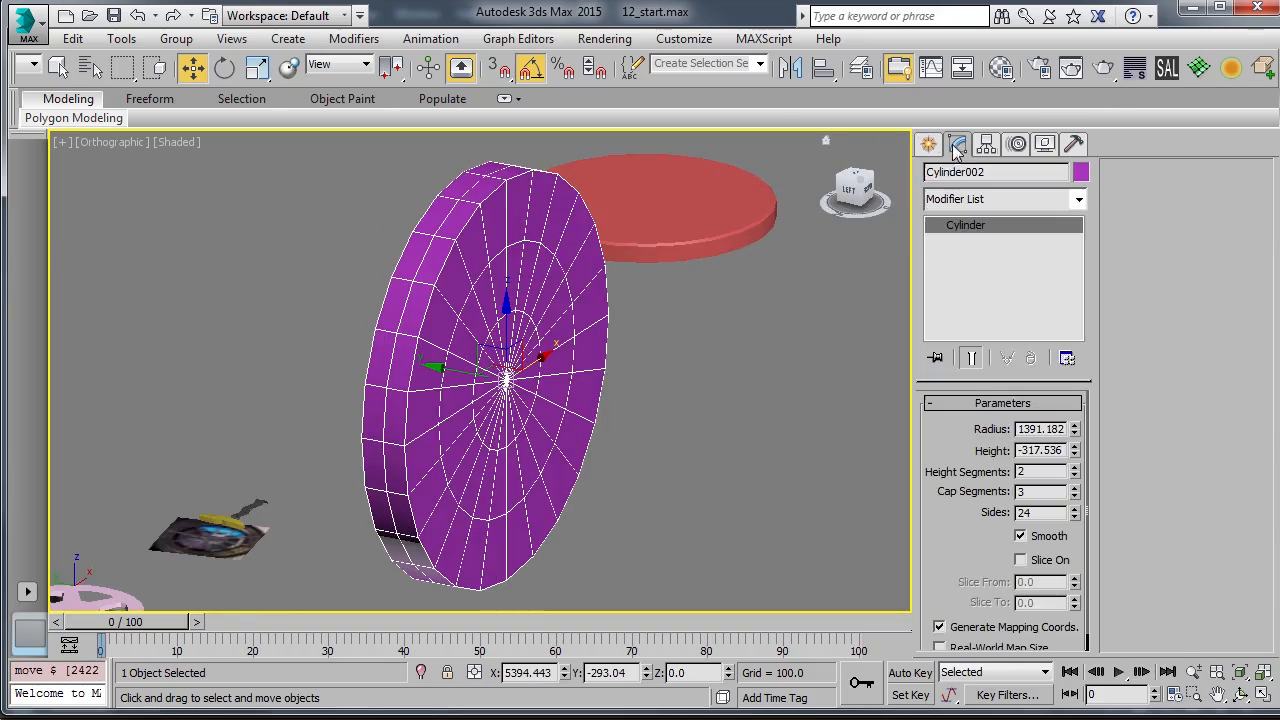
{"action": "left_click", "coordinate": [1167, 67]}
{"action": "middle_click_drag", "start_coordinate": [485, 268], "coordinate": [503, 297], "text": "alt"}
{"action": "double_click", "coordinate": [487, 250]}
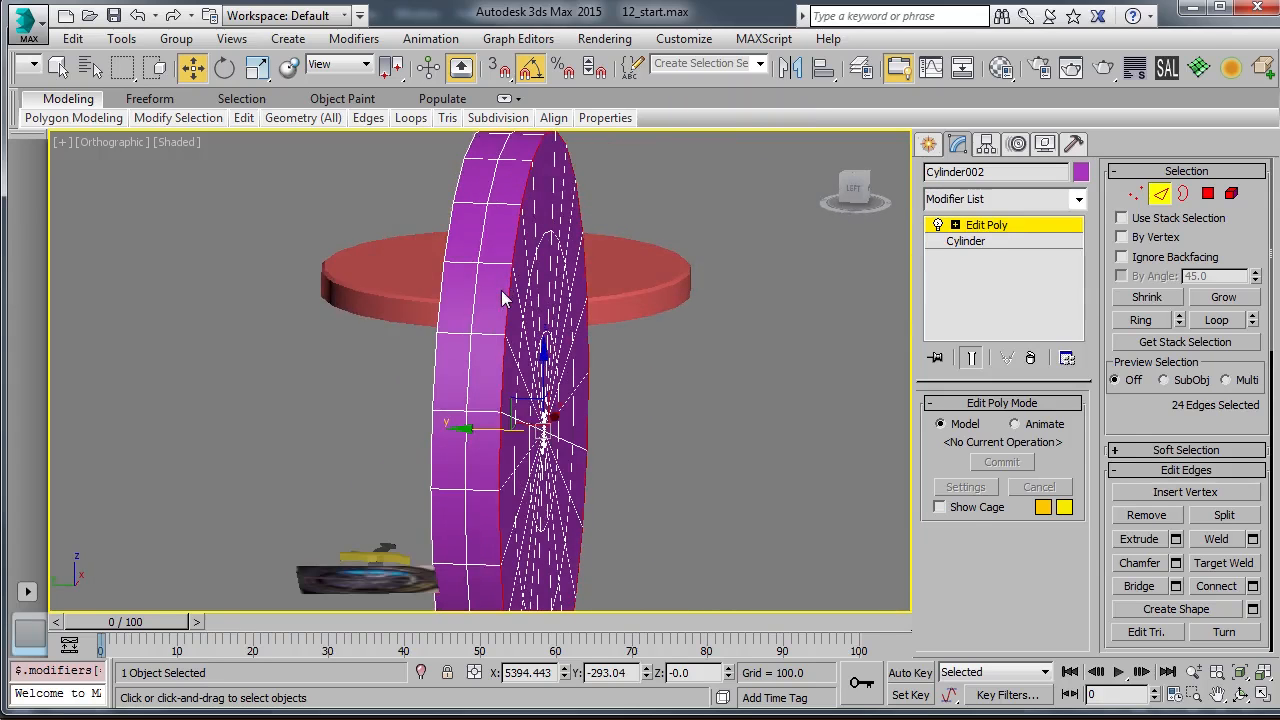
Chamfer the front rim's edge loop by about 60.8 with 1 segment and leave edge editing
{"action": "key", "text": "ctrl+shift+c"}
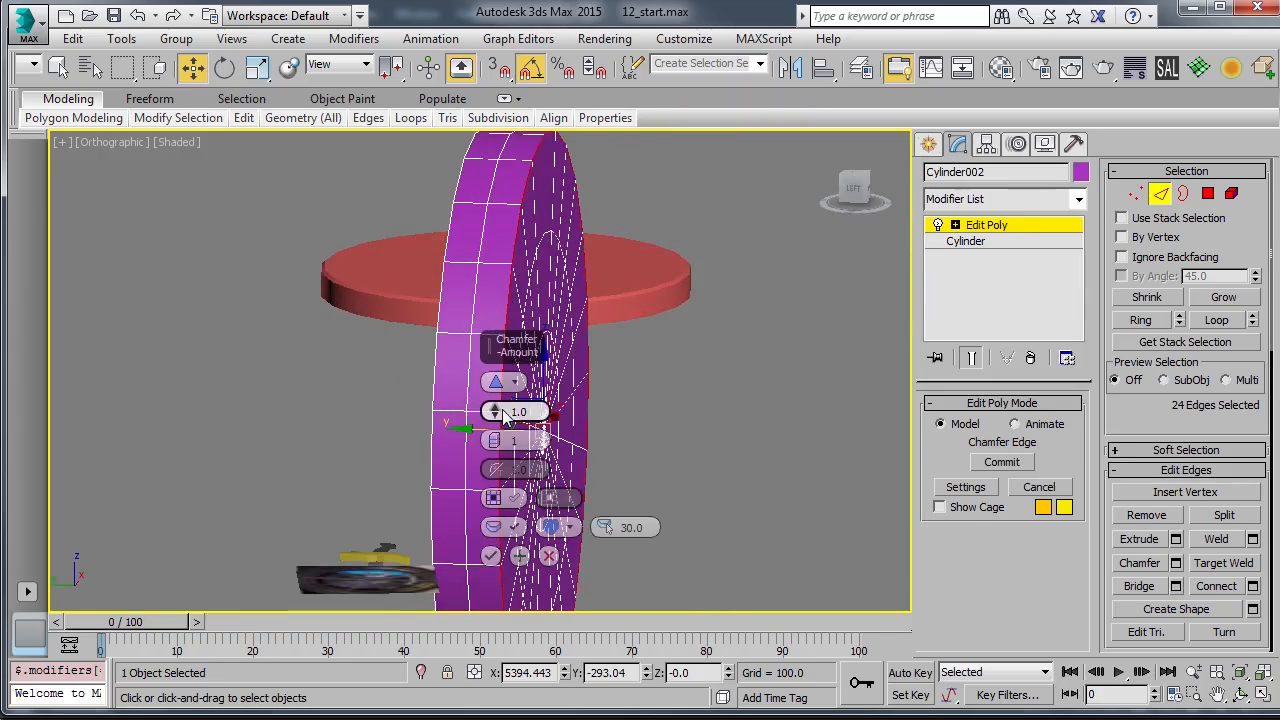
{"action": "mouse_move", "coordinate": [505, 416]}
{"action": "left_mouse_down"}
{"action": "mouse_move", "coordinate": [500, 340]}
{"action": "mouse_move", "coordinate": [505, 405]}
{"action": "mouse_move", "coordinate": [510, 392]}
{"action": "left_mouse_up"}
{"action": "middle_click_drag", "start_coordinate": [510, 390], "coordinate": [396, 258], "text": "alt"}
{"action": "left_click_drag", "start_coordinate": [500, 418], "coordinate": [515, 412]}
{"action": "middle_click_drag", "start_coordinate": [520, 385], "coordinate": [738, 247], "text": "alt"}
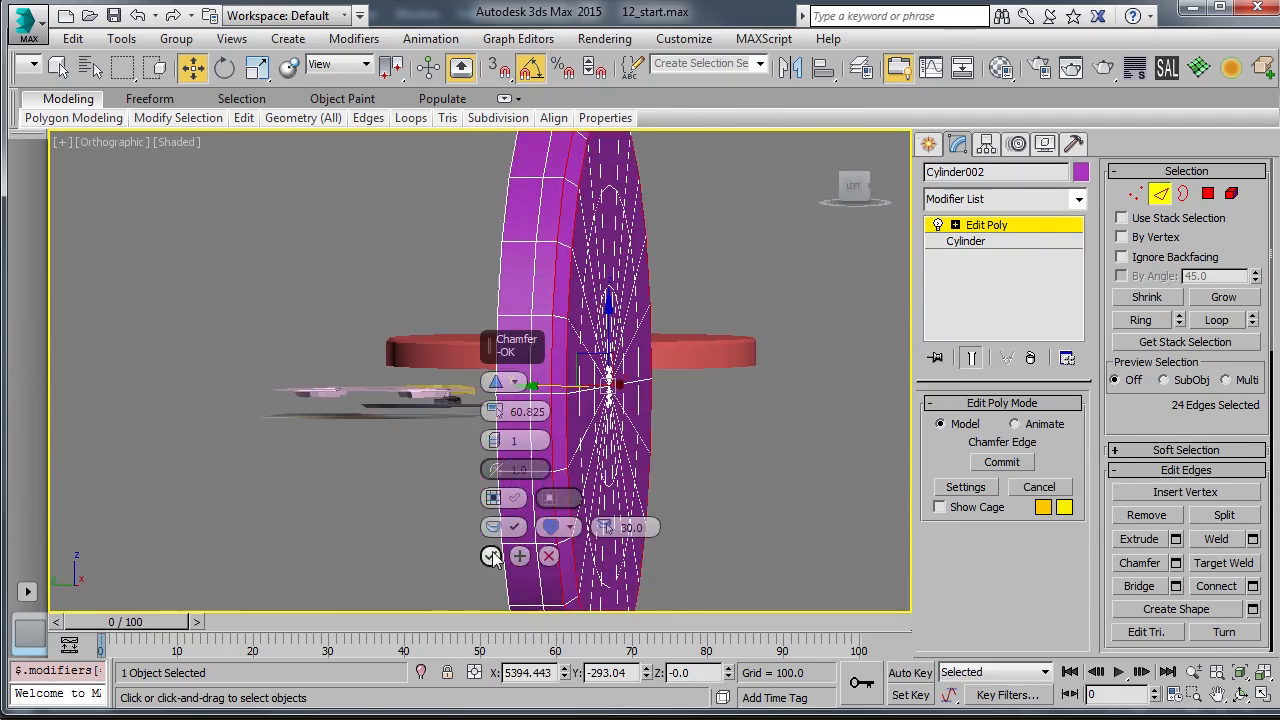
{"action": "left_click", "coordinate": [491, 557]}
{"action": "middle_click_drag", "start_coordinate": [500, 410], "coordinate": [528, 390], "text": "alt"}
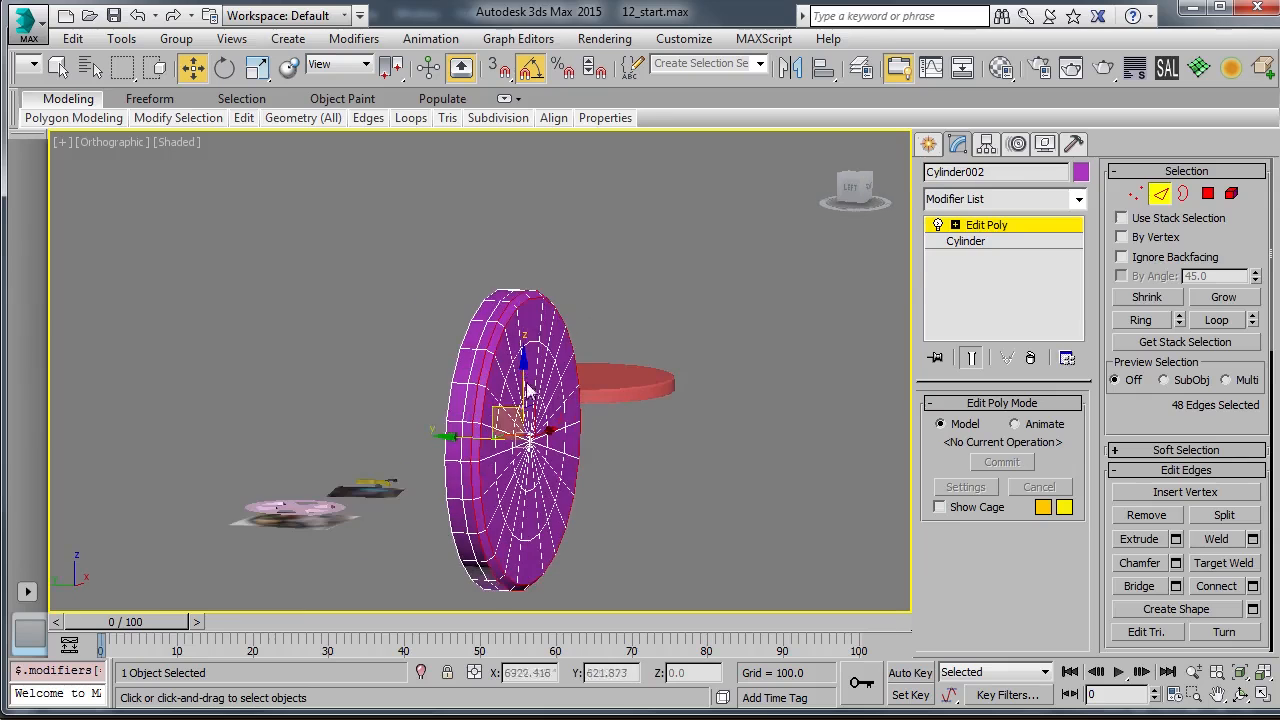
{"action": "left_click", "coordinate": [986, 225]}
{"action": "scroll", "coordinate": [532, 362], "scroll_direction": "up", "scroll_amount": 2}
{"action": "left_click", "coordinate": [320, 346]}
{"action": "left_click", "coordinate": [457, 383]}
Delete the two inner rings of polygons around the centre vertex of the cylinder's front face
{"action": "scroll", "coordinate": [457, 383], "scroll_direction": "down", "scroll_amount": 1}
{"action": "middle_click_drag", "start_coordinate": [448, 435], "coordinate": [447, 369], "text": "alt"}
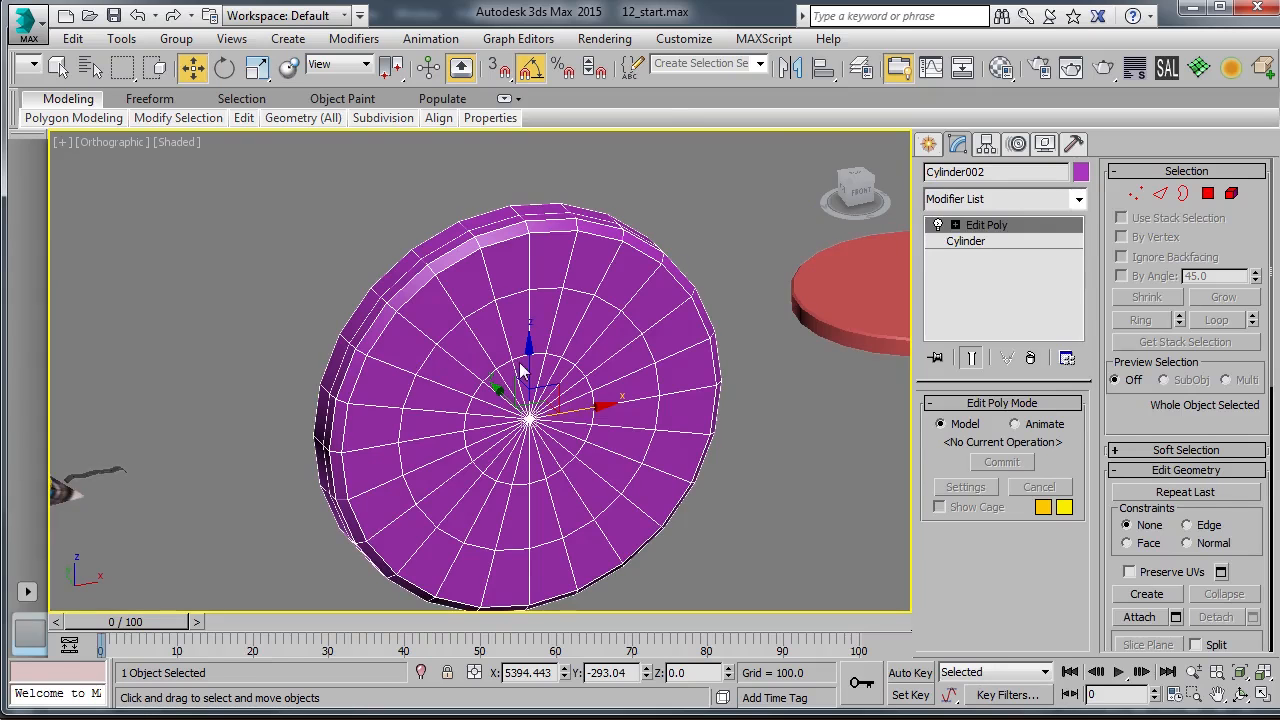
{"action": "key", "text": "1"}
{"action": "left_click", "coordinate": [529, 419]}
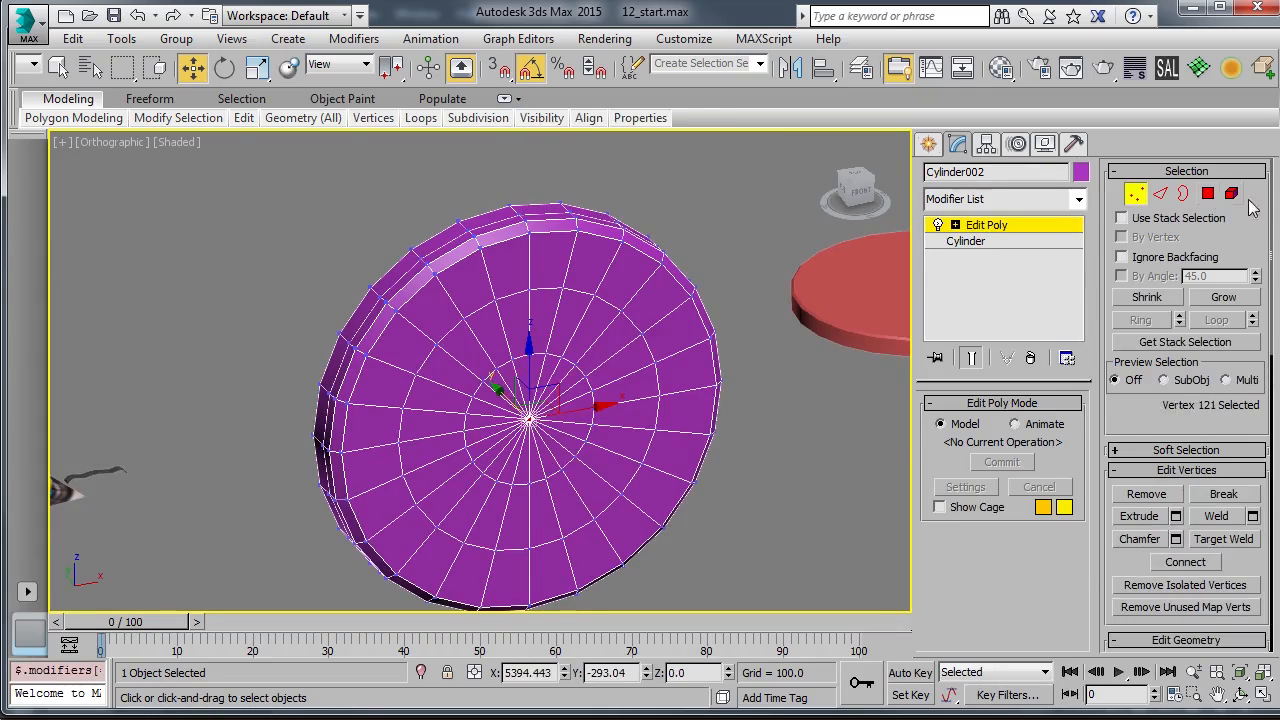
{"action": "left_click", "coordinate": [1208, 193], "text": "ctrl"}
{"action": "scroll", "coordinate": [1137, 443], "scroll_direction": "down", "scroll_amount": 3}
{"action": "scroll", "coordinate": [1137, 416], "scroll_direction": "up", "scroll_amount": 3}
{"action": "left_click", "coordinate": [1229, 298]}
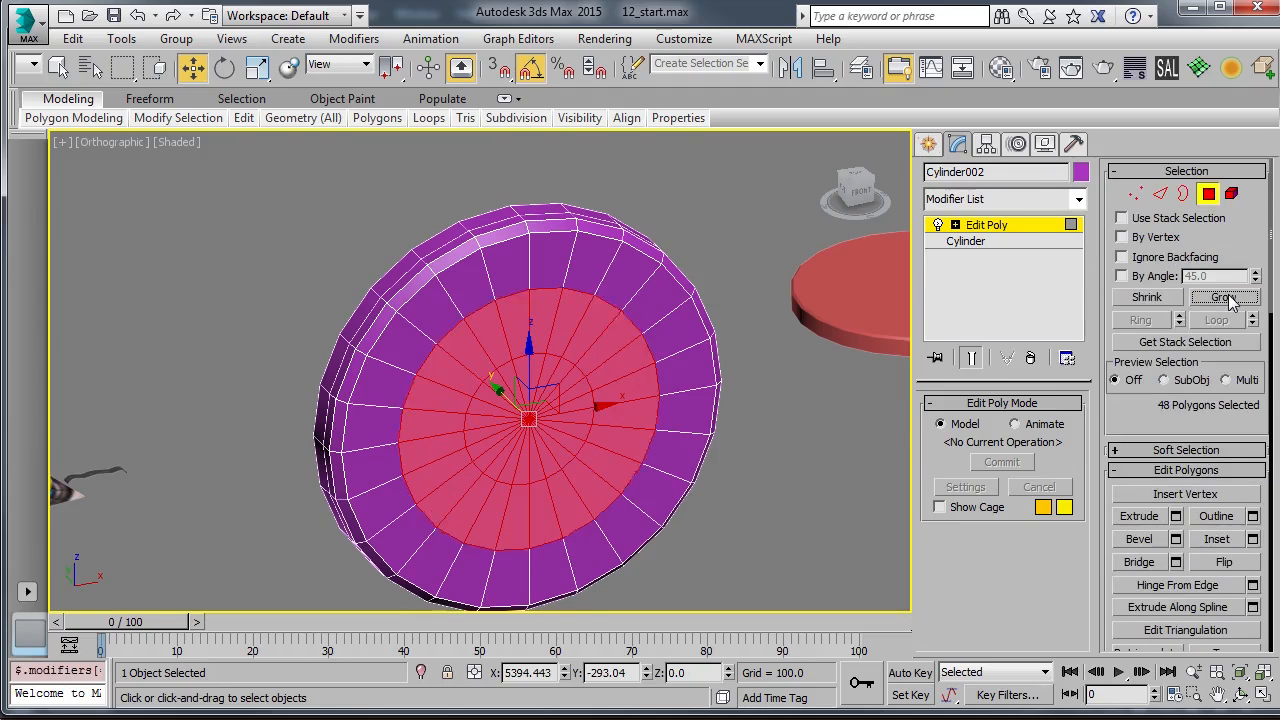
{"action": "left_click", "coordinate": [1229, 298]}
{"action": "key", "text": "ctrl+Page_Down"}
{"action": "middle_click_drag", "start_coordinate": [630, 510], "coordinate": [323, 277], "text": "alt"}
{"action": "key", "text": "ctrl+d"}
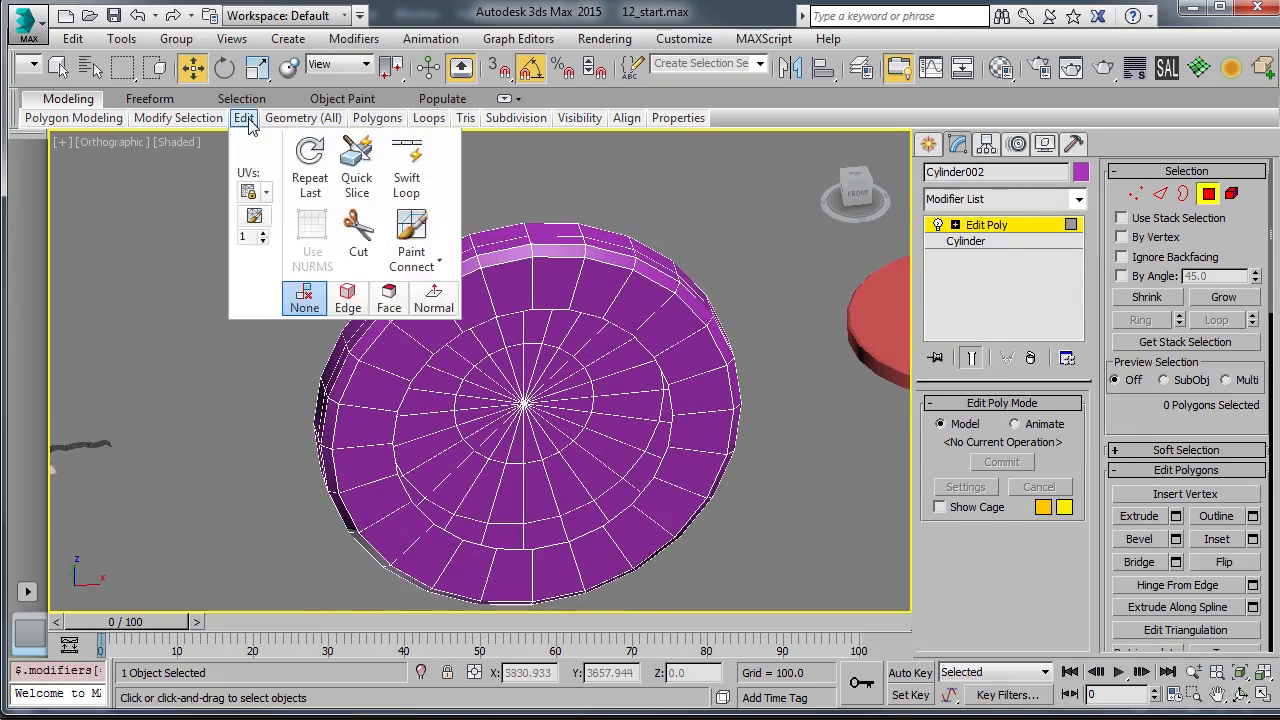
Add an edge loop to the remaining front ring with SwiftLoop and nudge it slightly along the Y axis
{"action": "mouse_move", "coordinate": [303, 118]}
{"action": "mouse_move", "coordinate": [244, 118]}
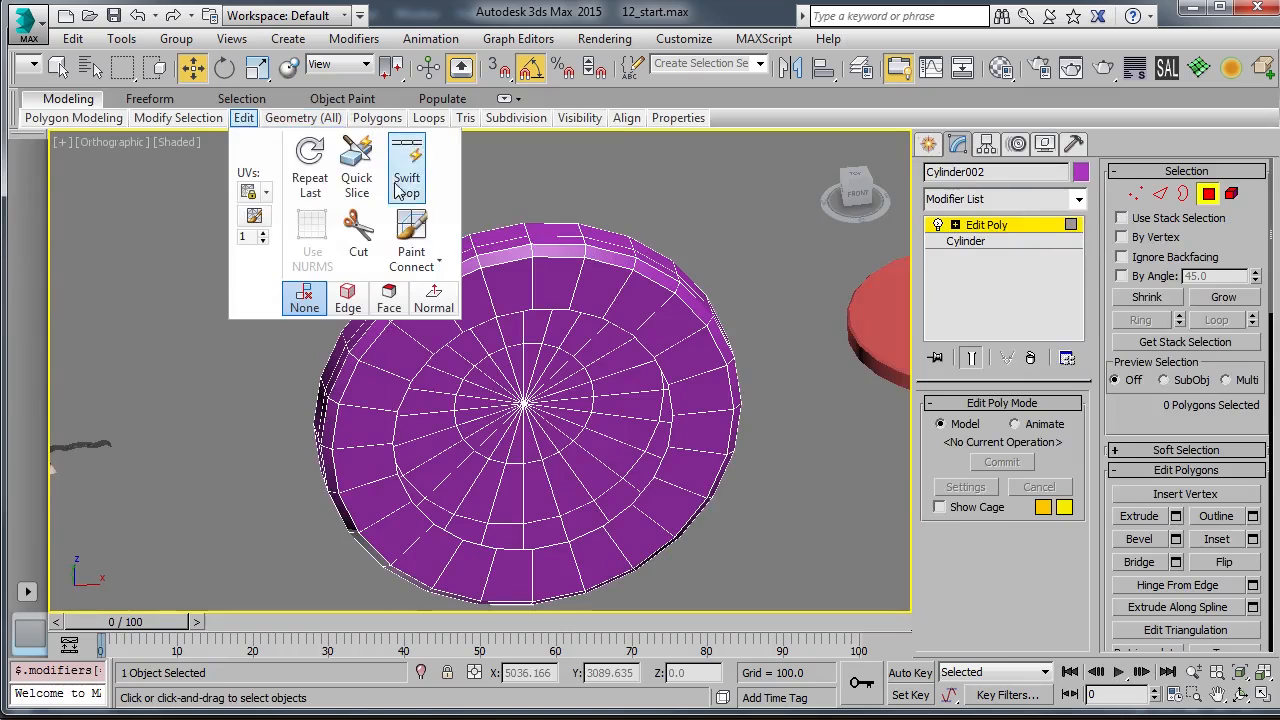
{"action": "left_click", "coordinate": [407, 170]}
{"action": "left_click", "coordinate": [594, 294]}
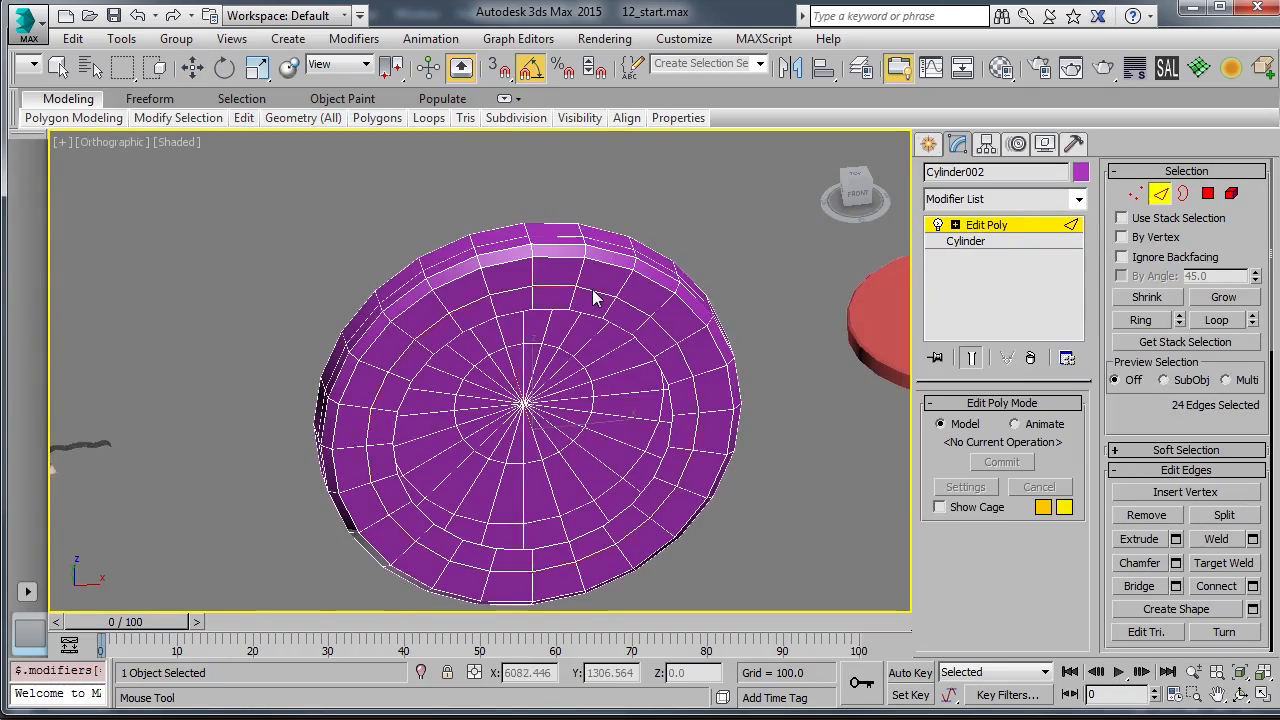
{"action": "right_click", "coordinate": [594, 294]}
{"action": "middle_click_drag", "start_coordinate": [594, 294], "coordinate": [637, 330], "text": "alt"}
{"action": "left_click_drag", "start_coordinate": [484, 428], "coordinate": [487, 428]}
{"action": "middle_click_drag", "start_coordinate": [540, 405], "coordinate": [603, 277], "text": "alt"}
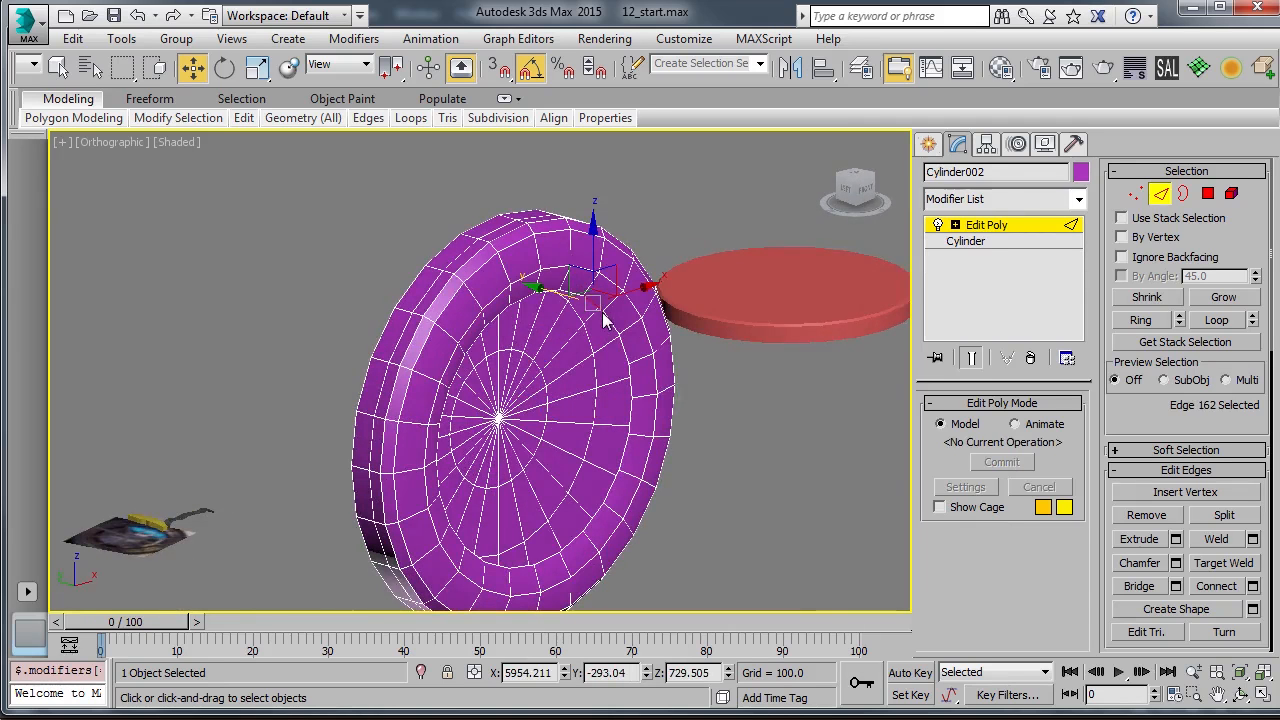
Select the border of the front opening and move it along Y to about -300.3
{"action": "key", "text": "3"}
{"action": "middle_click_drag", "start_coordinate": [570, 350], "coordinate": [587, 360], "text": "alt"}
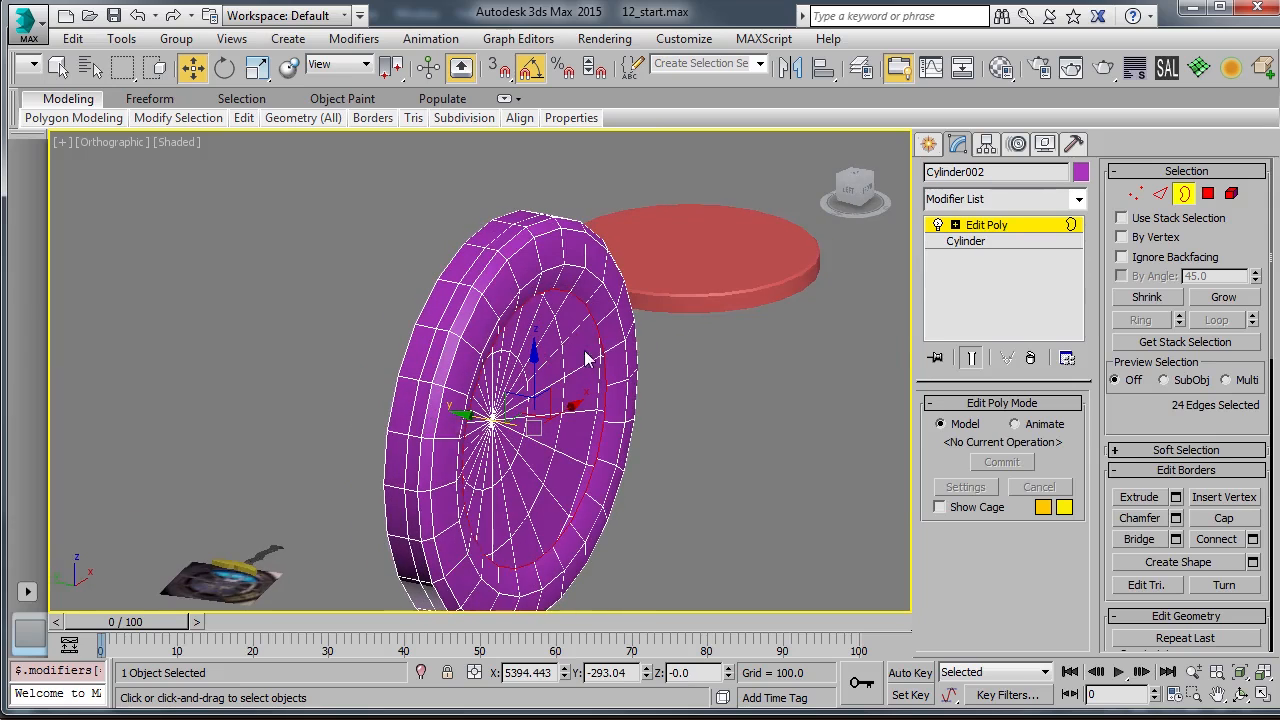
{"action": "left_click_drag", "start_coordinate": [466, 422], "coordinate": [468, 421]}
{"action": "middle_click_drag", "start_coordinate": [470, 420], "coordinate": [740, 390], "text": "alt"}
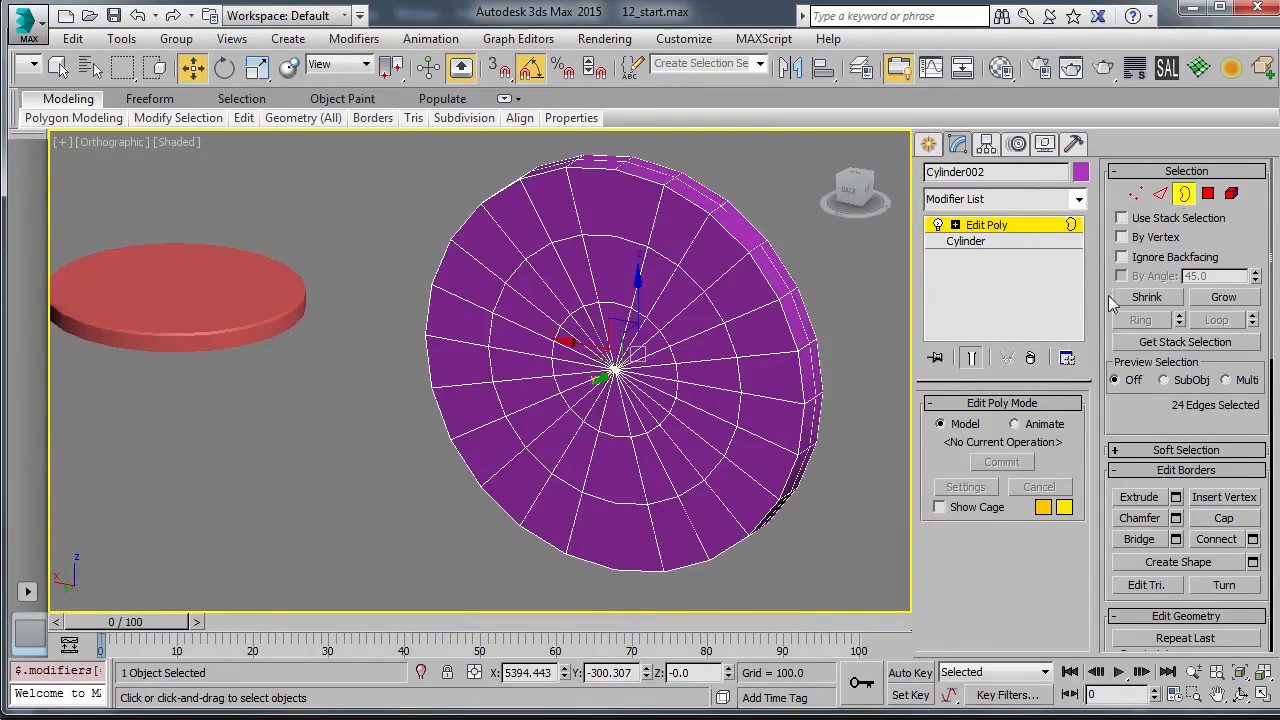
Select the whole back face with By Angle set to 45, delete its polygons and leave polygon editing
{"action": "left_click", "coordinate": [1210, 194]}
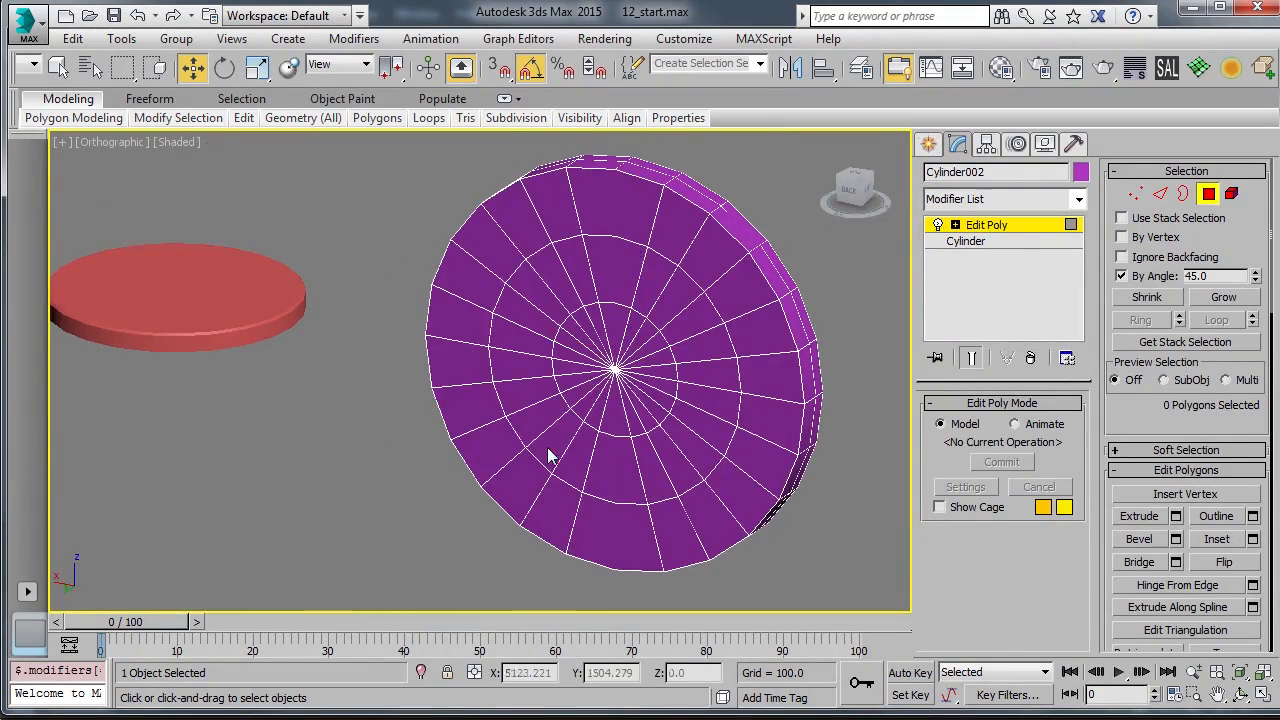
{"action": "left_click", "coordinate": [547, 447]}
{"action": "key", "text": "Delete"}
{"action": "middle_click_drag", "start_coordinate": [547, 447], "coordinate": [470, 450], "text": "alt"}
{"action": "left_click", "coordinate": [991, 226]}
{"action": "middle_click_drag", "start_coordinate": [744, 339], "coordinate": [742, 324], "text": "alt"}
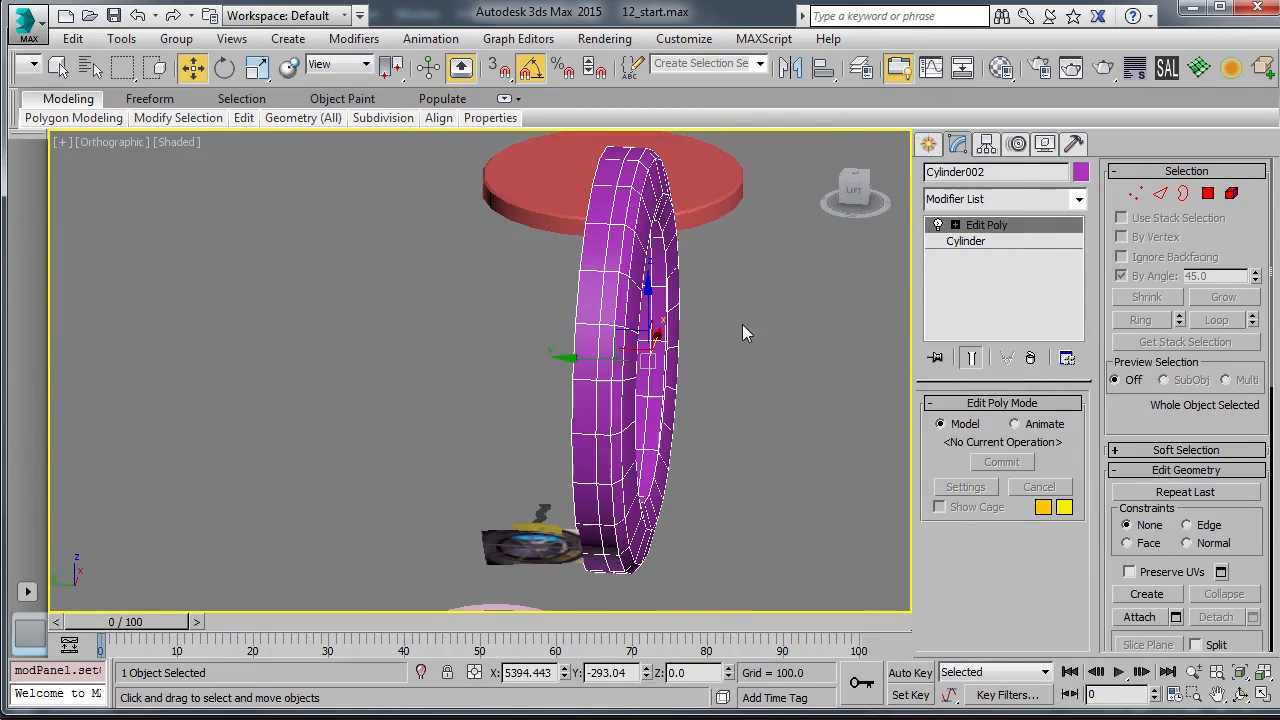
Add a Symmetry modifier to the open ring and set its mirror axis to Z without Flip
{"action": "left_click", "coordinate": [1263, 70]}
{"action": "left_click", "coordinate": [1030, 440]}
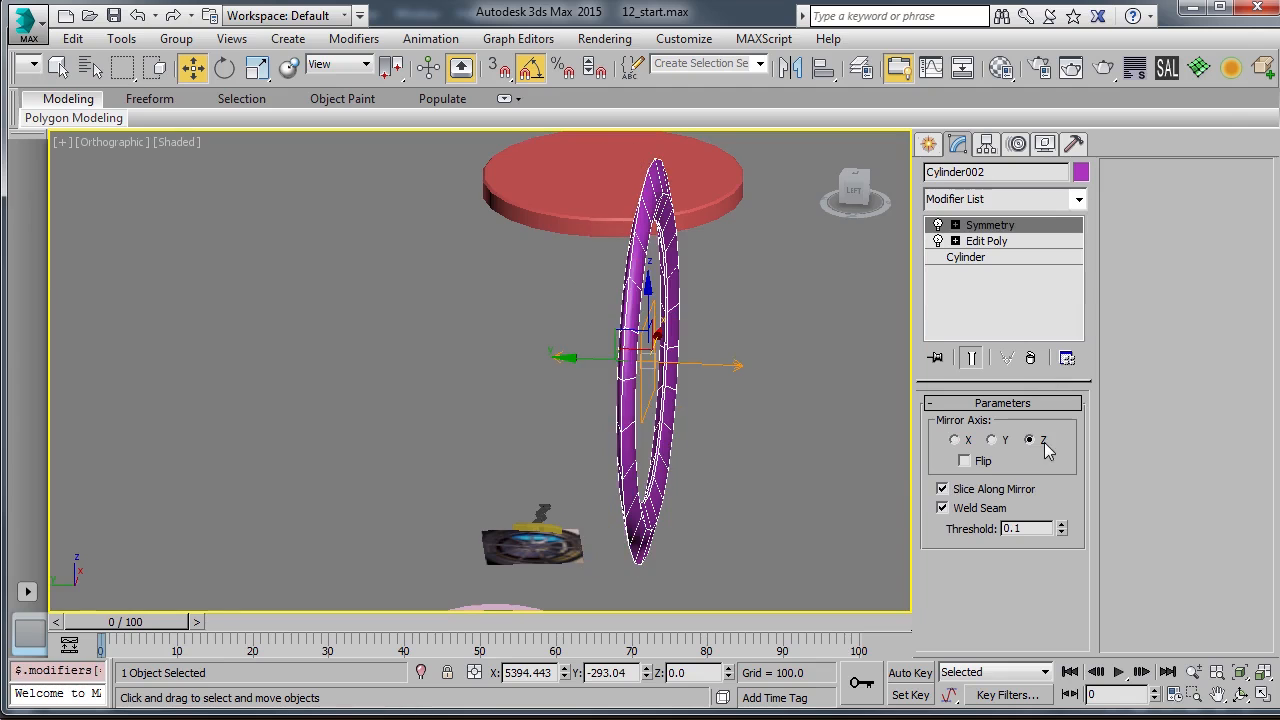
{"action": "left_click", "coordinate": [964, 461]}
{"action": "left_click", "coordinate": [964, 461]}
Move the Symmetry mirror plane along Y to about 17.4 to form both halves of the tyre
{"action": "middle_click_drag", "start_coordinate": [670, 401], "coordinate": [673, 400]}
{"action": "key", "text": "1"}
{"action": "left_click_drag", "start_coordinate": [618, 365], "coordinate": [571, 369]}
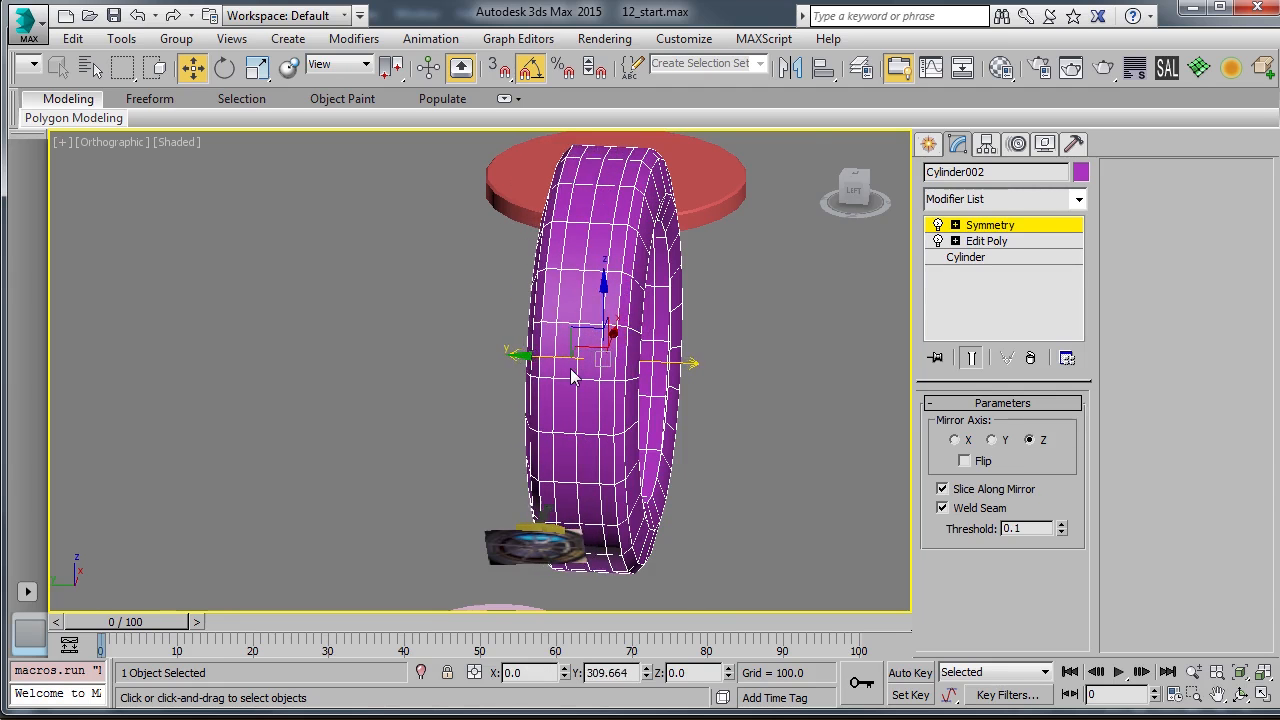
{"action": "middle_click_drag", "start_coordinate": [571, 369], "coordinate": [313, 328], "text": "alt"}
{"action": "scroll", "coordinate": [522, 361], "scroll_direction": "up", "scroll_amount": 2}
{"action": "middle_click_drag", "start_coordinate": [431, 266], "coordinate": [465, 275], "text": "alt"}
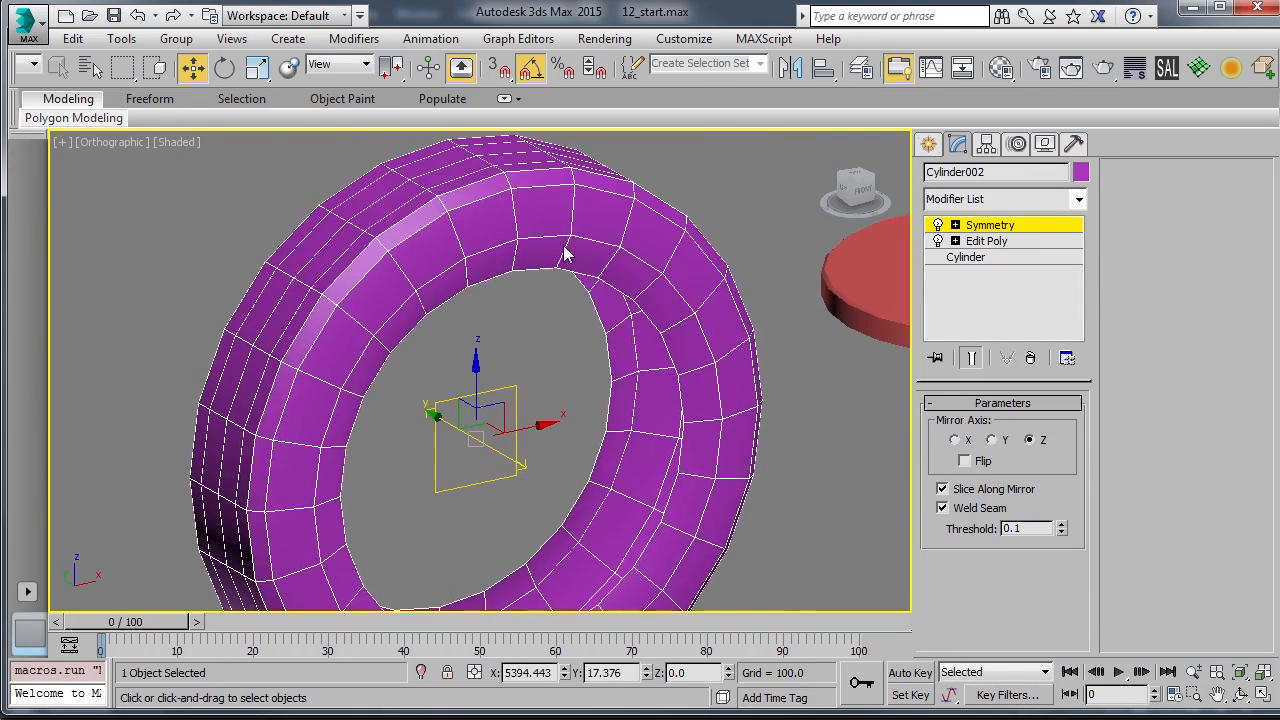
{"action": "middle_click_drag", "start_coordinate": [564, 254], "coordinate": [465, 273], "text": "alt"}
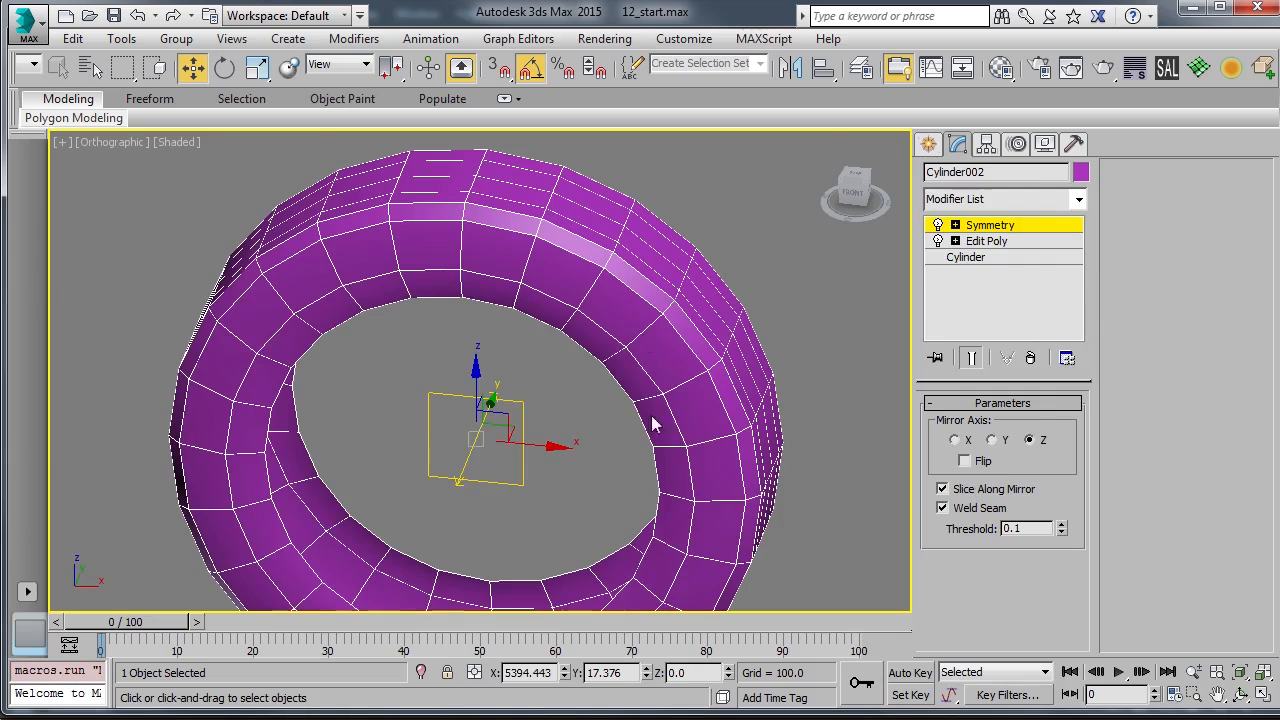
Return to the Edit Poly level and hide the end result of the Symmetry modifier
{"action": "left_click", "coordinate": [987, 241]}
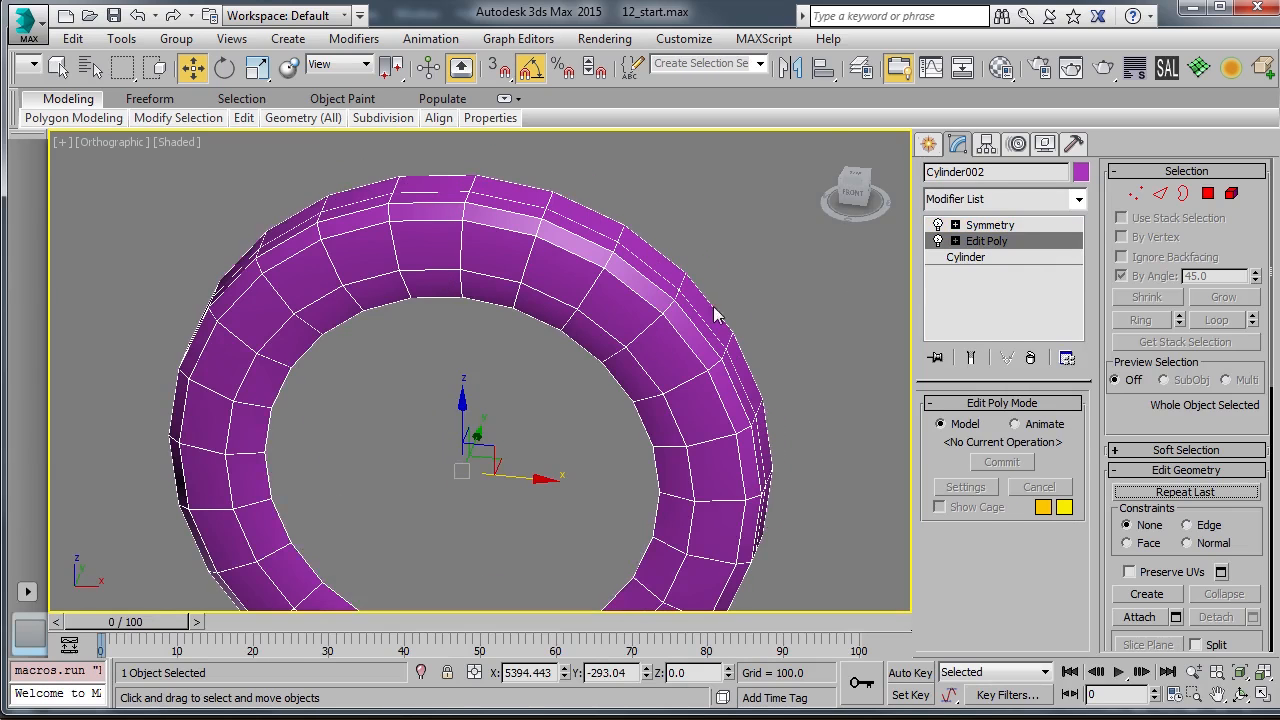
{"action": "middle_click_drag", "start_coordinate": [457, 310], "coordinate": [543, 329], "text": "alt"}
{"action": "middle_click_drag", "start_coordinate": [752, 298], "coordinate": [778, 326]}
{"action": "left_click", "coordinate": [971, 358]}
{"action": "middle_click_drag", "start_coordinate": [777, 271], "coordinate": [589, 272], "text": "alt"}
Select the half tyre's open rear border and move it along Y to about 282.8 to widen the tread
{"action": "key", "text": "2"}
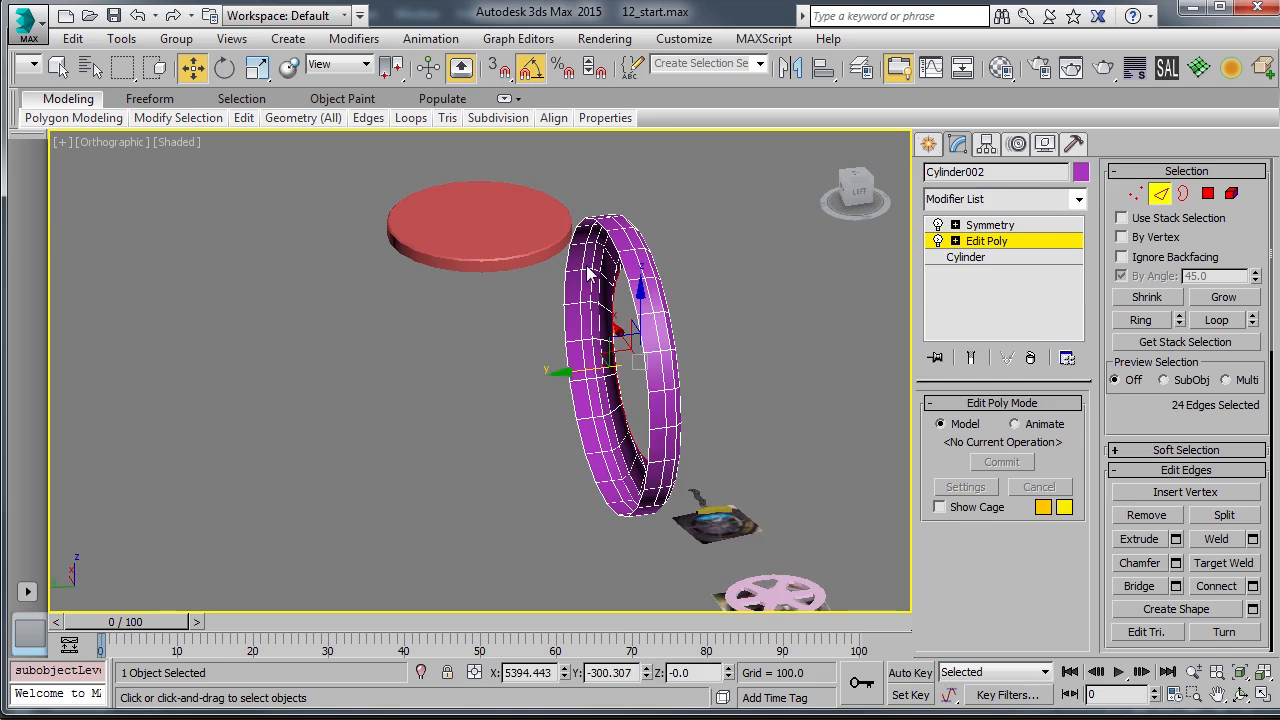
{"action": "left_click", "coordinate": [625, 268]}
{"action": "key", "text": "3"}
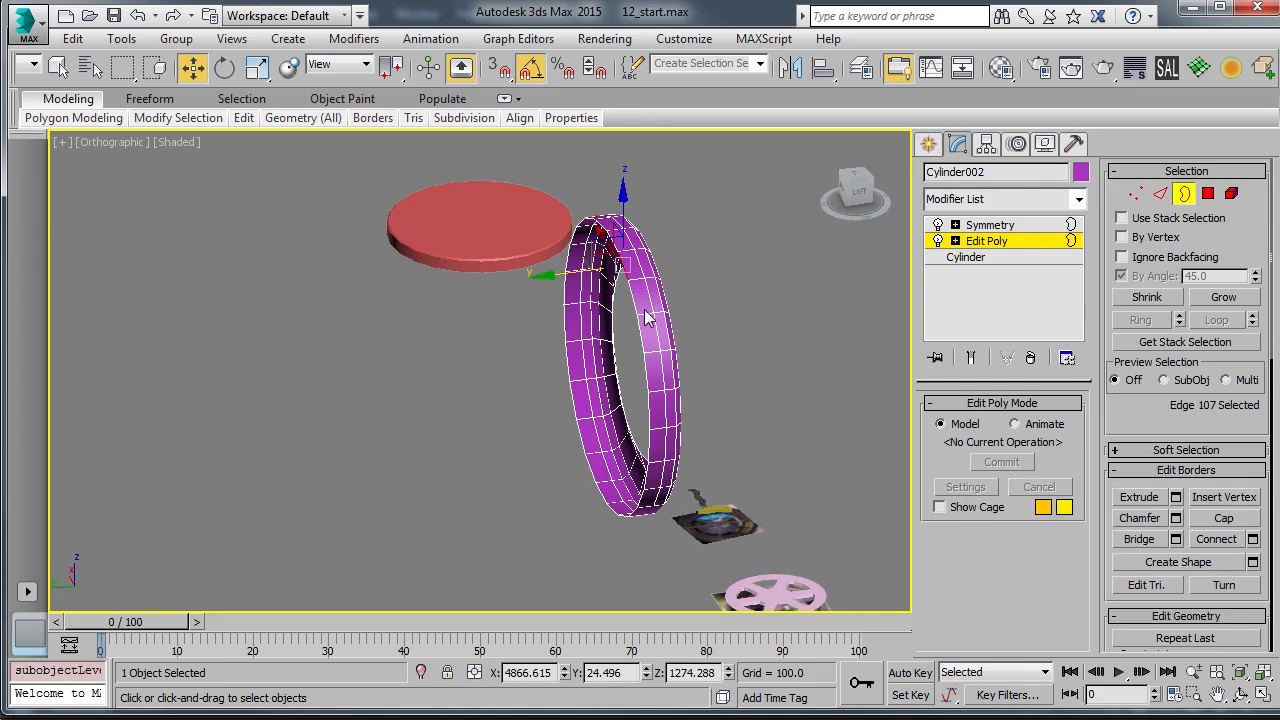
{"action": "left_click", "coordinate": [597, 318]}
{"action": "left_click_drag", "start_coordinate": [563, 373], "coordinate": [547, 375]}
{"action": "key", "text": "shift+e"}
{"action": "middle_click_drag", "start_coordinate": [547, 375], "coordinate": [553, 374], "text": "alt"}
{"action": "key", "text": "shift+e"}
{"action": "left_click_drag", "start_coordinate": [537, 370], "coordinate": [530, 371]}
{"action": "middle_click_drag", "start_coordinate": [542, 362], "coordinate": [544, 314]}
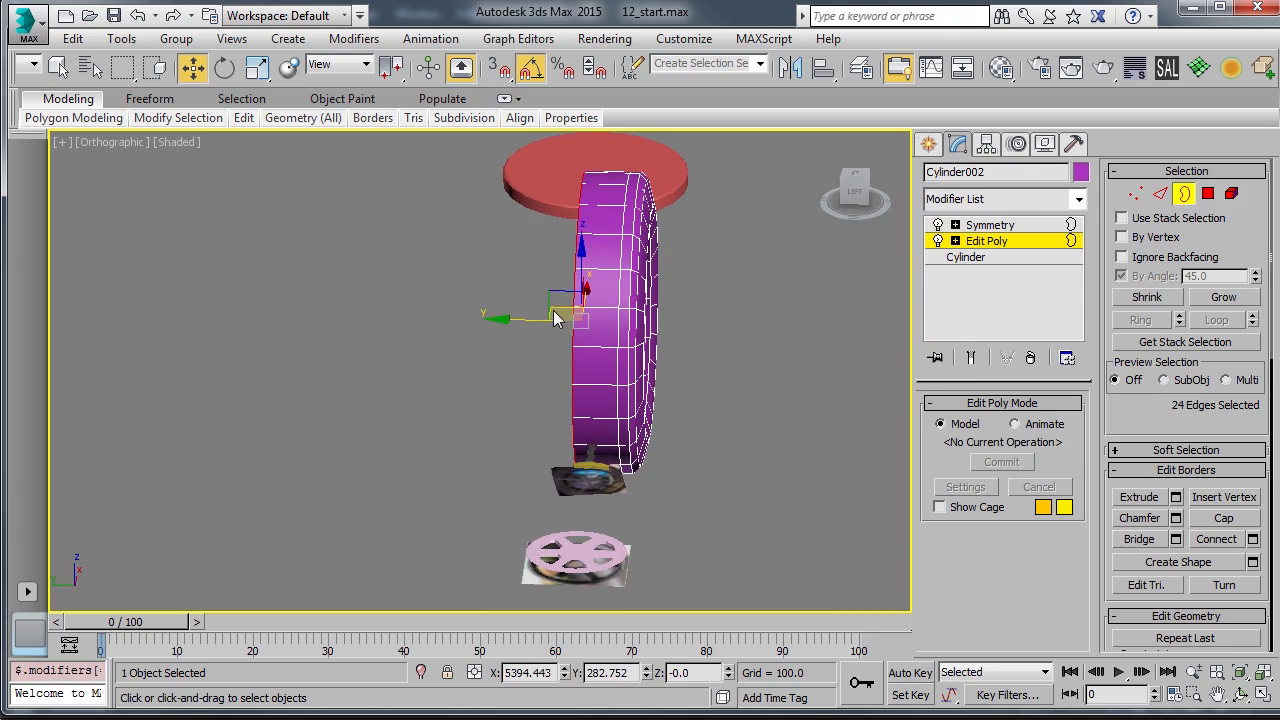
Connect the ring of cross edges on the half tyre's tread with 2 segments
{"action": "key", "text": "2"}
{"action": "left_click", "coordinate": [603, 318]}
{"action": "key", "text": "alt+r"}
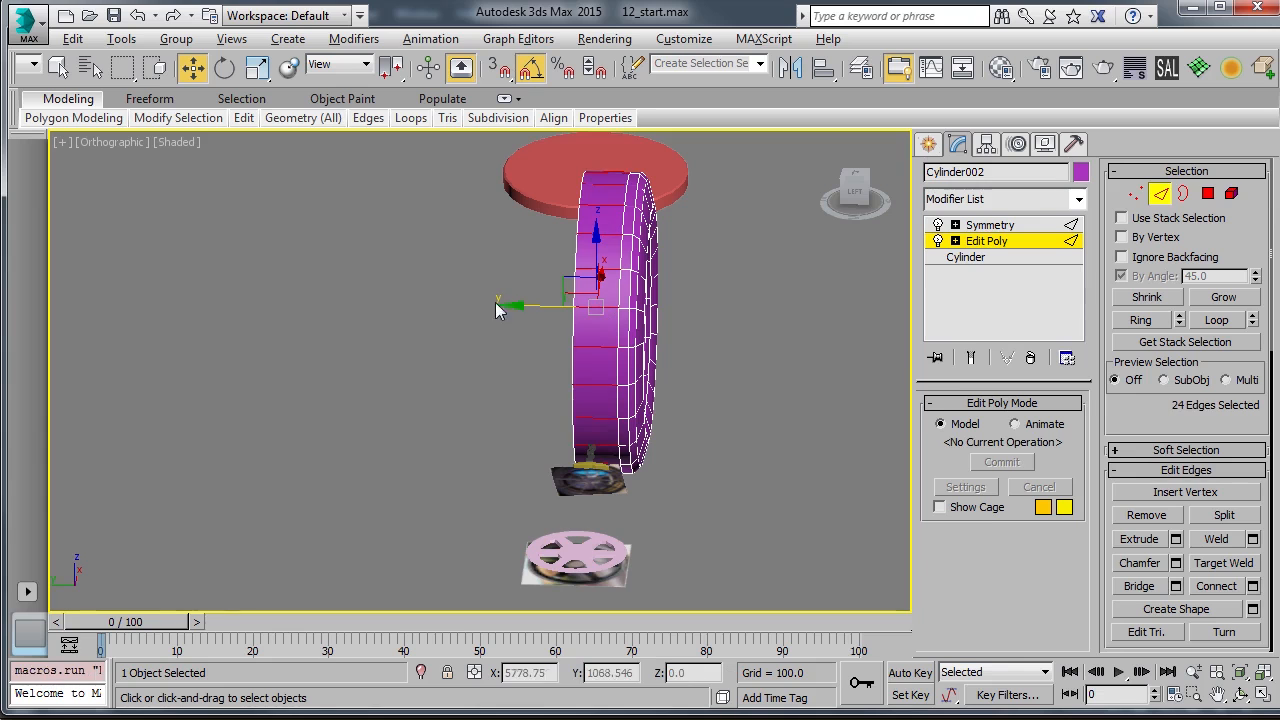
{"action": "key", "text": "ctrl+shift+e"}
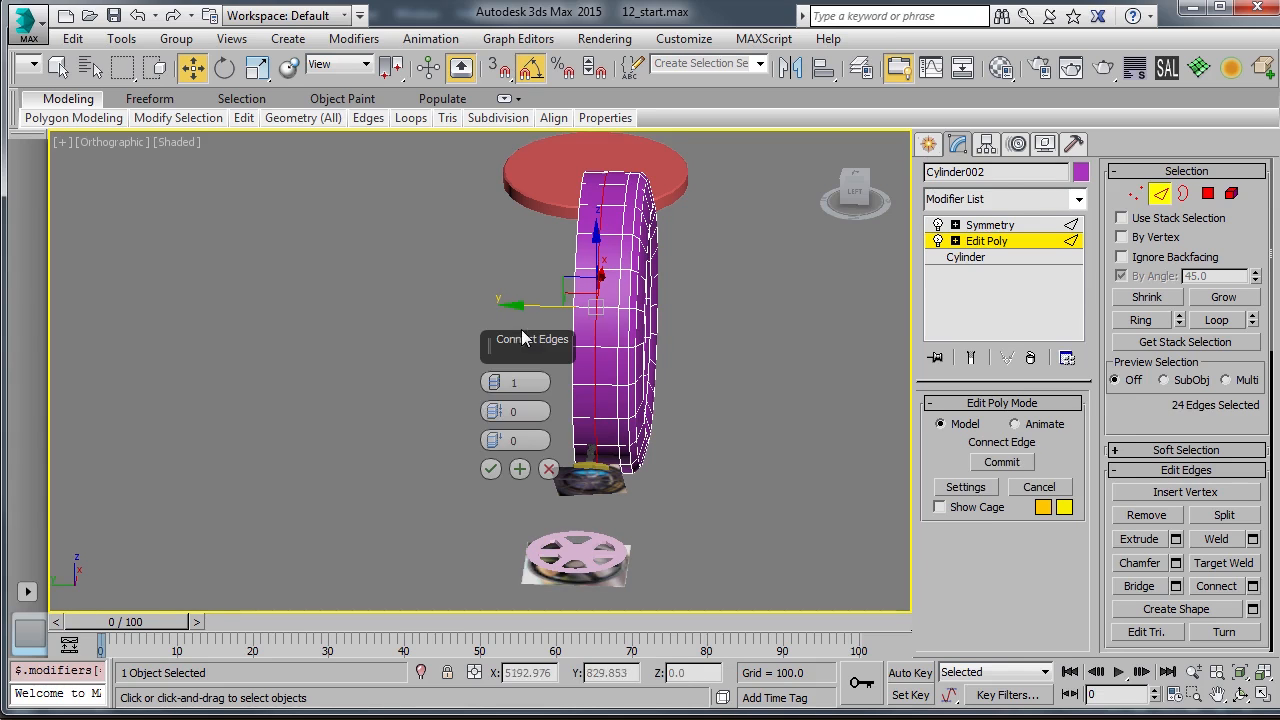
{"action": "left_click", "coordinate": [498, 379]}
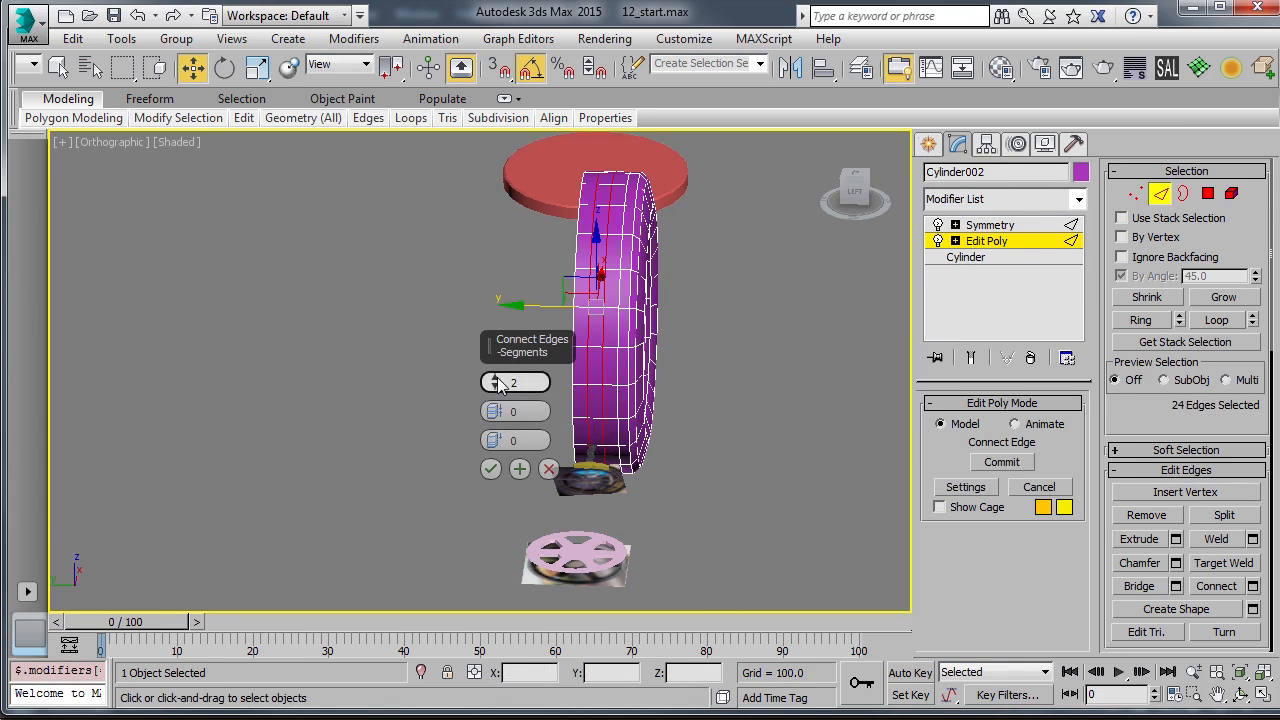
{"action": "left_click", "coordinate": [490, 469]}
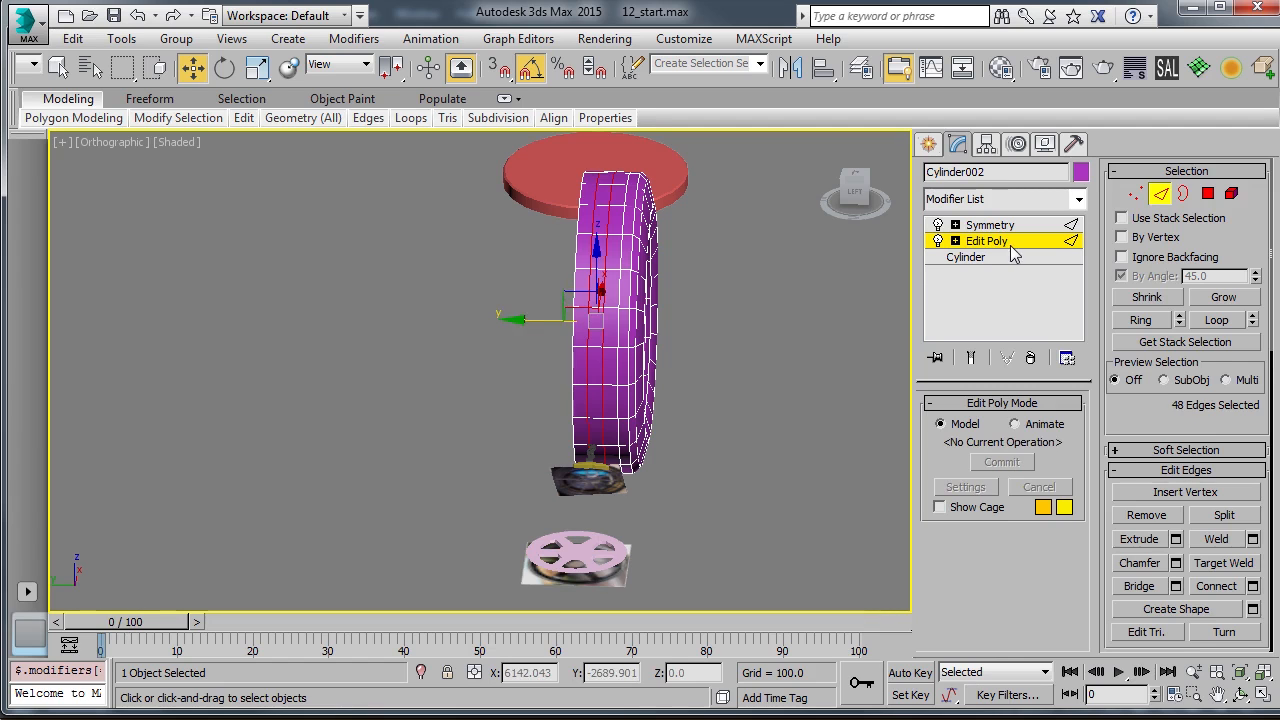
Move the Symmetry mirror plane along Y to about 272.6 to join the widened tyre halves
{"action": "left_click", "coordinate": [1008, 245]}
{"action": "left_click", "coordinate": [995, 226]}
{"action": "scroll", "coordinate": [685, 317], "scroll_direction": "up", "scroll_amount": 2}
{"action": "middle_click_drag", "start_coordinate": [685, 309], "coordinate": [704, 305]}
{"action": "key", "text": "1"}
{"action": "middle_click_drag", "start_coordinate": [641, 336], "coordinate": [669, 329]}
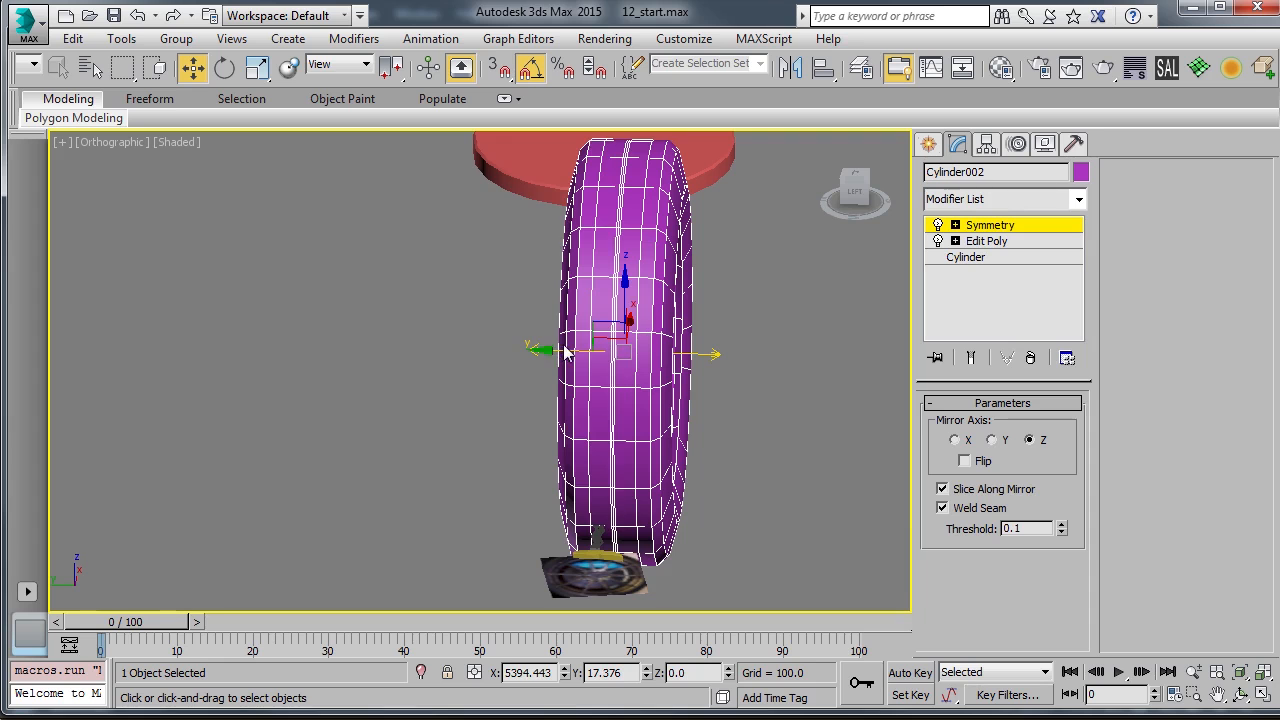
{"action": "left_click_drag", "start_coordinate": [570, 358], "coordinate": [531, 359]}
{"action": "middle_click_drag", "start_coordinate": [531, 359], "coordinate": [593, 339], "text": "alt"}
{"action": "key", "text": "p"}
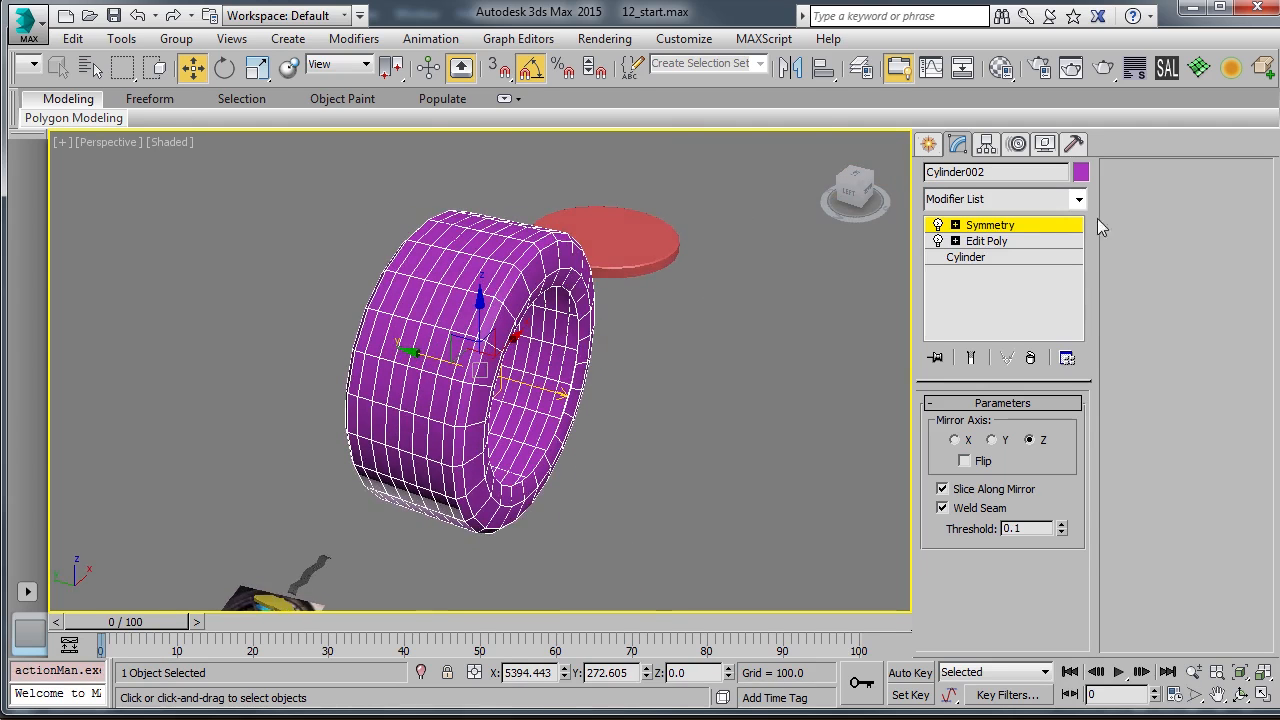
Clone the finished tyre along Y, placing the copy at about Y 1581
{"action": "left_click", "coordinate": [1028, 229]}
{"action": "middle_click_drag", "start_coordinate": [441, 397], "coordinate": [575, 316]}
{"action": "scroll", "coordinate": [555, 405], "scroll_direction": "down", "scroll_amount": 4}
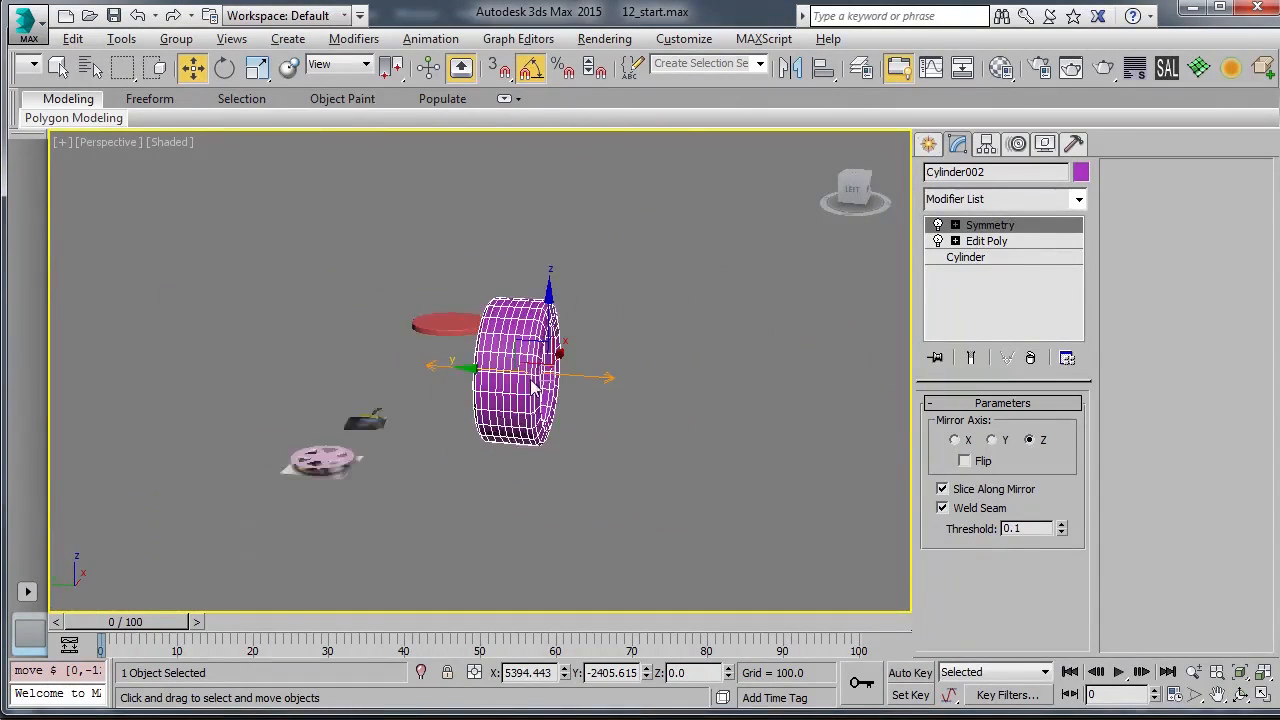
{"action": "left_click_drag", "start_coordinate": [495, 378], "coordinate": [295, 376], "text": "shift"}
{"action": "left_click", "coordinate": [649, 449]}
{"action": "middle_click_drag", "start_coordinate": [355, 342], "coordinate": [465, 357]}
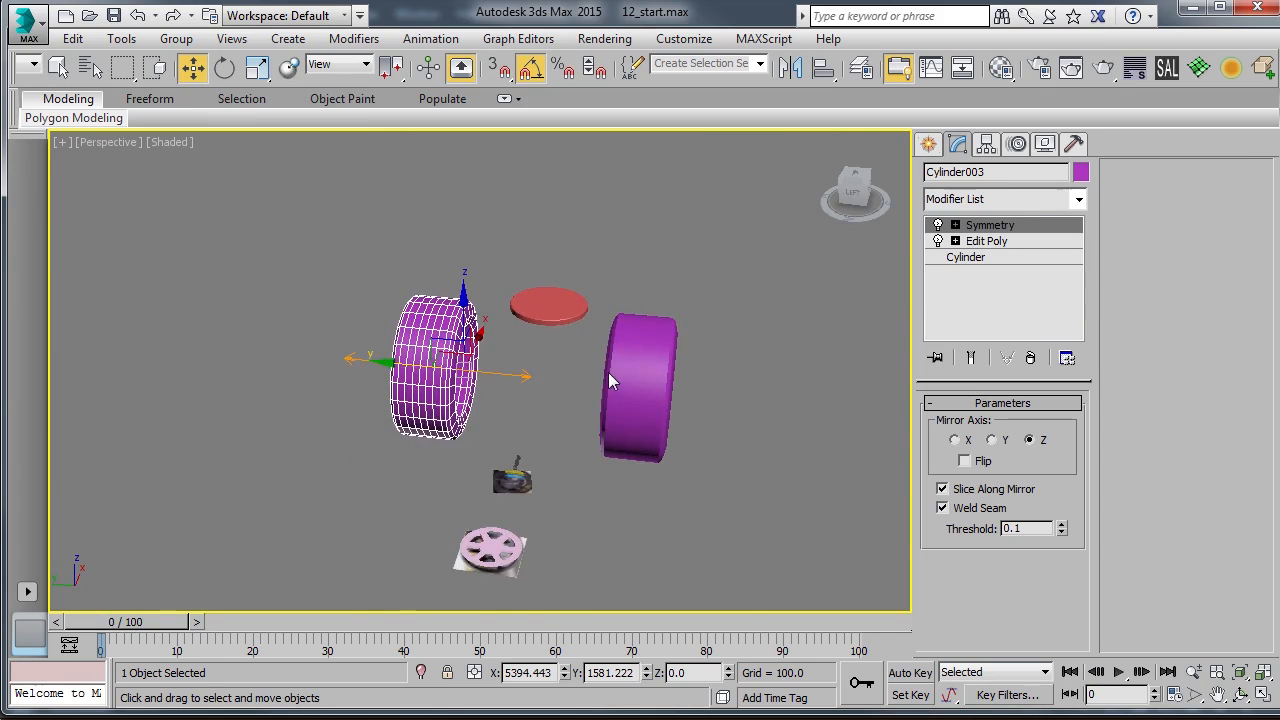
Select the copied tyre and isolate it in the Perspective view
{"action": "scroll", "coordinate": [609, 373], "scroll_direction": "up", "scroll_amount": 4}
{"action": "left_click", "coordinate": [706, 394]}
{"action": "middle_click_drag", "start_coordinate": [640, 398], "coordinate": [733, 380], "text": "alt"}
{"action": "left_click", "coordinate": [451, 290]}
{"action": "middle_click_drag", "start_coordinate": [606, 359], "coordinate": [545, 392], "text": "alt"}
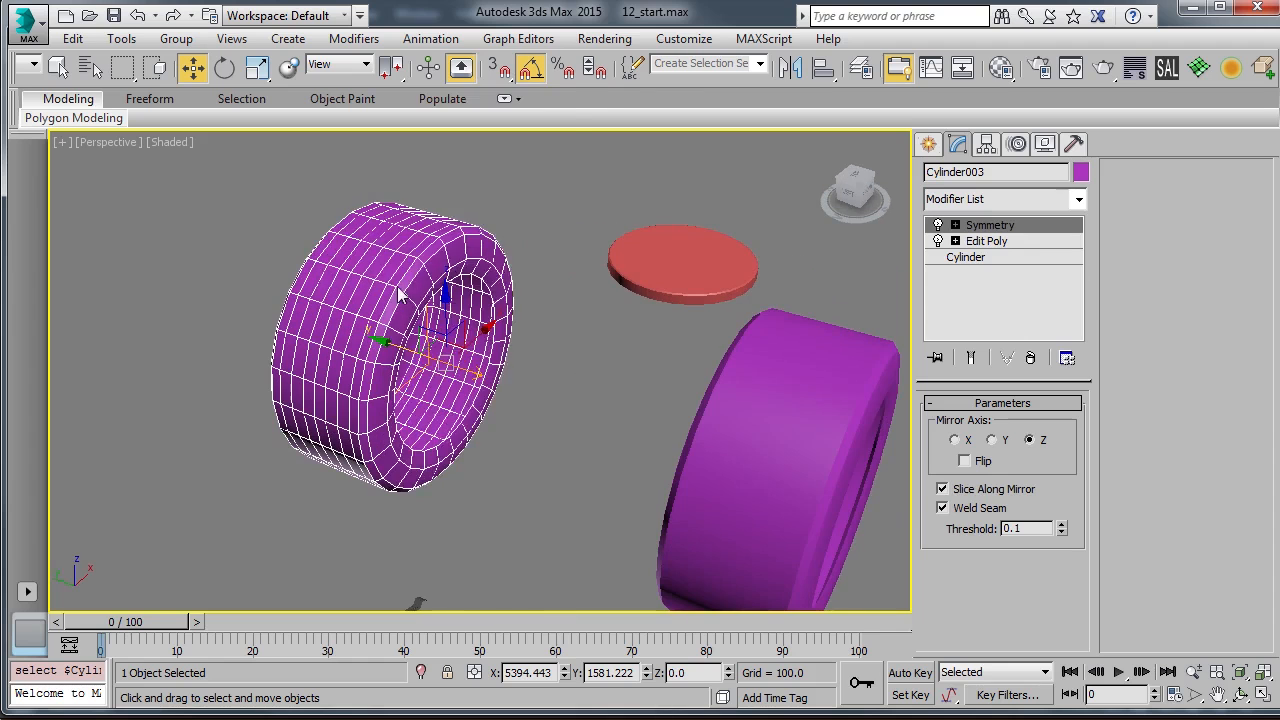
{"action": "right_click", "coordinate": [398, 287]}
{"action": "left_click", "coordinate": [234, 245]}
{"action": "key", "text": "alt+q"}
{"action": "middle_click_drag", "start_coordinate": [449, 323], "coordinate": [566, 330], "text": "alt"}
{"action": "left_click", "coordinate": [718, 350]}
{"action": "left_click", "coordinate": [454, 336]}
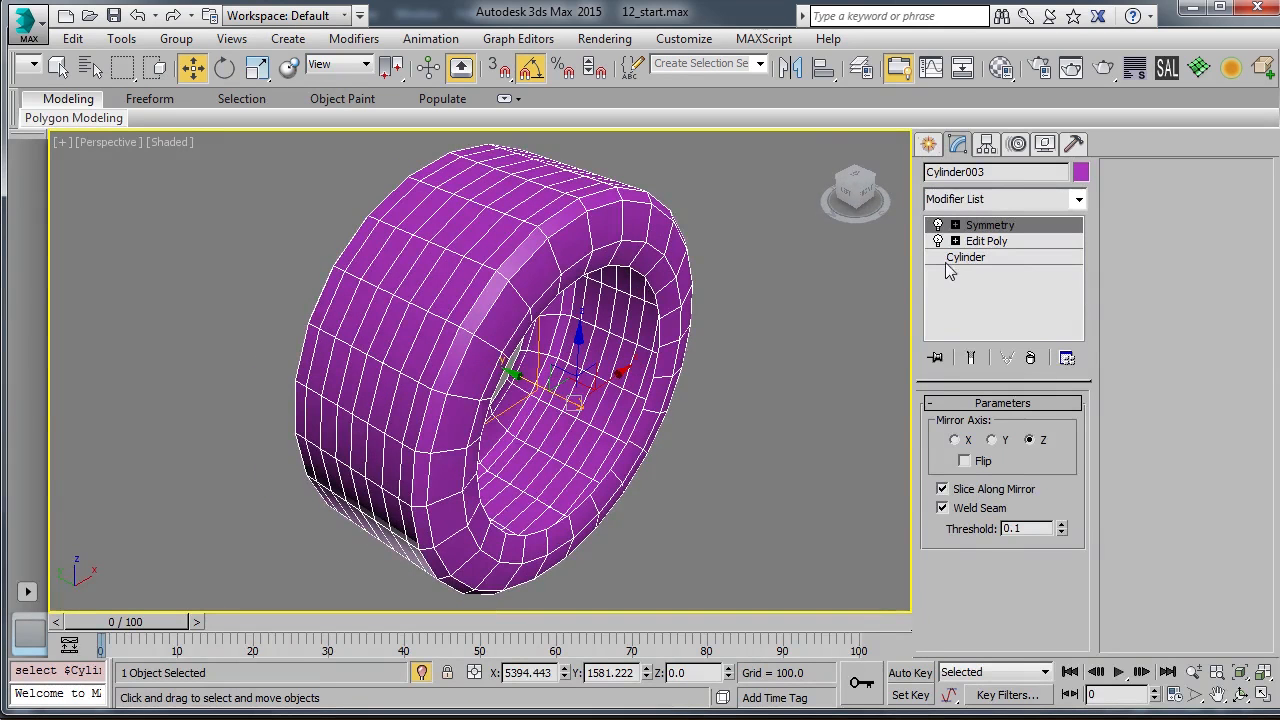
Add an Edit Poly modifier above Symmetry and select the seven circumferential edge loops across the tread
{"action": "left_click", "coordinate": [1199, 67]}
{"action": "middle_click_drag", "start_coordinate": [658, 246], "coordinate": [640, 275], "text": "alt"}
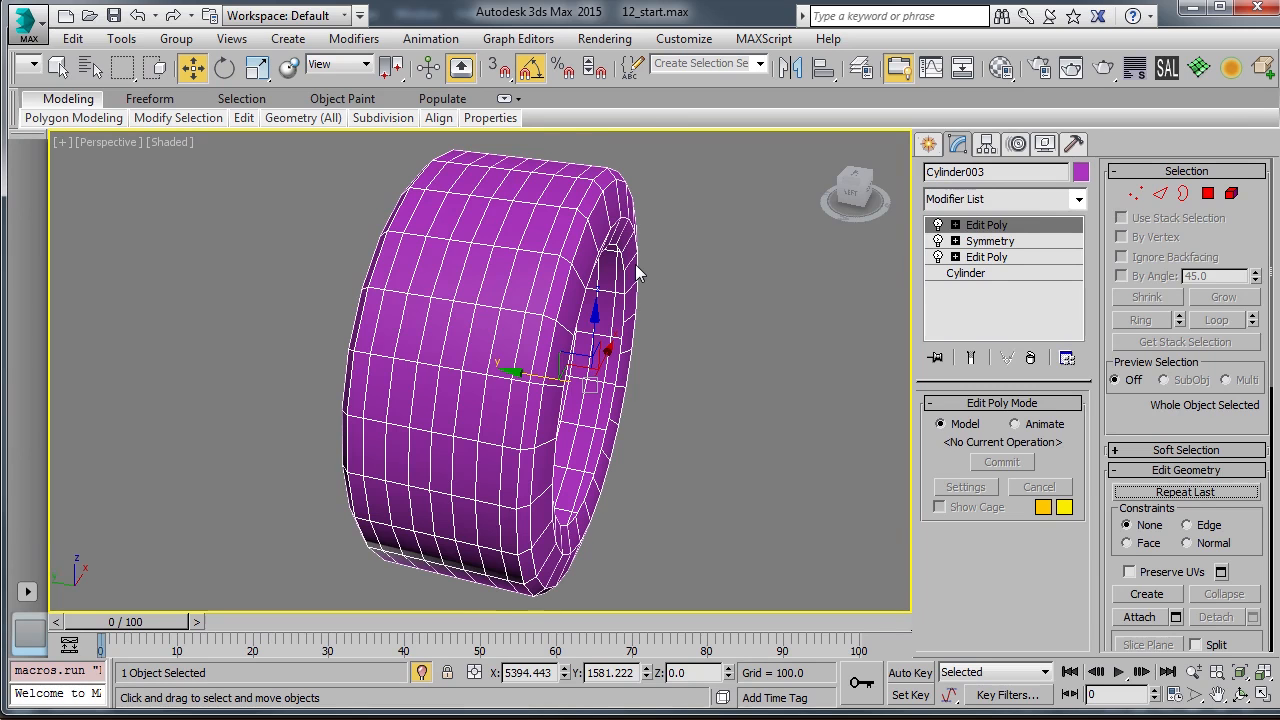
{"action": "key", "text": "2"}
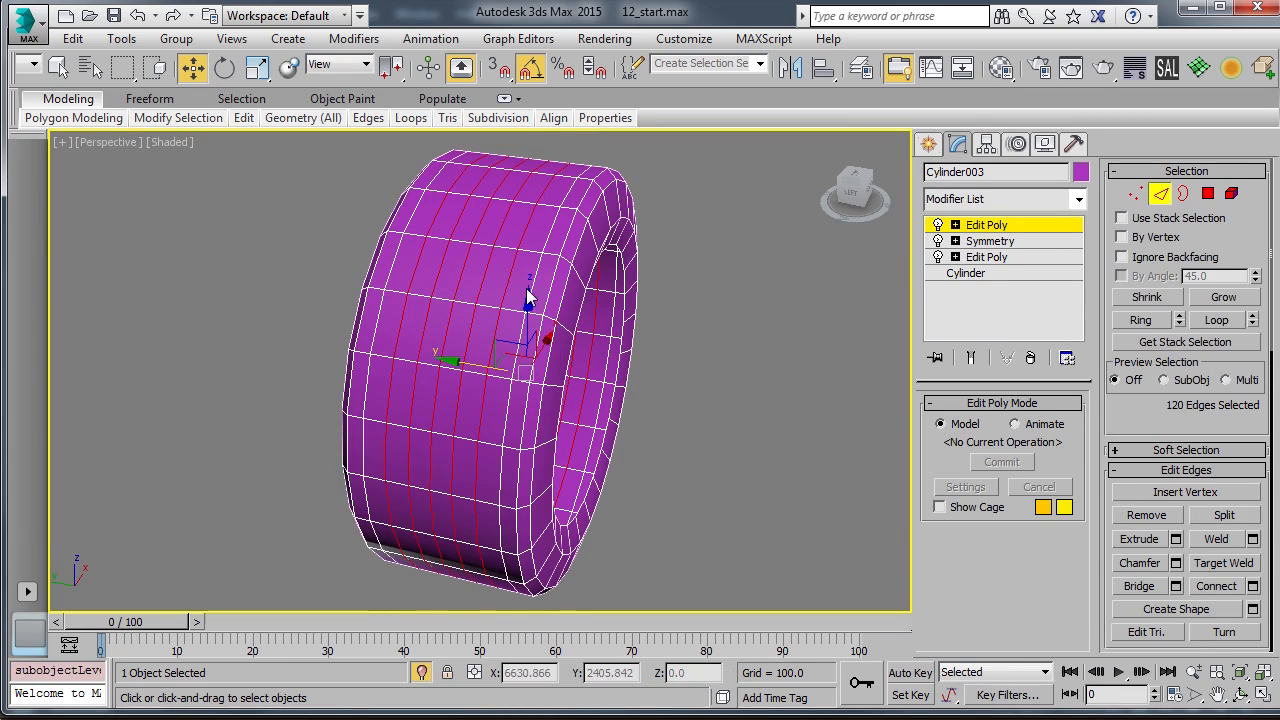
{"action": "left_click", "coordinate": [527, 288]}
{"action": "left_click", "coordinate": [463, 300], "text": "ctrl"}
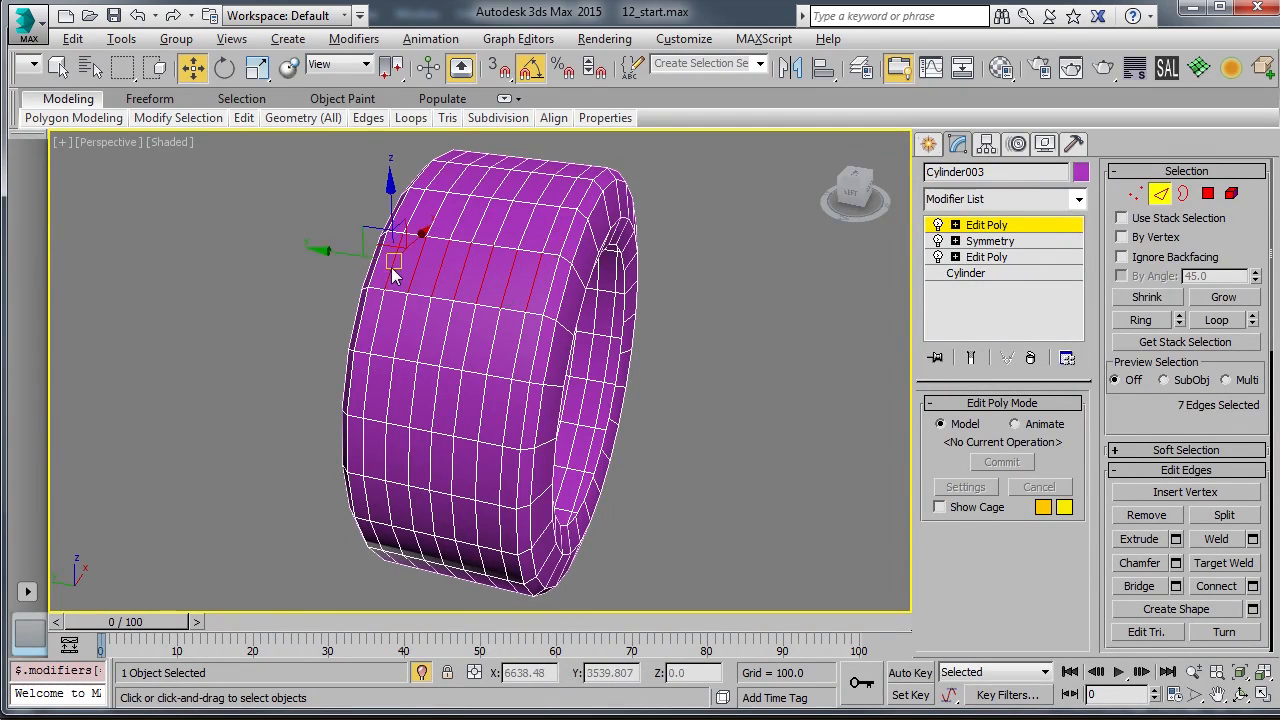
{"action": "key", "text": "alt+r"}
{"action": "key", "text": "ctrl+z"}
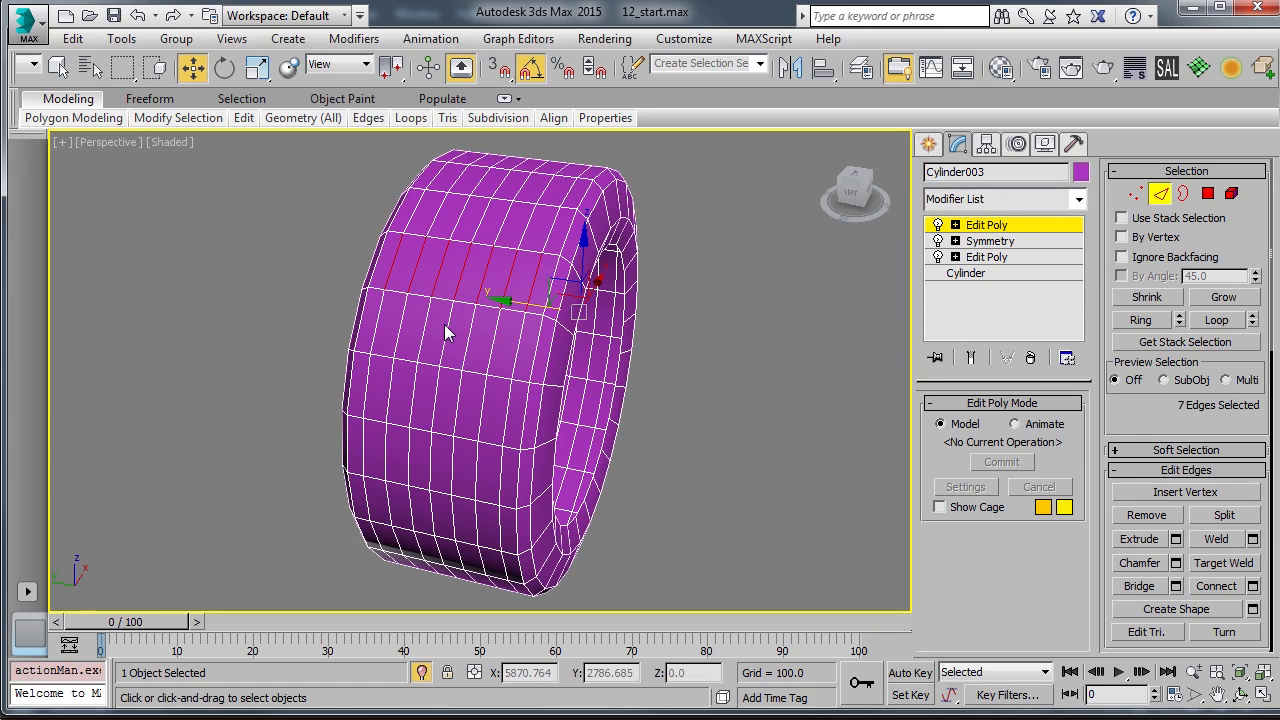
{"action": "key", "text": "alt+r"}
{"action": "key", "text": "ctrl+z"}
{"action": "scroll", "coordinate": [446, 322], "scroll_direction": "up", "scroll_amount": 4}
{"action": "key", "text": "alt+r"}
{"action": "scroll", "coordinate": [457, 314], "scroll_direction": "down", "scroll_amount": 6}
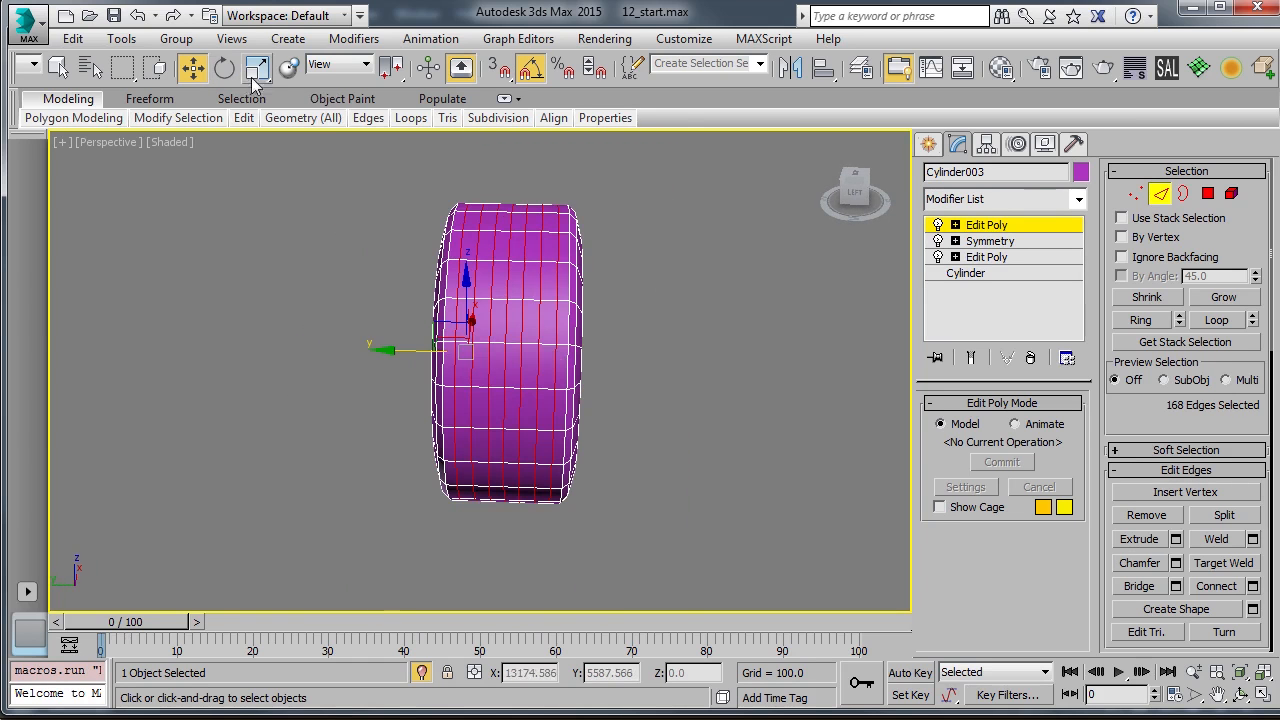
Rotate the seven selected tread loops slightly around the tyre's Y axis
{"action": "left_click", "coordinate": [224, 67]}
{"action": "left_click_drag", "start_coordinate": [466, 314], "coordinate": [462, 326]}
{"action": "middle_click_drag", "start_coordinate": [505, 306], "coordinate": [501, 309], "text": "alt"}
{"action": "scroll", "coordinate": [505, 300], "scroll_direction": "up", "scroll_amount": 3}
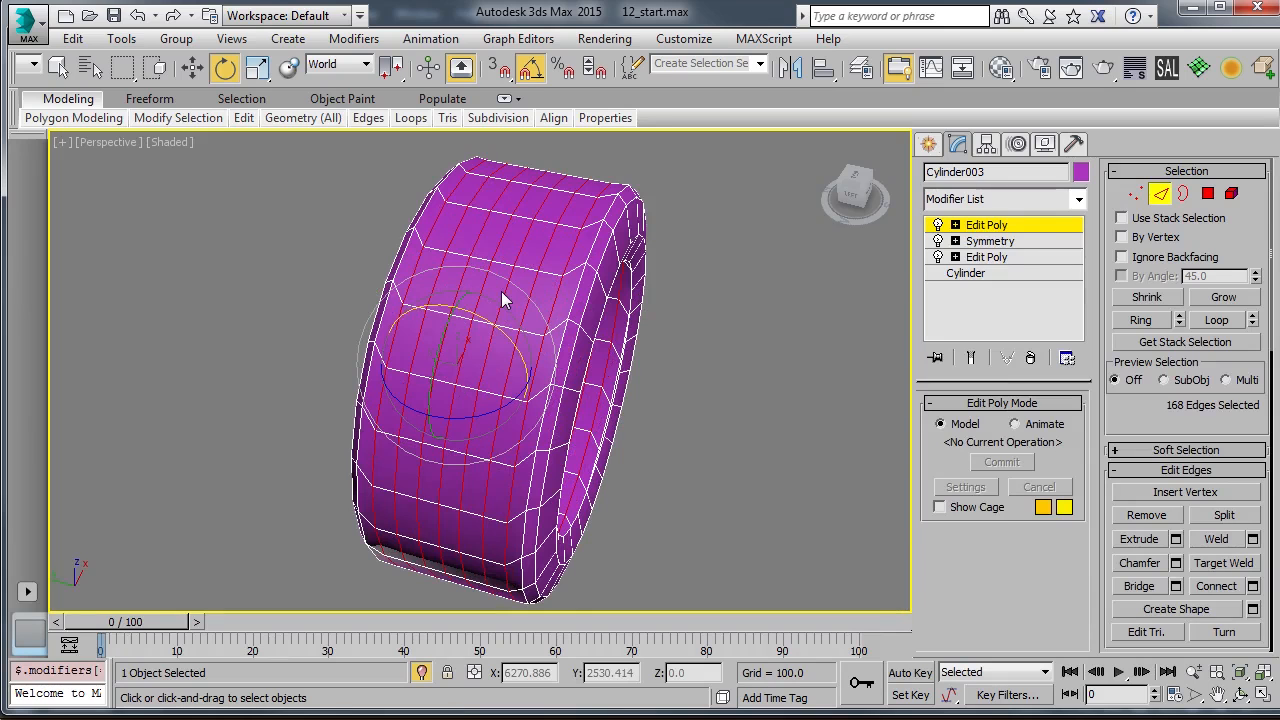
{"action": "middle_click_drag", "start_coordinate": [640, 316], "coordinate": [654, 276], "text": "alt"}
{"action": "middle_click_drag", "start_coordinate": [447, 227], "coordinate": [531, 316], "text": "alt"}
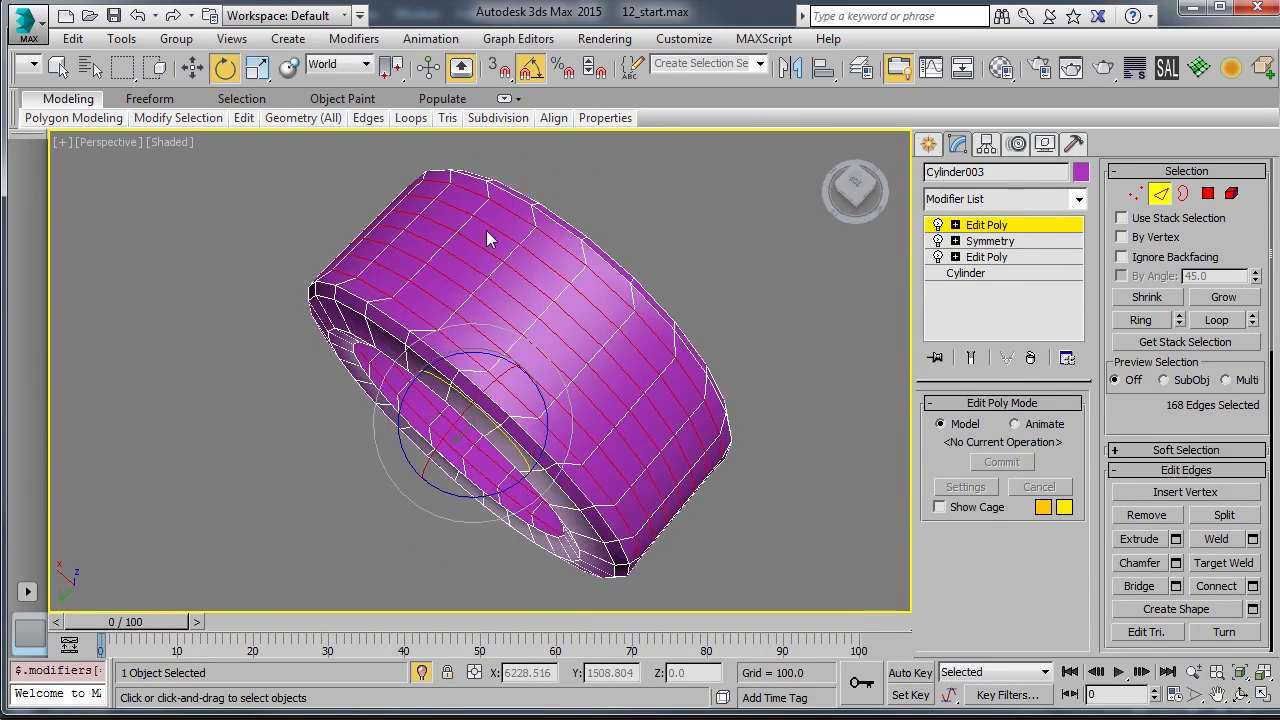
{"action": "middle_click_drag", "start_coordinate": [530, 258], "coordinate": [474, 212], "text": "alt"}
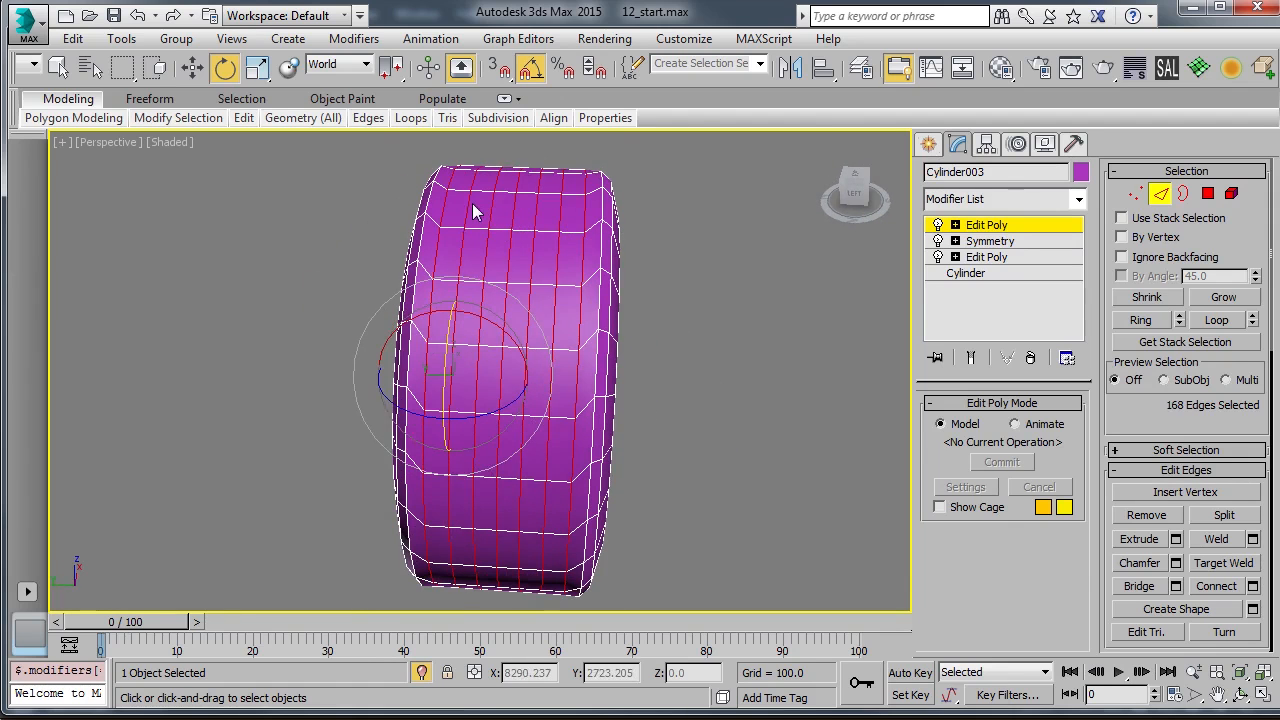
Select three alternating circumferential edge loops on the tread and convert the selection to vertices
{"action": "key", "text": "w"}
{"action": "left_click", "coordinate": [558, 279]}
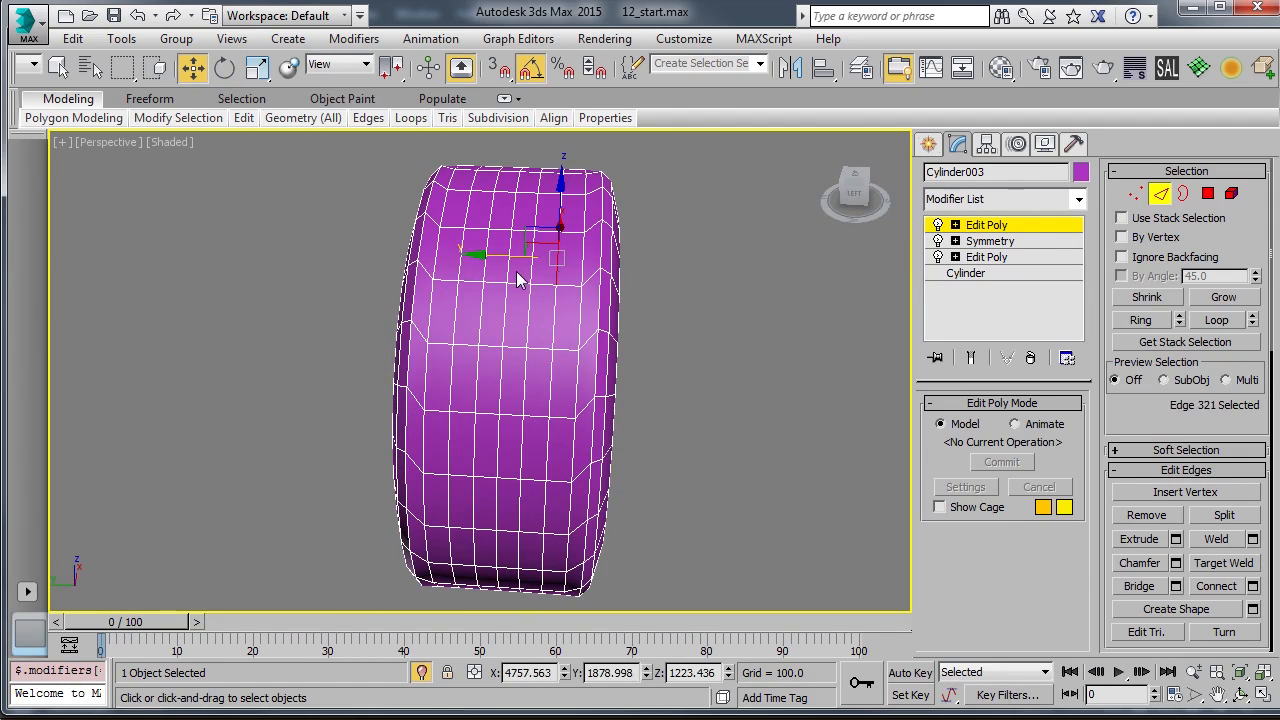
{"action": "left_click", "coordinate": [509, 271], "text": "ctrl"}
{"action": "left_click", "coordinate": [460, 270], "text": "ctrl"}
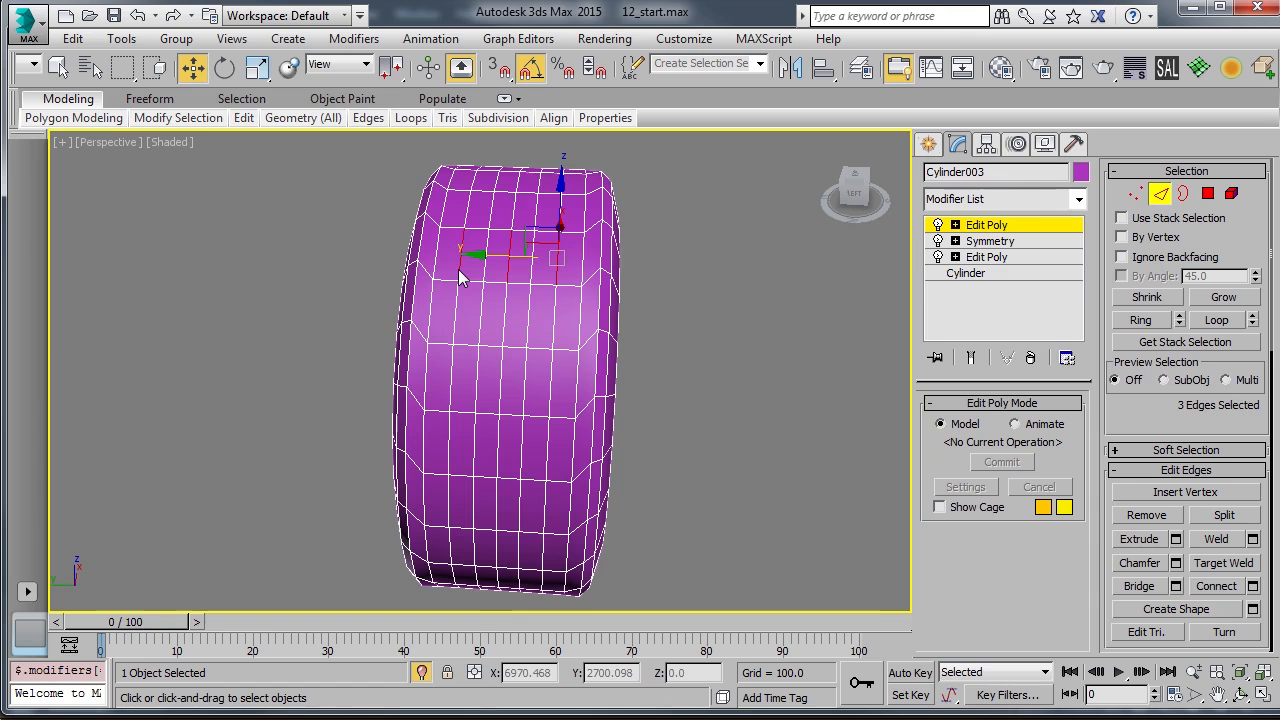
{"action": "key", "text": "alt+l"}
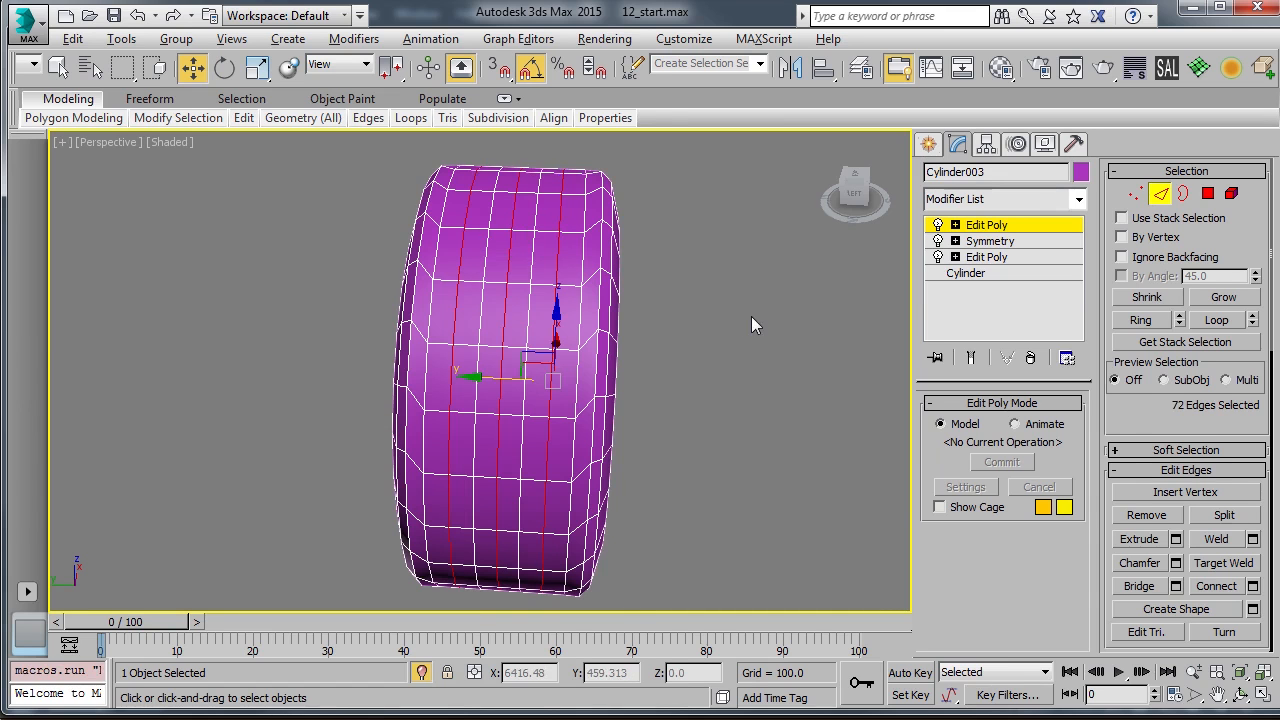
{"action": "left_click", "coordinate": [1135, 194], "text": "ctrl"}
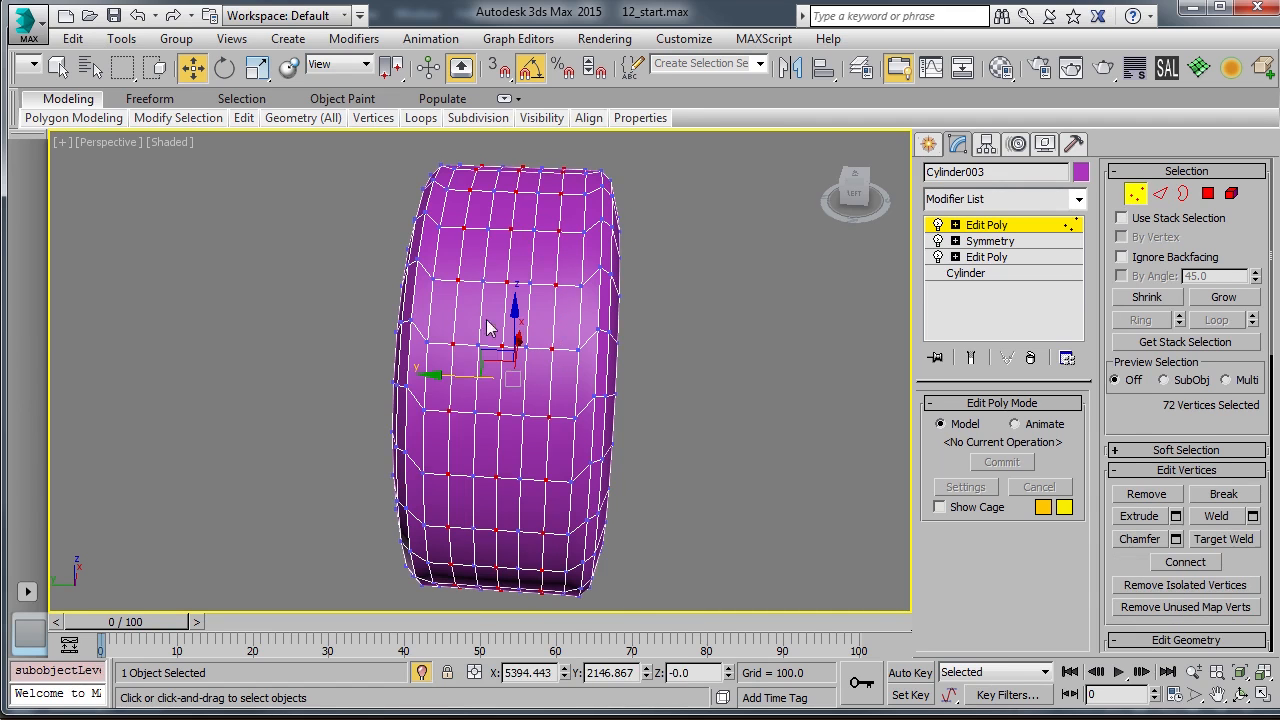
Rotate the selected vertices around the tyre's Y axis to give the tread a zigzag pattern
{"action": "left_click", "coordinate": [224, 67]}
{"action": "left_click_drag", "start_coordinate": [508, 357], "coordinate": [513, 346]}
{"action": "key", "text": "w"}
{"action": "middle_click_drag", "start_coordinate": [515, 333], "coordinate": [469, 311], "text": "alt"}
Switch to the Right view and window-select the tread's edges between the two shoulders
{"action": "left_click", "coordinate": [990, 226]}
{"action": "middle_click_drag", "start_coordinate": [490, 267], "coordinate": [542, 309], "text": "alt"}
{"action": "key", "text": "2"}
{"action": "key", "text": "f"}
{"action": "key", "text": "z"}
{"action": "key", "text": "r"}
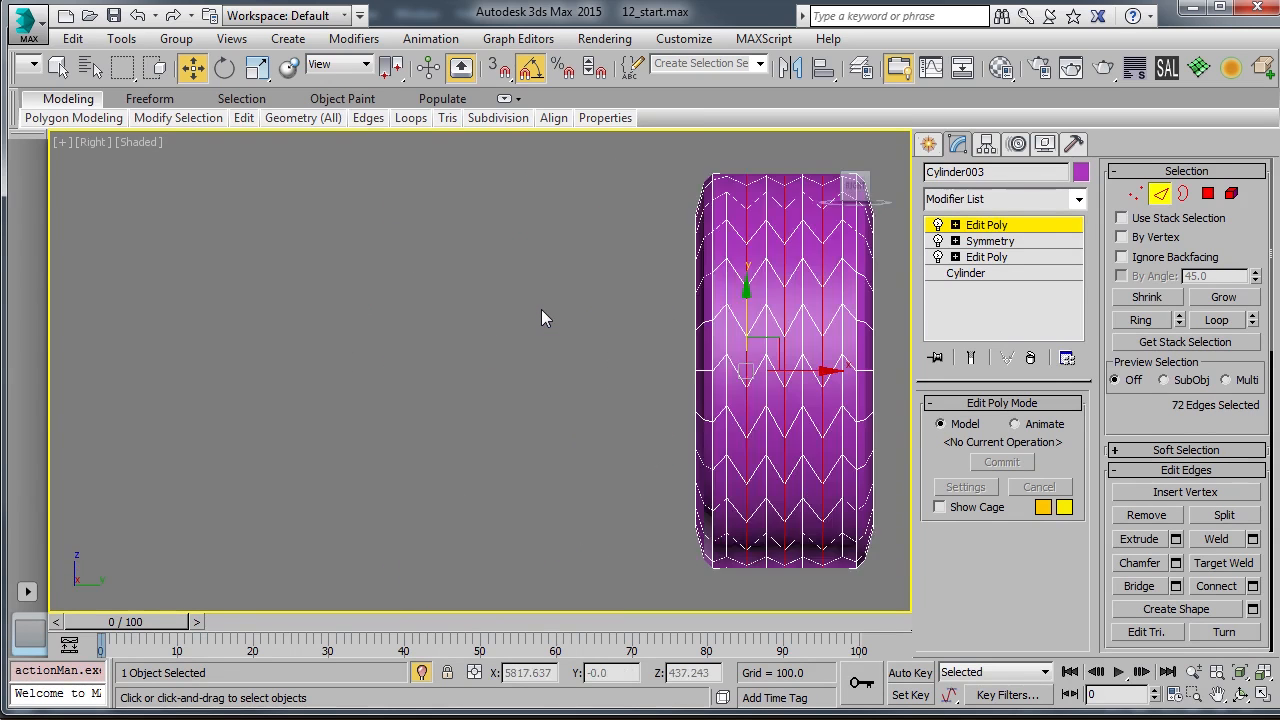
{"action": "key", "text": "z"}
{"action": "scroll", "coordinate": [499, 193], "scroll_direction": "up", "scroll_amount": 3}
{"action": "middle_click_drag", "start_coordinate": [499, 193], "coordinate": [543, 161]}
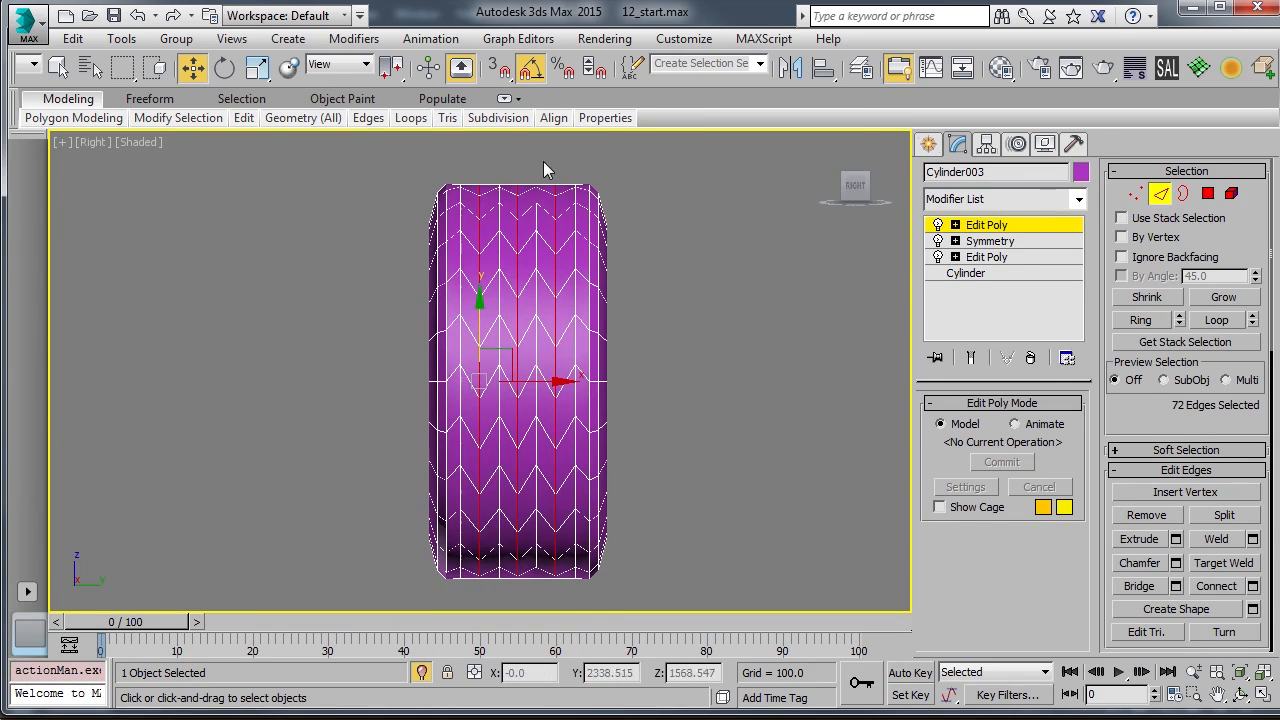
{"action": "left_click_drag", "start_coordinate": [584, 158], "coordinate": [458, 621]}
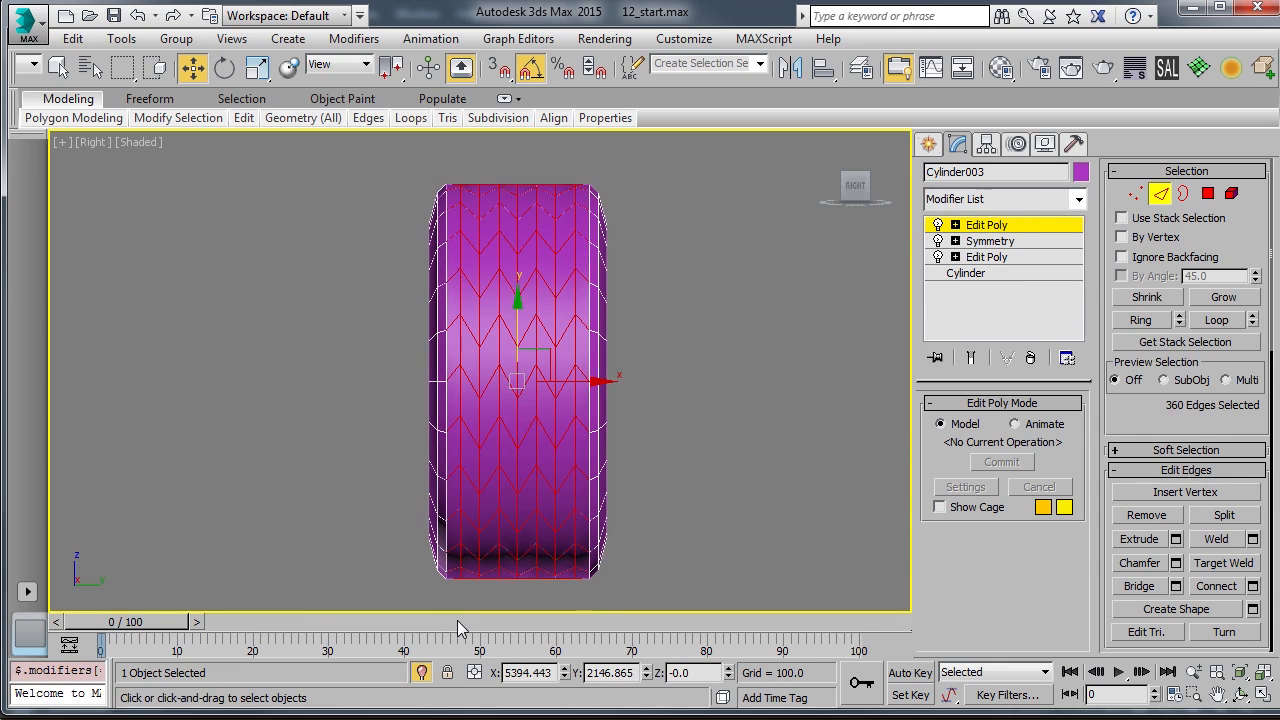
{"action": "key", "text": "F3"}
{"action": "key", "text": "F3"}
Window-select all tread polygons between the shoulders at Polygon level and return to the Perspective view
{"action": "left_click", "coordinate": [1207, 195]}
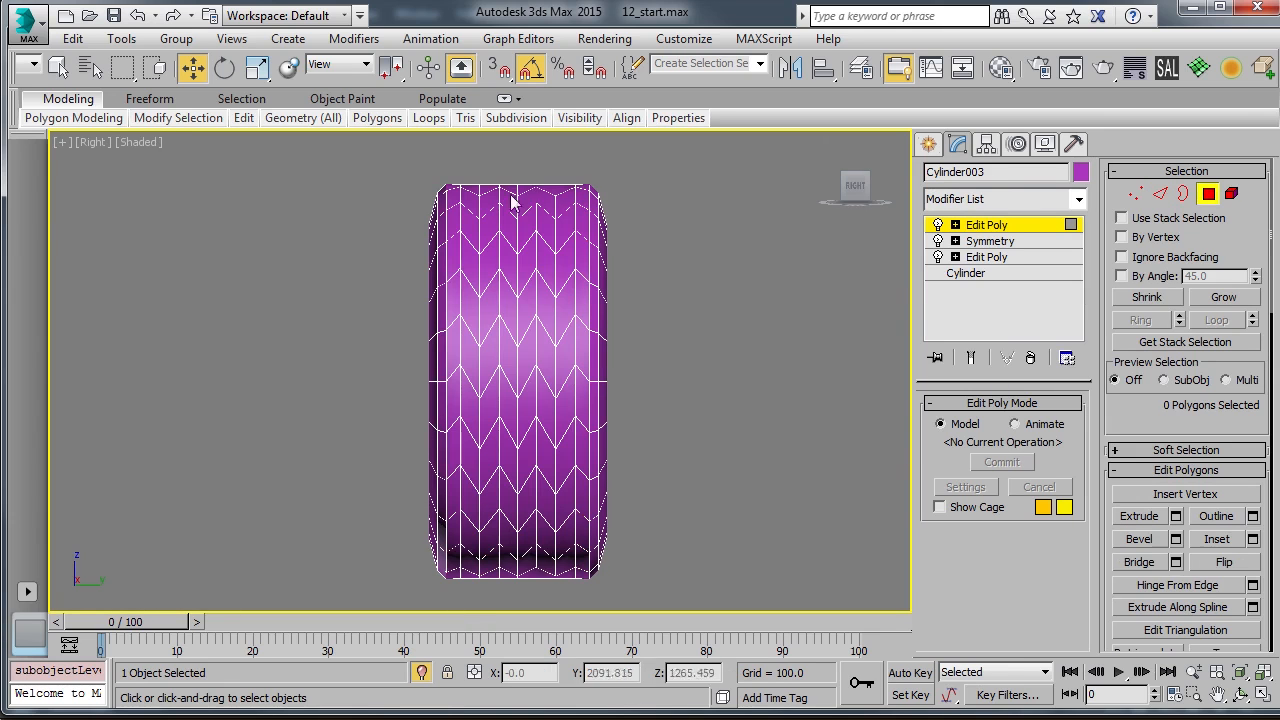
{"action": "left_click_drag", "start_coordinate": [584, 158], "coordinate": [463, 566]}
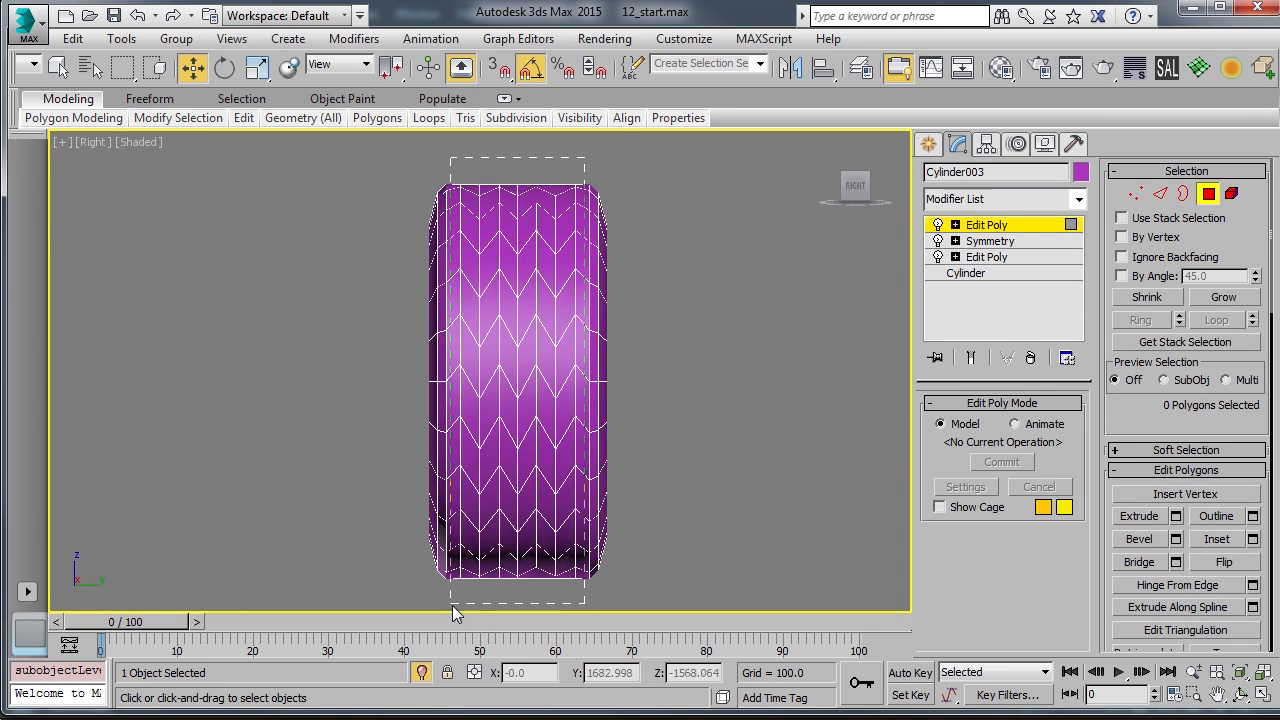
{"action": "left_click_drag", "start_coordinate": [452, 612], "coordinate": [452, 606]}
{"action": "middle_click_drag", "start_coordinate": [457, 586], "coordinate": [503, 524], "text": "alt"}
{"action": "key", "text": "p"}
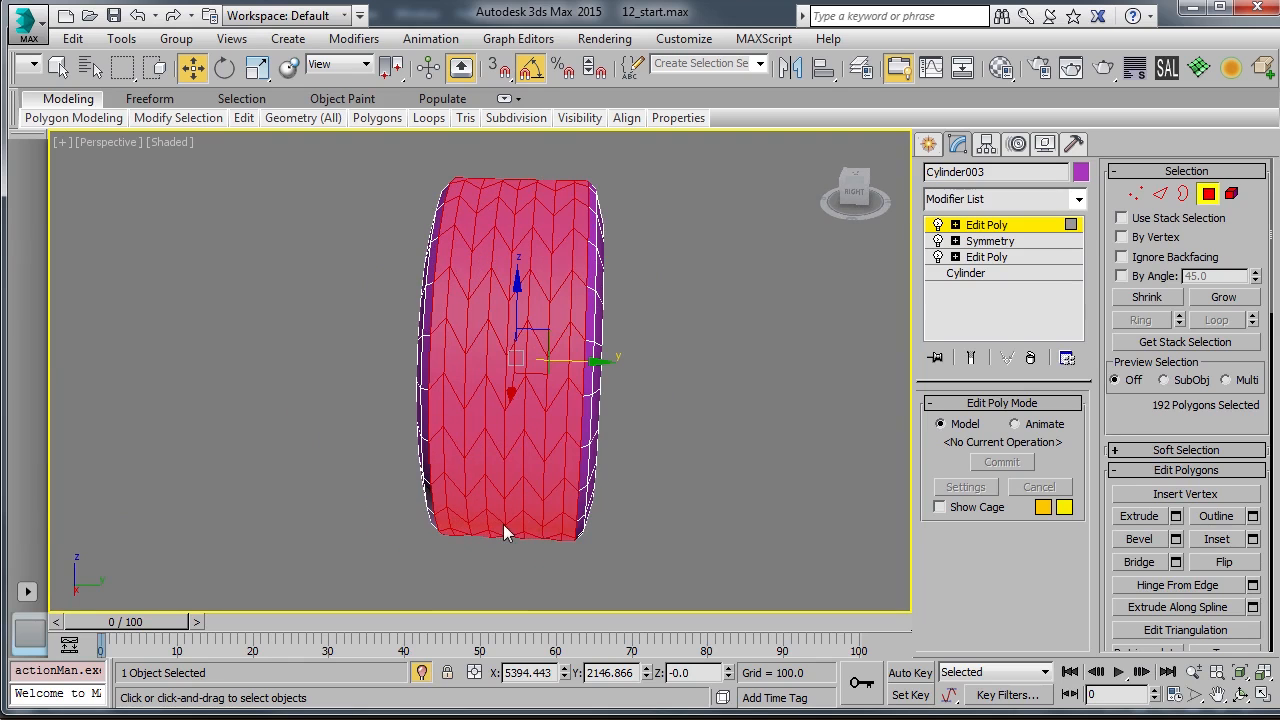
Start a Local Normals bevel on the tread polygons with height about 47.97 and outline about -15.41
{"action": "left_click", "coordinate": [1176, 539]}
{"action": "mouse_move", "coordinate": [270, 433]}
{"action": "middle_mouse_down", "text": "alt"}
{"action": "mouse_move", "coordinate": [252, 421]}
{"action": "mouse_move", "coordinate": [337, 414]}
{"action": "mouse_move", "coordinate": [248, 424]}
{"action": "mouse_move", "coordinate": [253, 408]}
{"action": "mouse_move", "coordinate": [285, 425]}
{"action": "middle_mouse_up", "text": "alt"}
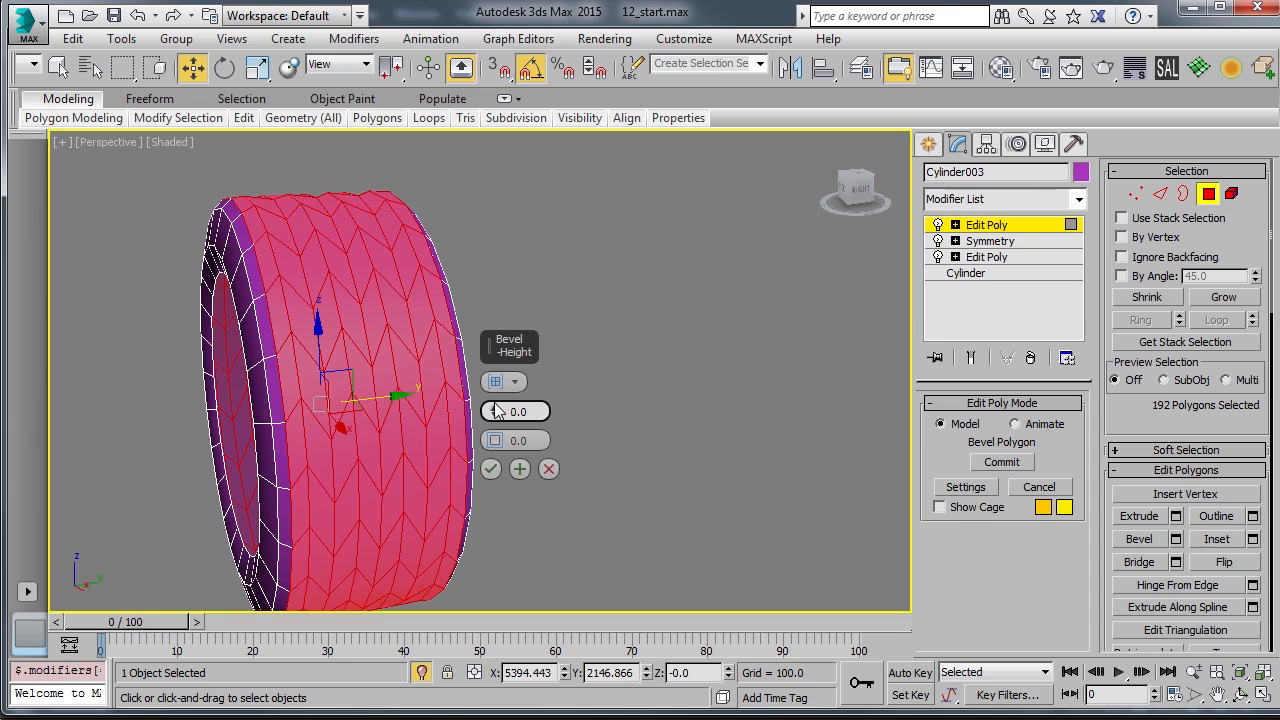
{"action": "left_click_drag", "start_coordinate": [496, 395], "coordinate": [506, 344]}
{"action": "left_click", "coordinate": [493, 383]}
{"action": "left_click_drag", "start_coordinate": [493, 411], "coordinate": [529, 221]}
{"action": "left_click_drag", "start_coordinate": [494, 440], "coordinate": [491, 517]}
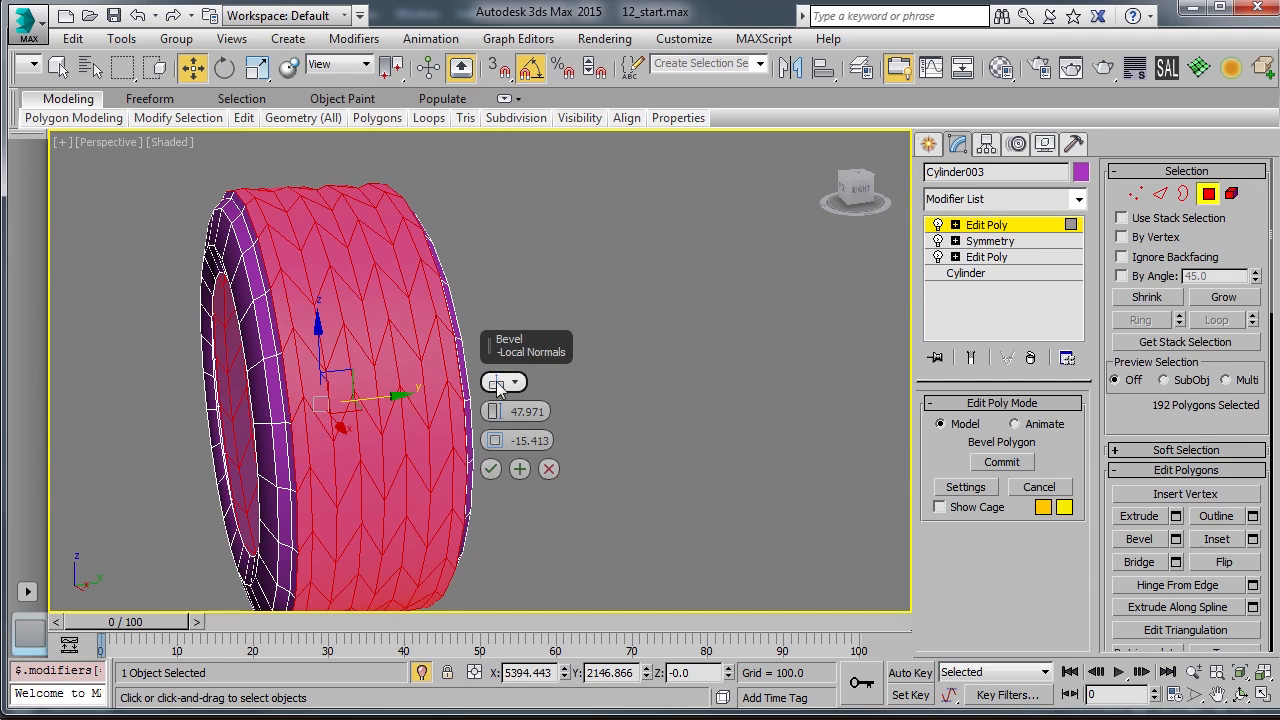
Change the bevel type to By Polygon, set height to about 24.47 and outline to about -20.23, and apply it
{"action": "left_click", "coordinate": [496, 383]}
{"action": "scroll", "coordinate": [320, 346], "scroll_direction": "up", "scroll_amount": 5}
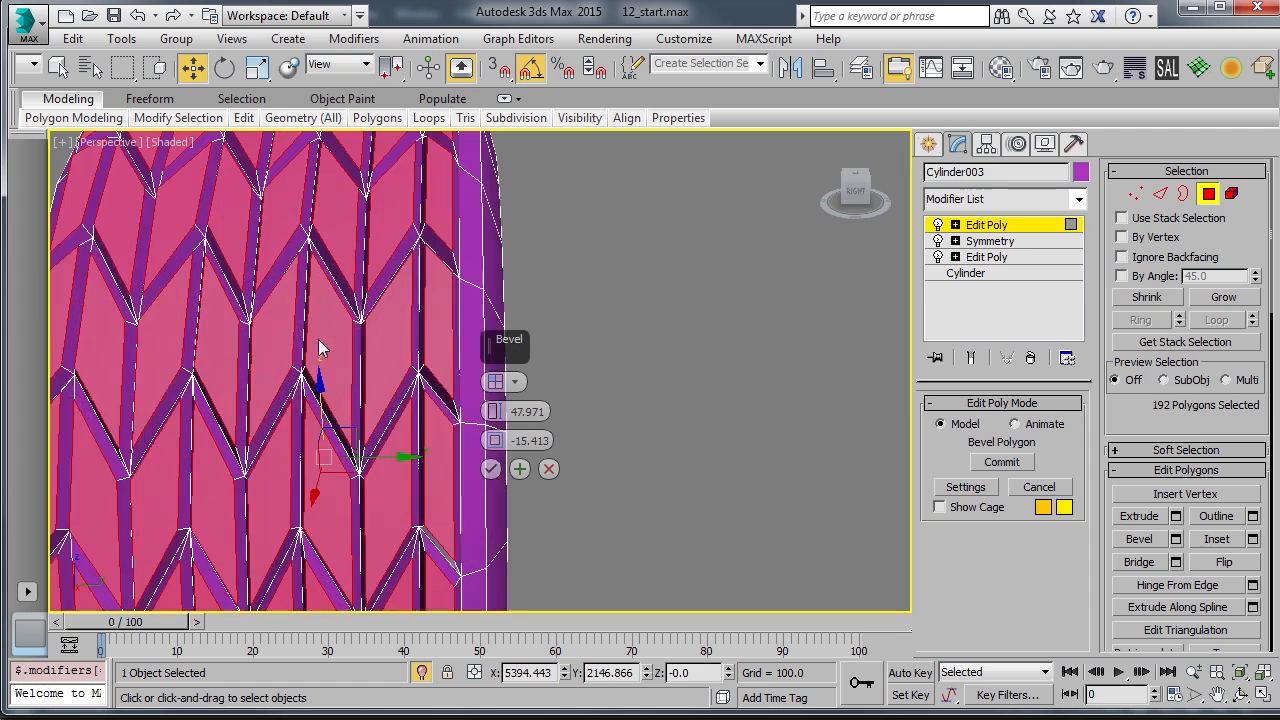
{"action": "mouse_move", "coordinate": [493, 450]}
{"action": "left_mouse_down"}
{"action": "mouse_move", "coordinate": [491, 470]}
{"action": "mouse_move", "coordinate": [492, 433]}
{"action": "mouse_move", "coordinate": [492, 452]}
{"action": "left_mouse_up"}
{"action": "scroll", "coordinate": [316, 415], "scroll_direction": "down", "scroll_amount": 6}
{"action": "middle_click_drag", "start_coordinate": [316, 415], "coordinate": [337, 400], "text": "alt"}
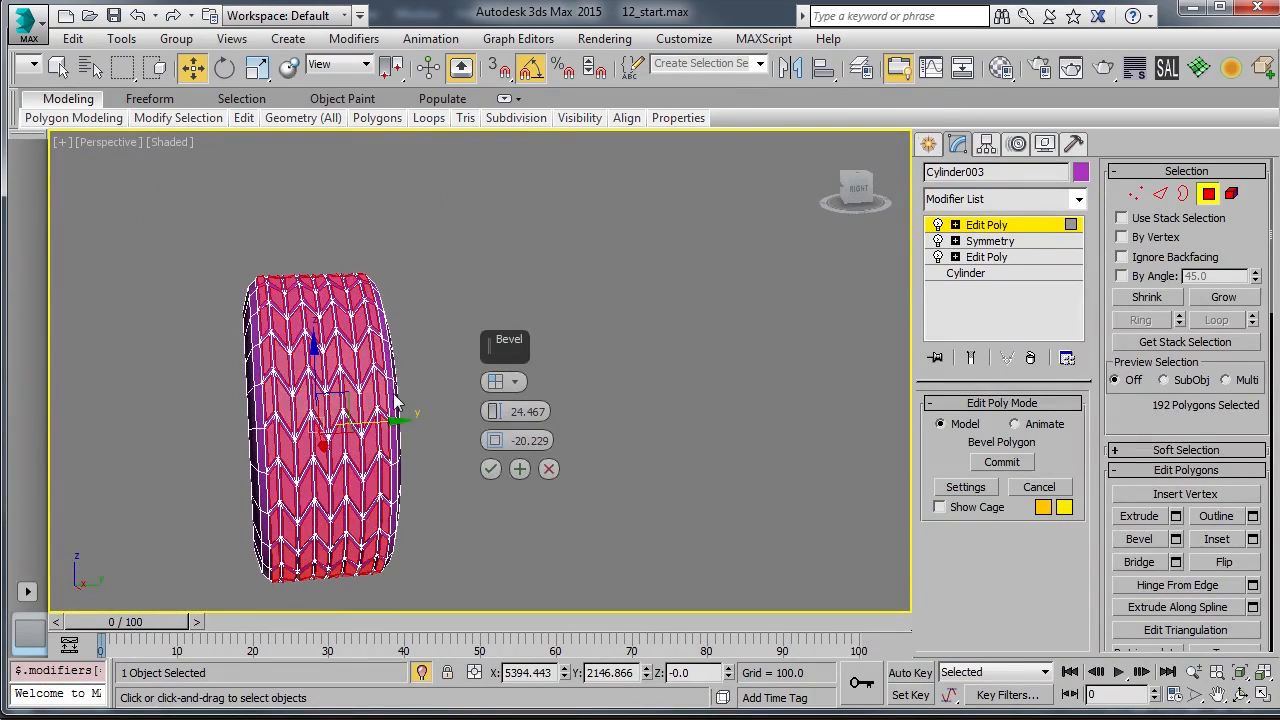
{"action": "left_click", "coordinate": [490, 469]}
Leave polygon editing and examine the bevelled tread pattern from several angles
{"action": "middle_click_drag", "start_coordinate": [484, 472], "coordinate": [494, 429], "text": "alt"}
{"action": "scroll", "coordinate": [405, 330], "scroll_direction": "up", "scroll_amount": 5}
{"action": "middle_click_drag", "start_coordinate": [405, 330], "coordinate": [470, 375], "text": "alt"}
{"action": "left_click", "coordinate": [997, 228]}
{"action": "left_click", "coordinate": [680, 341]}
{"action": "scroll", "coordinate": [656, 364], "scroll_direction": "down", "scroll_amount": 5}
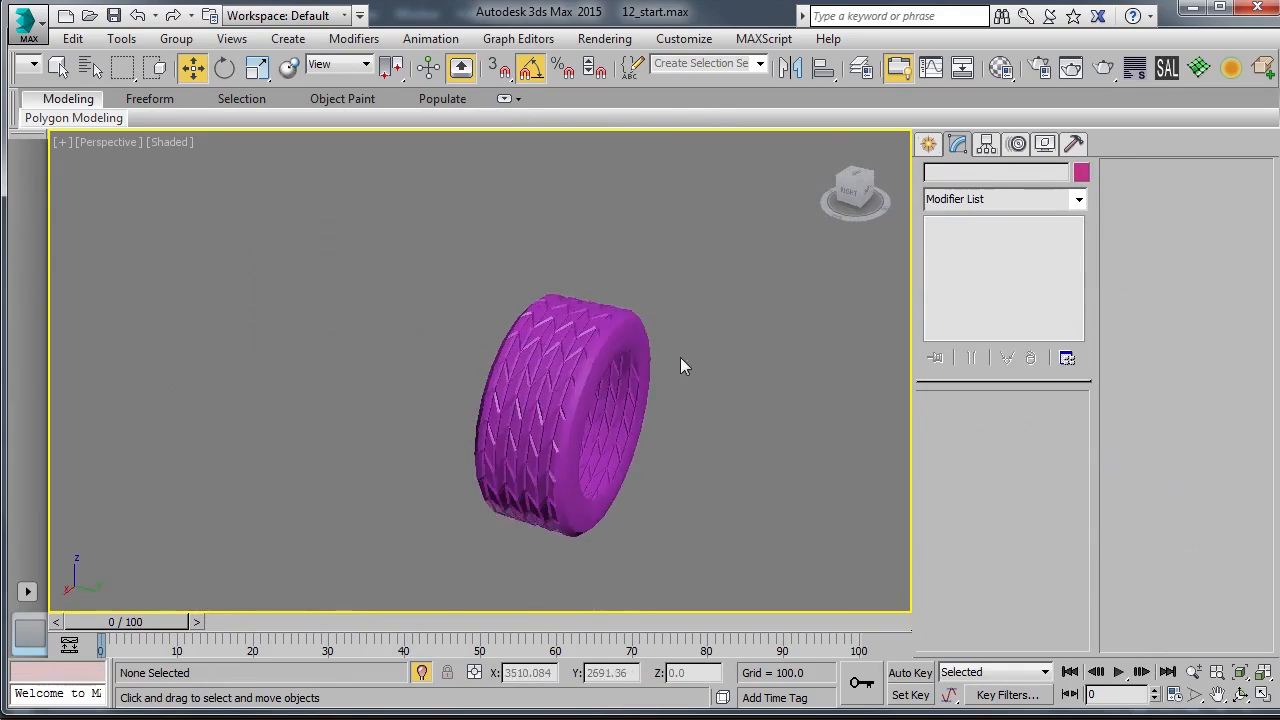
{"action": "middle_click_drag", "start_coordinate": [654, 366], "coordinate": [721, 333], "text": "alt"}
{"action": "scroll", "coordinate": [606, 371], "scroll_direction": "up", "scroll_amount": 5}
{"action": "left_click", "coordinate": [606, 371]}
{"action": "middle_click_drag", "start_coordinate": [606, 371], "coordinate": [478, 374], "text": "alt"}
{"action": "left_click", "coordinate": [733, 372]}
{"action": "scroll", "coordinate": [733, 372], "scroll_direction": "down", "scroll_amount": 6}
Select the tyre, check the scene's polygon and vertex statistics, and inspect its mesh up close
{"action": "left_click", "coordinate": [655, 406]}
{"action": "key", "text": "7"}
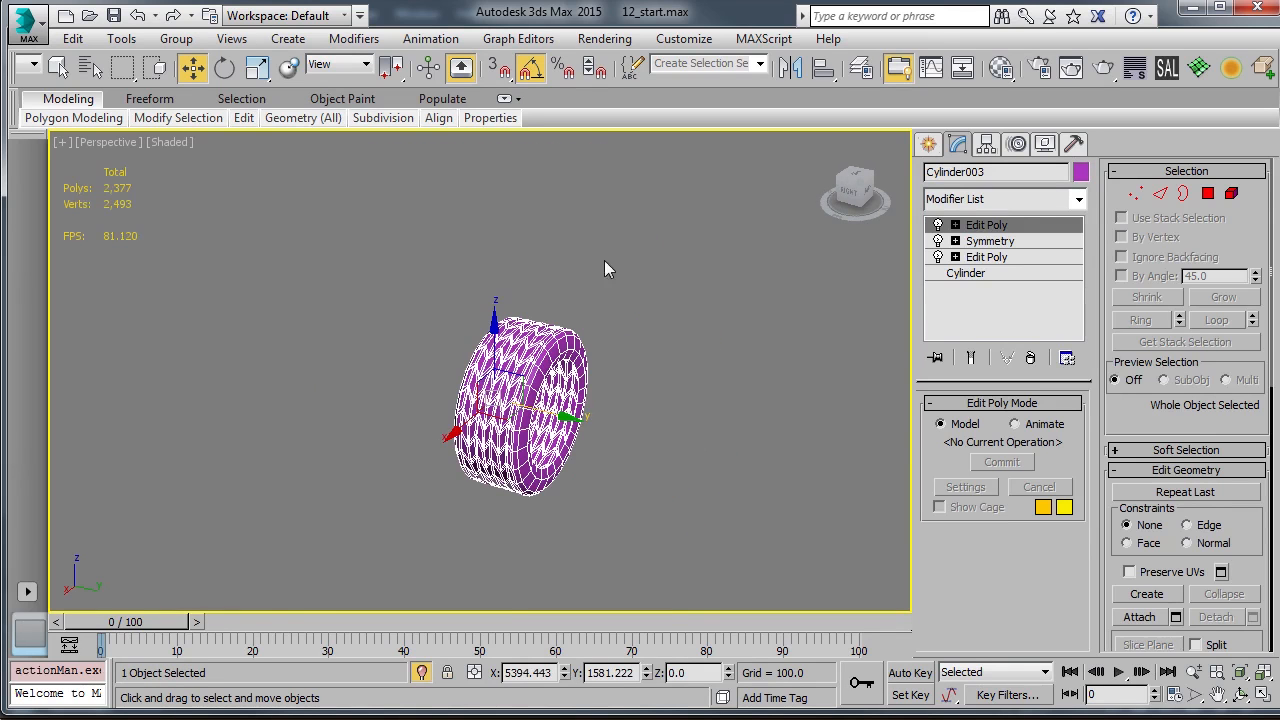
{"action": "left_click", "coordinate": [630, 352]}
{"action": "mouse_move", "coordinate": [499, 383]}
{"action": "middle_mouse_down", "text": "alt"}
{"action": "mouse_move", "coordinate": [586, 363]}
{"action": "mouse_move", "coordinate": [516, 374]}
{"action": "middle_mouse_up", "text": "alt"}
{"action": "scroll", "coordinate": [600, 360], "scroll_direction": "up", "scroll_amount": 4}
{"action": "left_click", "coordinate": [622, 358]}
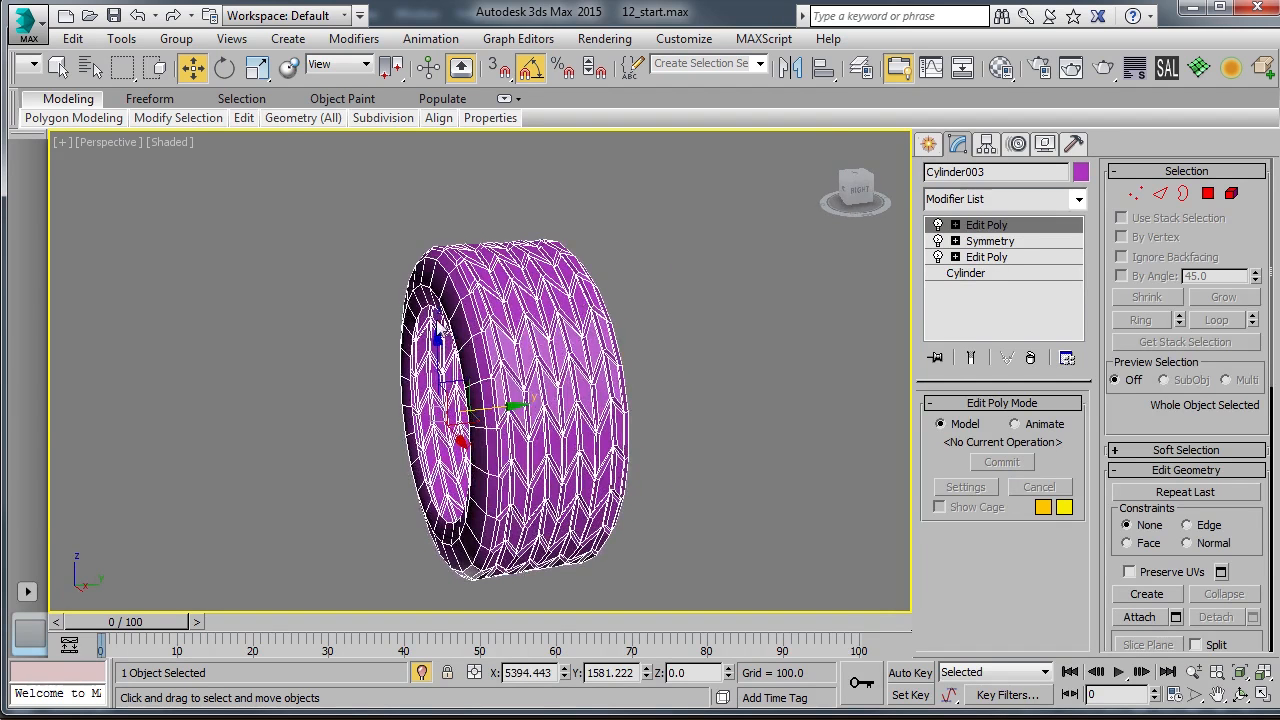
Try a TurboSmooth modifier on the tyre, inspect the smoothed tread up close, and delete the modifier
{"action": "middle_click_drag", "start_coordinate": [580, 298], "coordinate": [541, 325], "text": "alt"}
{"action": "left_click", "coordinate": [632, 327]}
{"action": "middle_click_drag", "start_coordinate": [632, 327], "coordinate": [510, 310], "text": "alt"}
{"action": "left_click", "coordinate": [507, 307]}
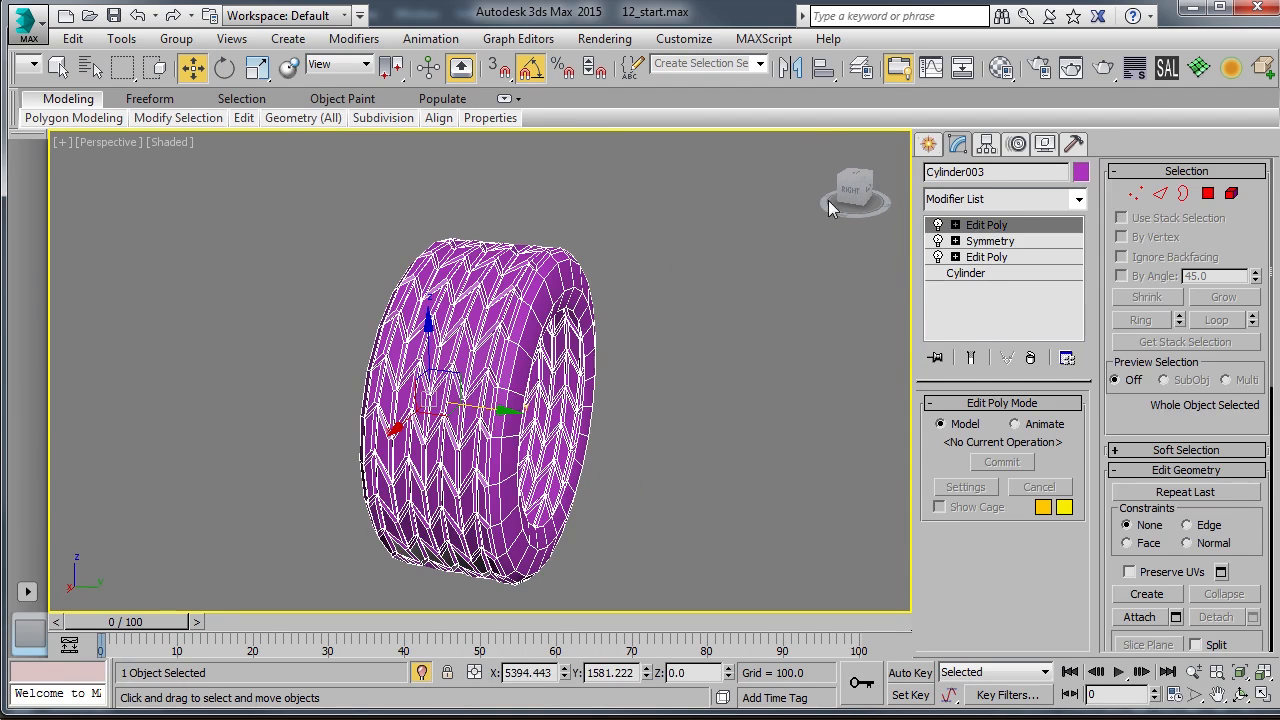
{"action": "left_click", "coordinate": [1200, 68]}
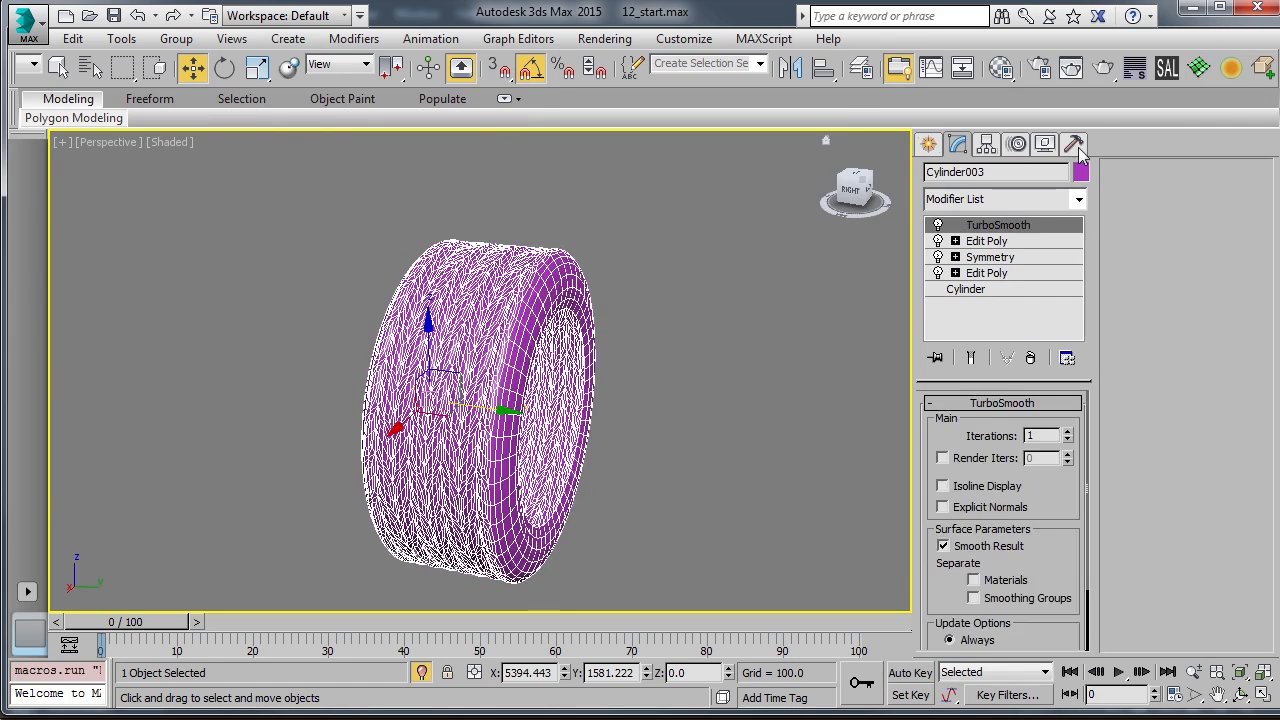
{"action": "left_click", "coordinate": [633, 408]}
{"action": "middle_click_drag", "start_coordinate": [637, 408], "coordinate": [620, 378], "text": "alt"}
{"action": "scroll", "coordinate": [529, 392], "scroll_direction": "up", "scroll_amount": 3}
{"action": "left_click", "coordinate": [527, 392]}
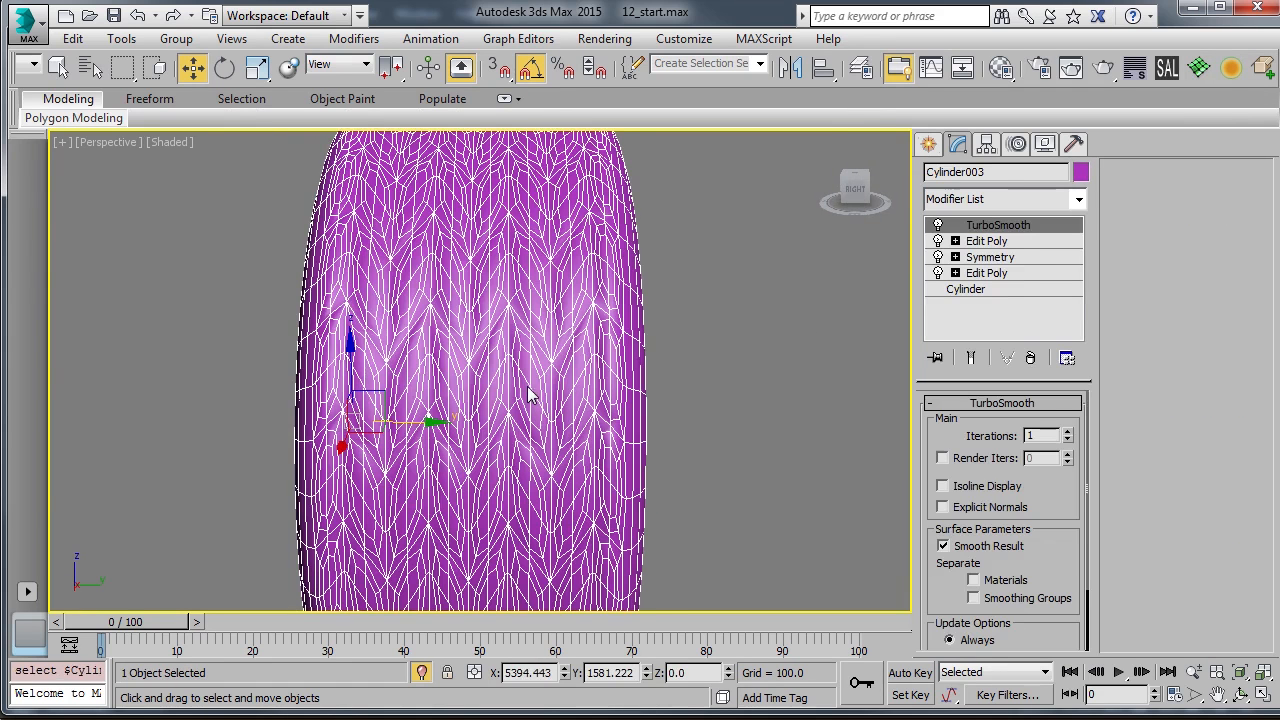
{"action": "left_click", "coordinate": [1030, 357]}
{"action": "middle_click_drag", "start_coordinate": [620, 350], "coordinate": [648, 314], "text": "alt"}
{"action": "scroll", "coordinate": [617, 336], "scroll_direction": "down", "scroll_amount": 5}
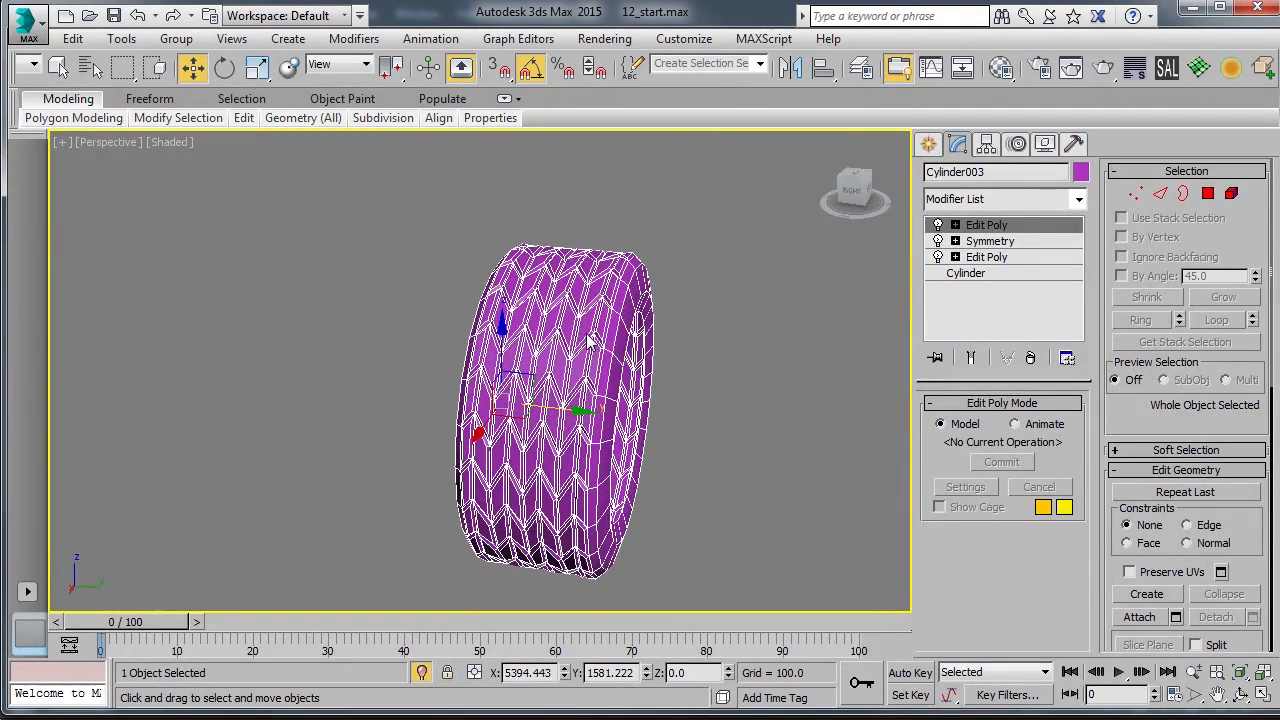
Enter edge editing on the tyre in the right view and clear the existing edge selection
{"action": "key", "text": "f"}
{"action": "key", "text": "v"}
{"action": "key", "text": "r"}
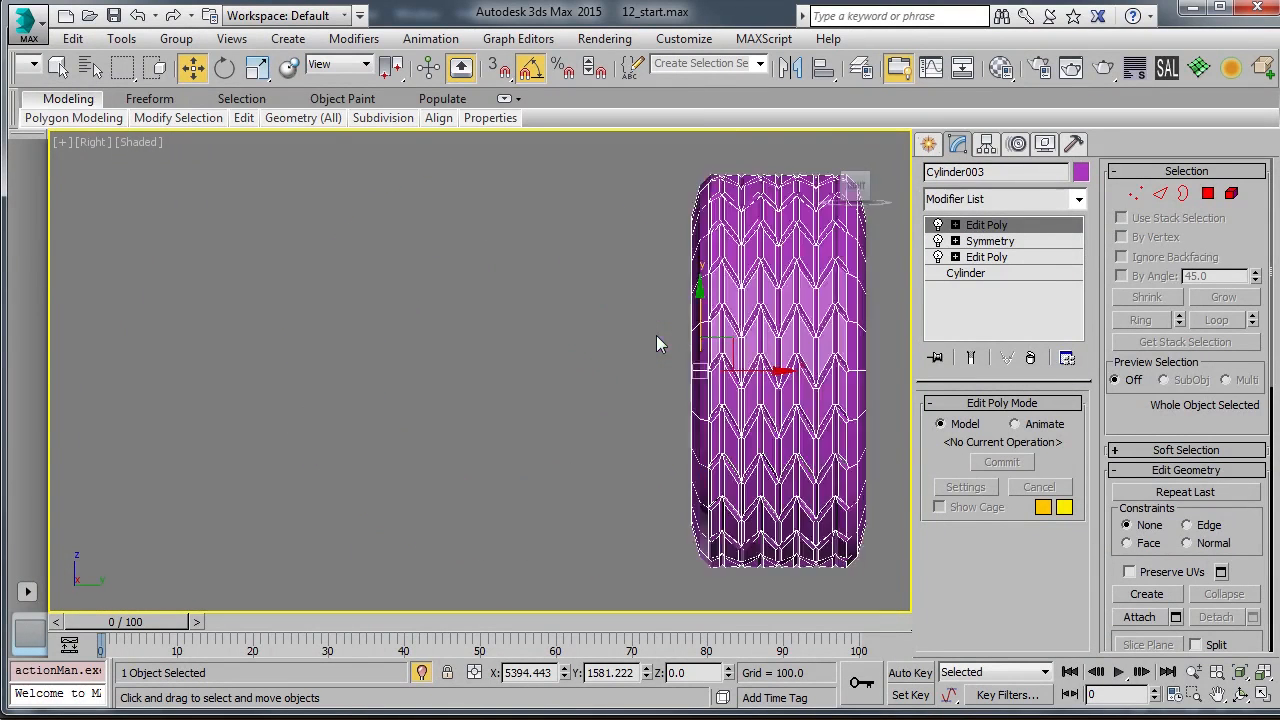
{"action": "key", "text": "2"}
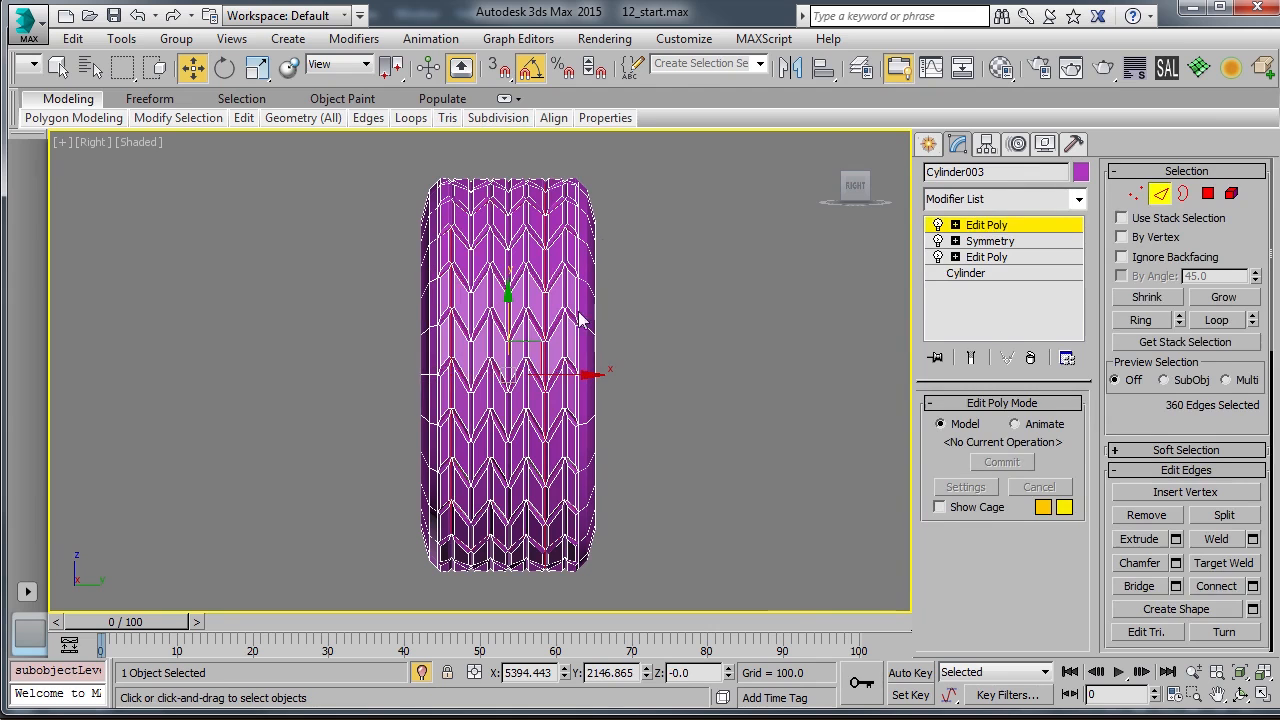
{"action": "left_click_drag", "start_coordinate": [484, 424], "coordinate": [440, 584]}
{"action": "scroll", "coordinate": [530, 330], "scroll_direction": "up", "scroll_amount": 2}
{"action": "scroll", "coordinate": [530, 330], "scroll_direction": "down", "scroll_amount": 5}
{"action": "left_click", "coordinate": [596, 313]}
{"action": "scroll", "coordinate": [596, 313], "scroll_direction": "up", "scroll_amount": 5}
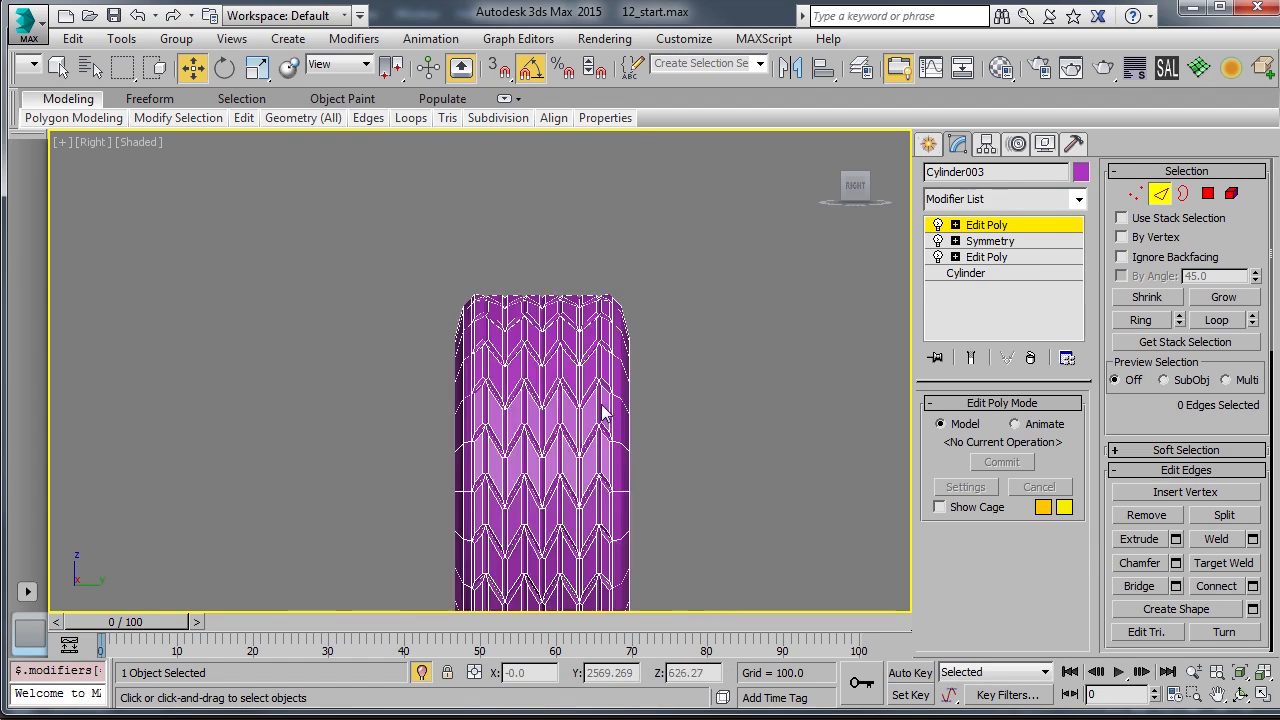
Select all the edges of the tread pattern over the full tyre height, leaving the sidewall edges out, and return to the perspective view
{"action": "left_click_drag", "start_coordinate": [530, 348], "coordinate": [236, 576]}
{"action": "scroll", "coordinate": [490, 460], "scroll_direction": "down", "scroll_amount": 5}
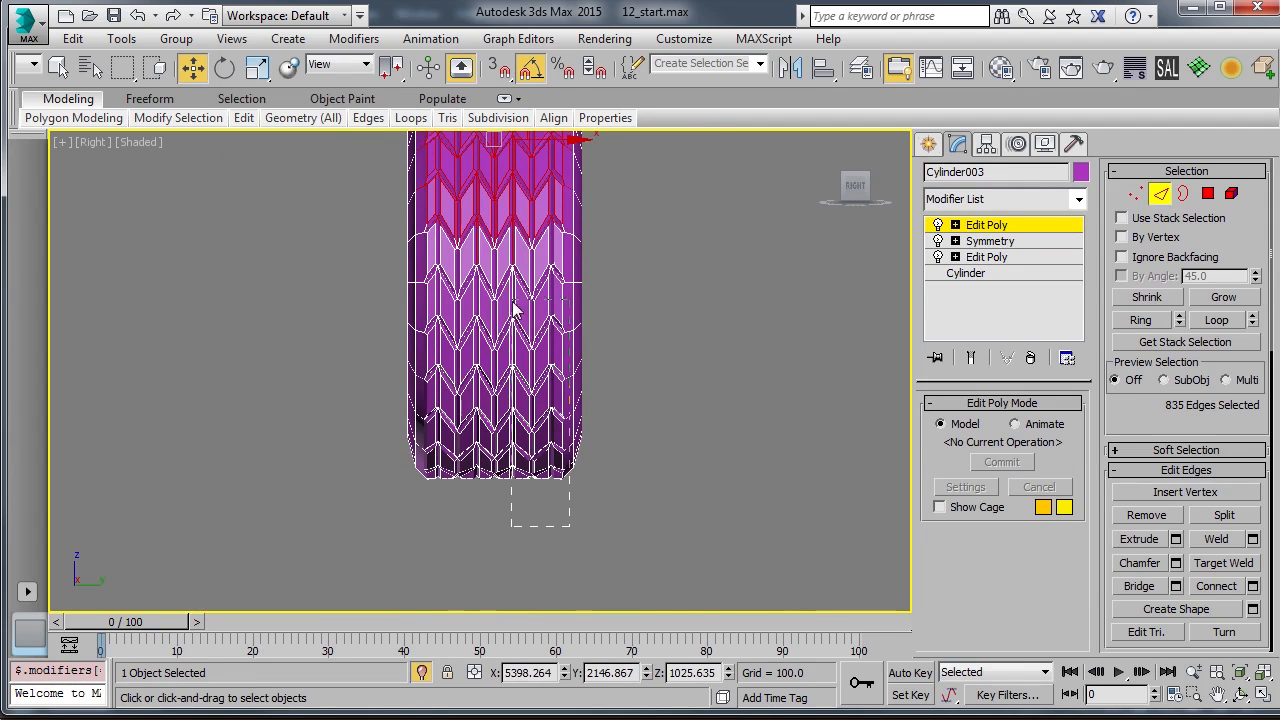
{"action": "left_click_drag", "start_coordinate": [448, 196], "coordinate": [424, 190], "text": "ctrl"}
{"action": "key", "text": "p"}
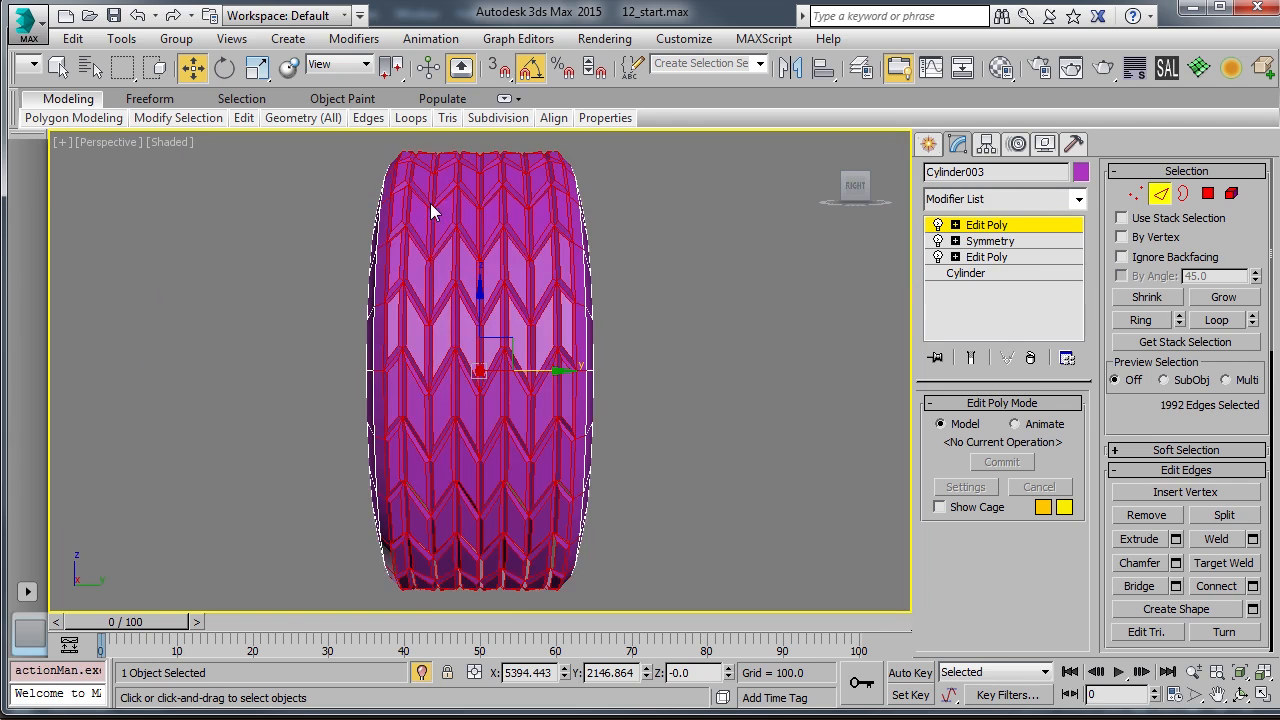
Chamfer the selected tread edges with an amount of about 5.624 and 2 segments, and leave edge editing
{"action": "middle_click_drag", "start_coordinate": [425, 202], "coordinate": [579, 296], "text": "alt"}
{"action": "scroll", "coordinate": [565, 290], "scroll_direction": "up", "scroll_amount": 5}
{"action": "key", "text": "ctrl+shift+c"}
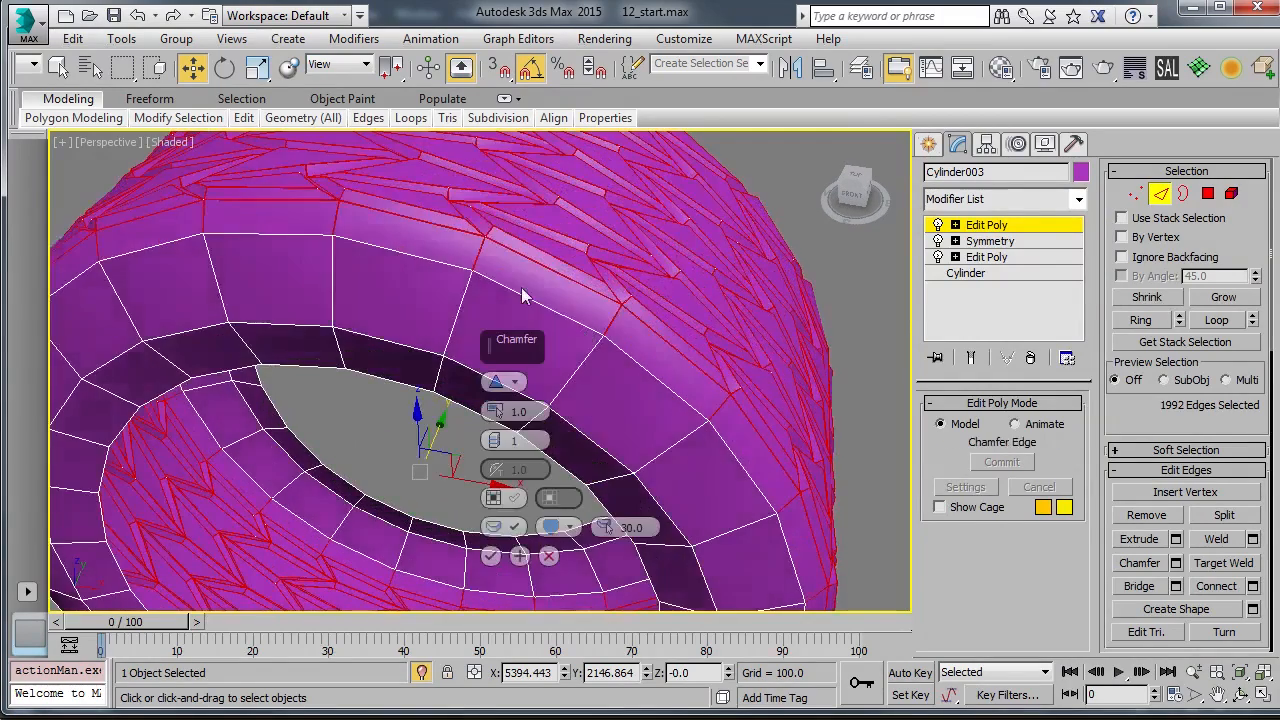
{"action": "middle_click_drag", "start_coordinate": [725, 333], "coordinate": [660, 350], "text": "alt"}
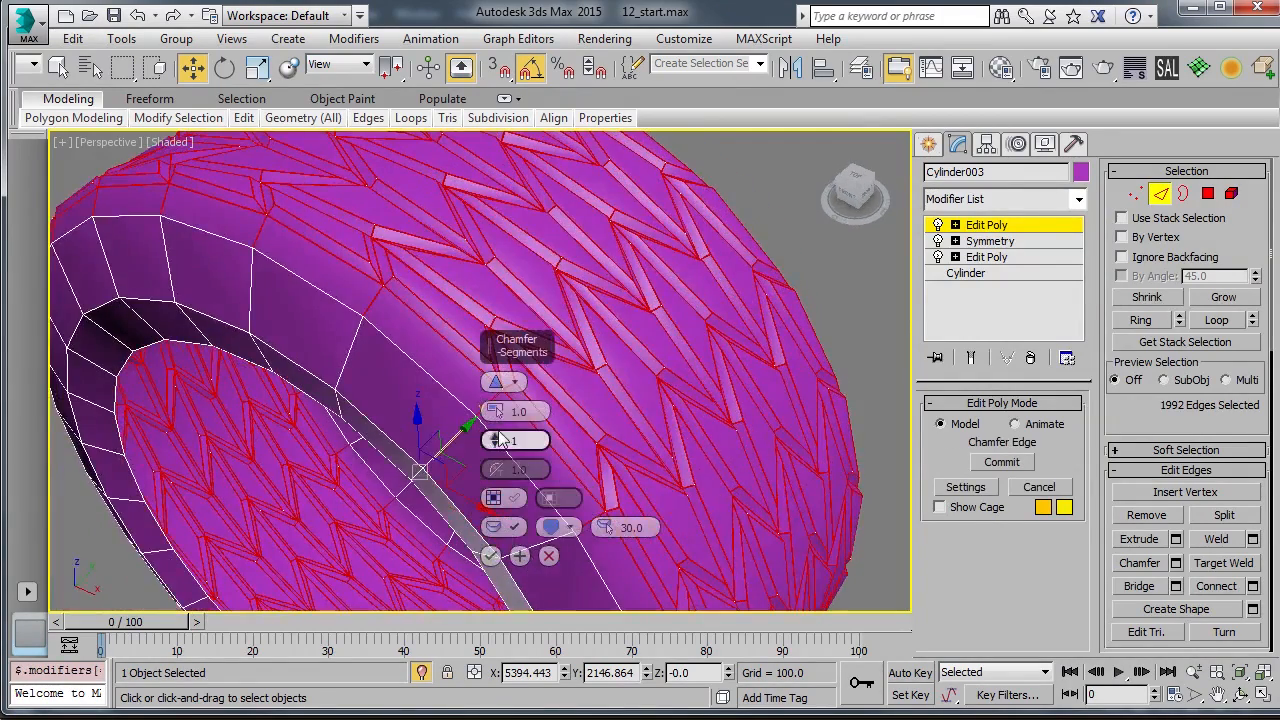
{"action": "left_click_drag", "start_coordinate": [497, 410], "coordinate": [499, 385]}
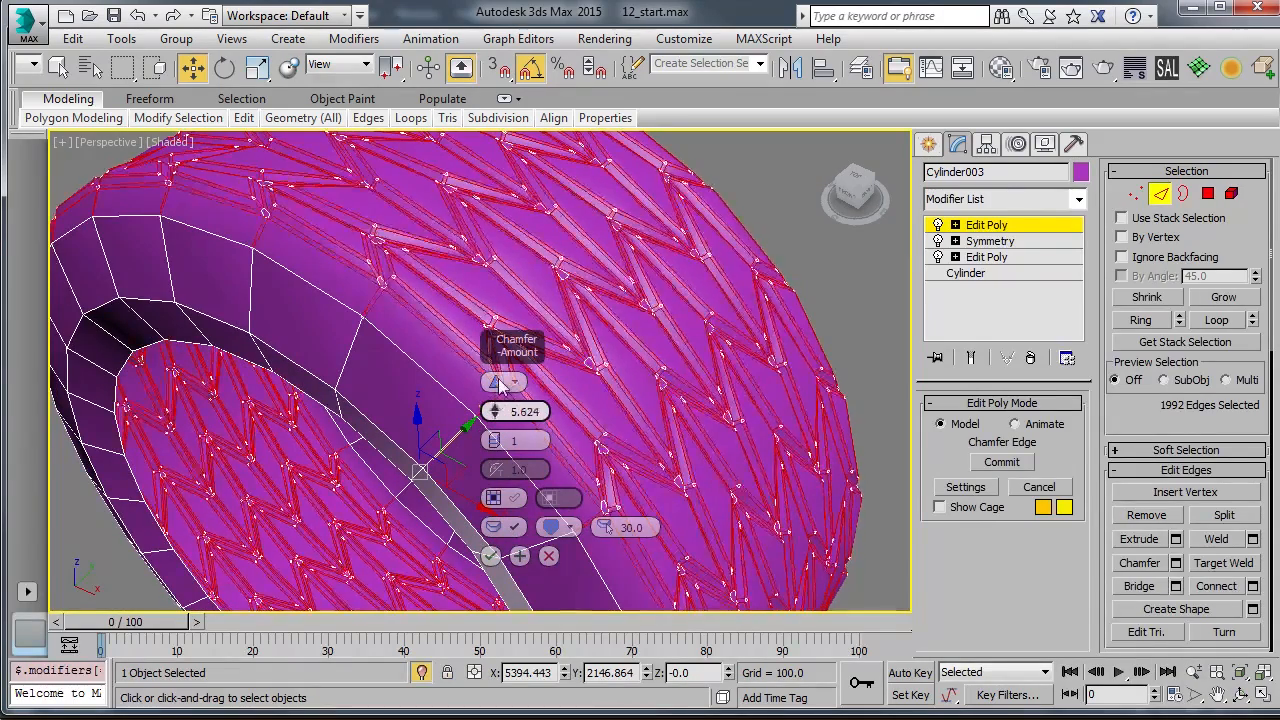
{"action": "mouse_move", "coordinate": [493, 436]}
{"action": "left_mouse_down"}
{"action": "mouse_move", "coordinate": [493, 424]}
{"action": "mouse_move", "coordinate": [493, 436]}
{"action": "left_mouse_up"}
{"action": "middle_click_drag", "start_coordinate": [421, 358], "coordinate": [418, 369], "text": "alt"}
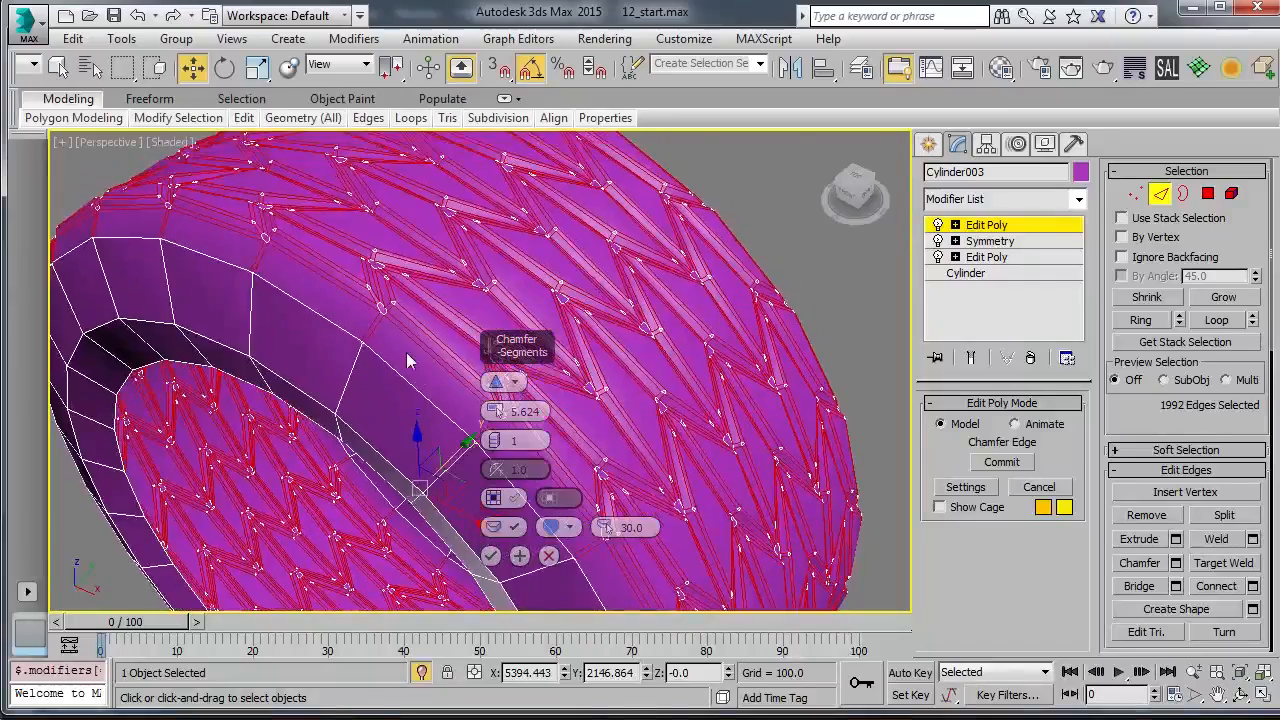
{"action": "scroll", "coordinate": [420, 376], "scroll_direction": "up", "scroll_amount": 3}
{"action": "left_click_drag", "start_coordinate": [493, 441], "coordinate": [493, 436]}
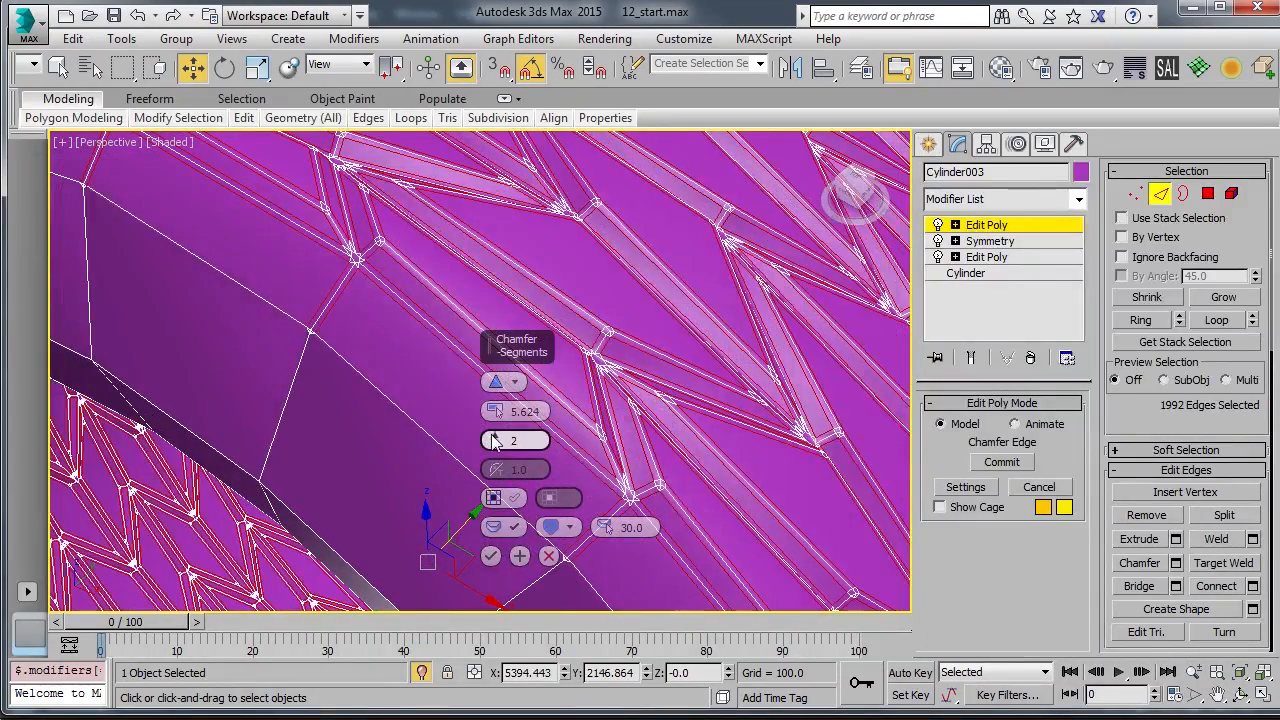
{"action": "left_click", "coordinate": [486, 551]}
{"action": "left_click", "coordinate": [968, 227]}
{"action": "scroll", "coordinate": [571, 371], "scroll_direction": "down", "scroll_amount": 7}
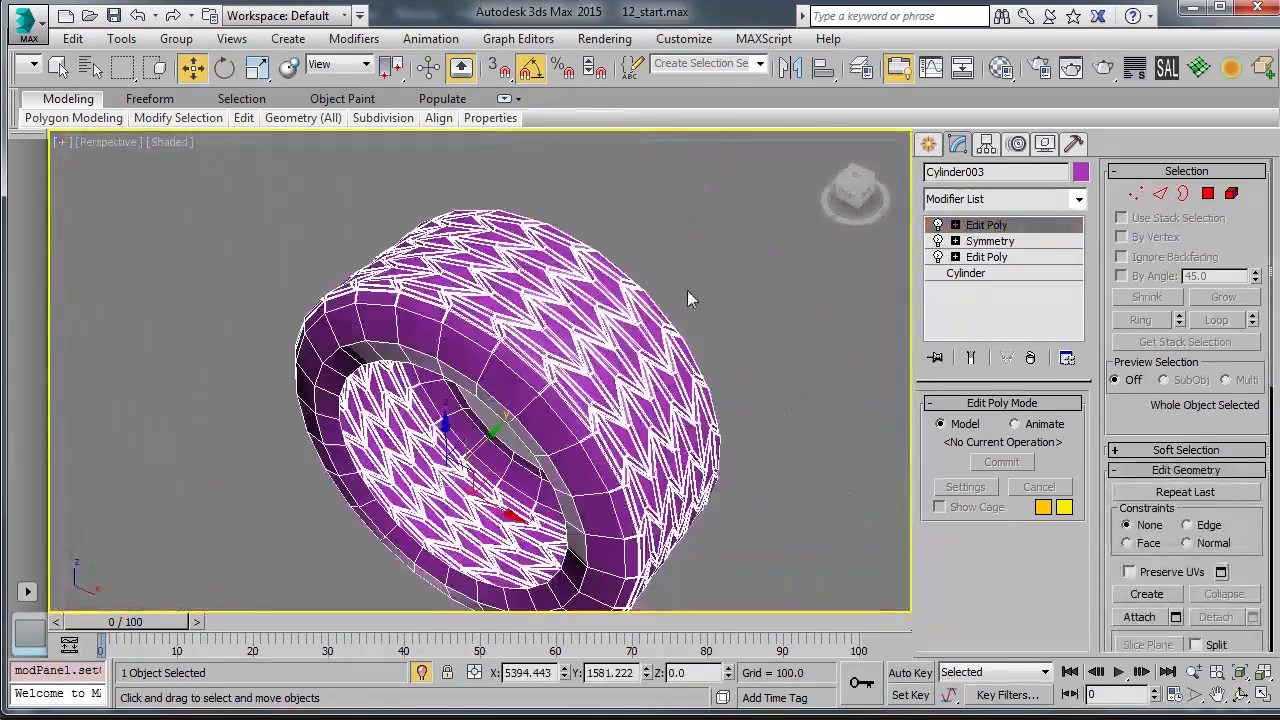
Apply a TurboSmooth modifier to the chamfered tyre
{"action": "left_click", "coordinate": [743, 384]}
{"action": "middle_click_drag", "start_coordinate": [743, 384], "coordinate": [526, 380], "text": "alt"}
{"action": "scroll", "coordinate": [616, 361], "scroll_direction": "down", "scroll_amount": 5}
{"action": "scroll", "coordinate": [590, 381], "scroll_direction": "up", "scroll_amount": 5}
{"action": "middle_click_drag", "start_coordinate": [517, 325], "coordinate": [495, 327], "text": "alt"}
{"action": "left_click", "coordinate": [495, 327]}
{"action": "left_click", "coordinate": [1232, 68]}
Deselect the tyre and examine the smoothed tread and sidewall shading from both sides
{"action": "left_click", "coordinate": [720, 385]}
{"action": "key", "text": "F4"}
{"action": "middle_click_drag", "start_coordinate": [589, 346], "coordinate": [823, 300], "text": "alt"}
{"action": "key", "text": "F4"}
{"action": "scroll", "coordinate": [634, 333], "scroll_direction": "up", "scroll_amount": 4}
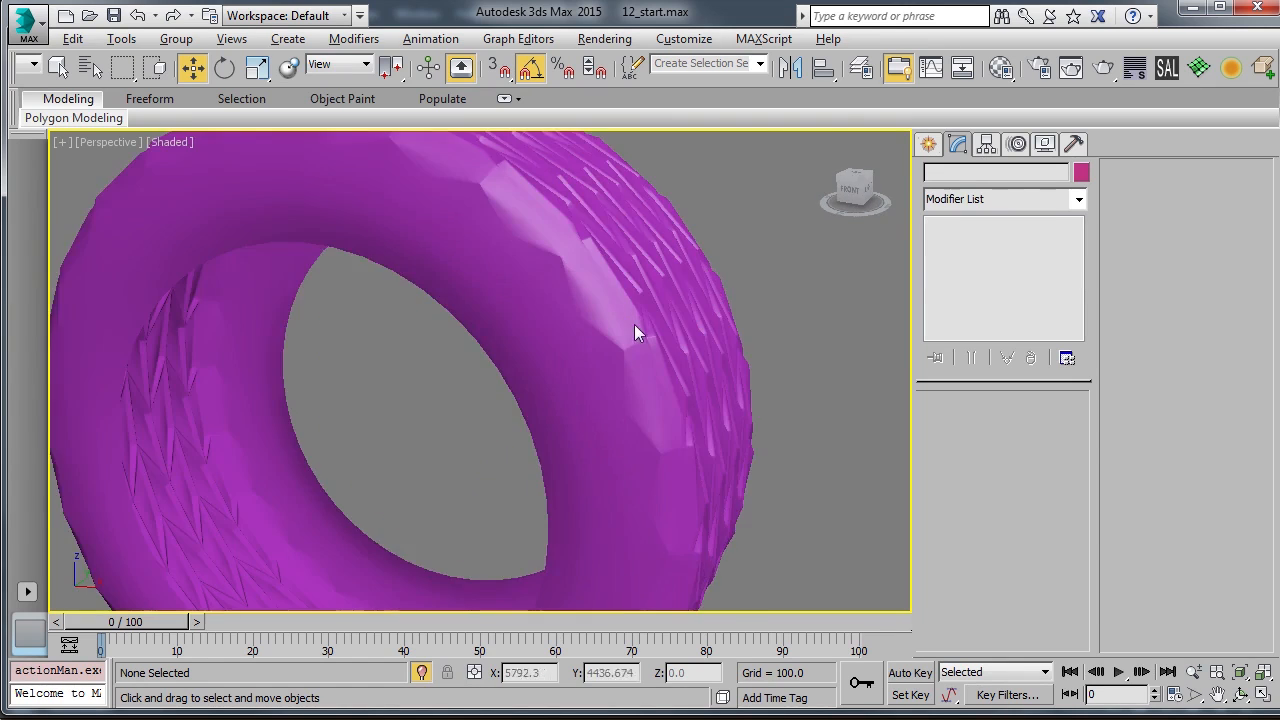
{"action": "scroll", "coordinate": [650, 320], "scroll_direction": "down", "scroll_amount": 5}
{"action": "scroll", "coordinate": [554, 240], "scroll_direction": "up", "scroll_amount": 4}
{"action": "left_click", "coordinate": [556, 248]}
{"action": "middle_click_drag", "start_coordinate": [554, 241], "coordinate": [656, 301], "text": "alt"}
{"action": "left_click", "coordinate": [742, 332]}
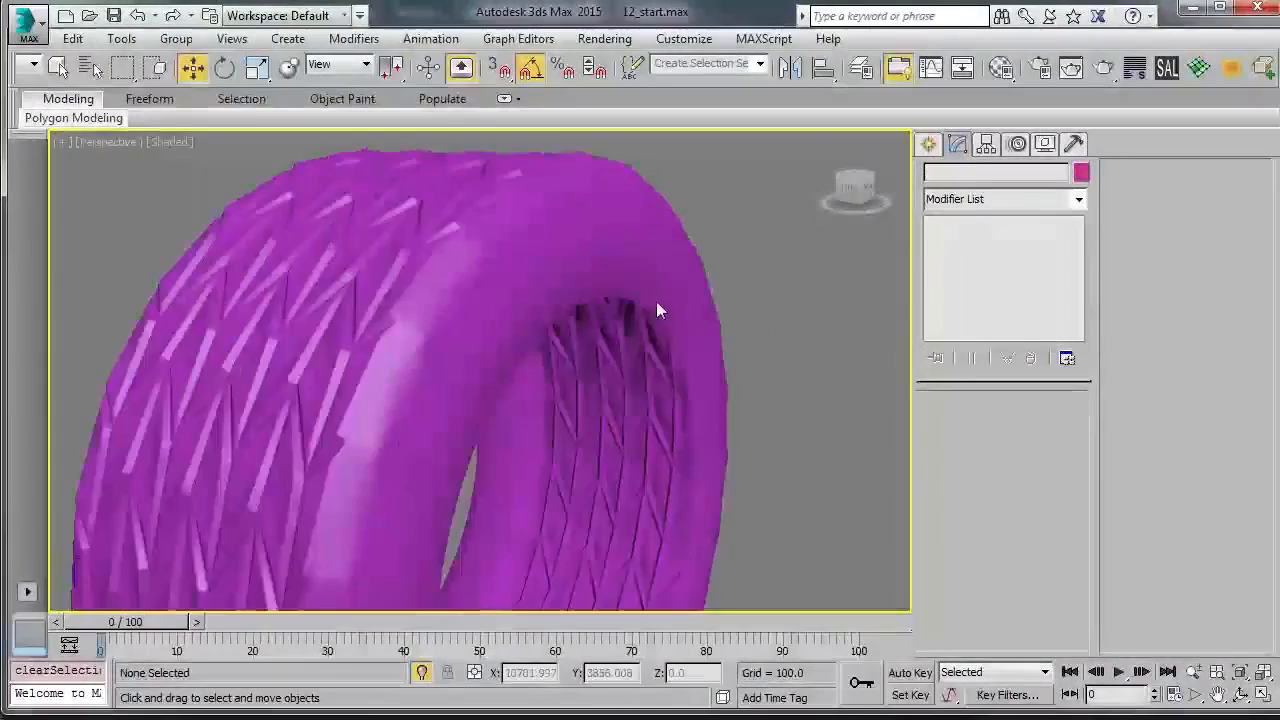
{"action": "left_click", "coordinate": [656, 303]}
{"action": "scroll", "coordinate": [679, 312], "scroll_direction": "down", "scroll_amount": 5}
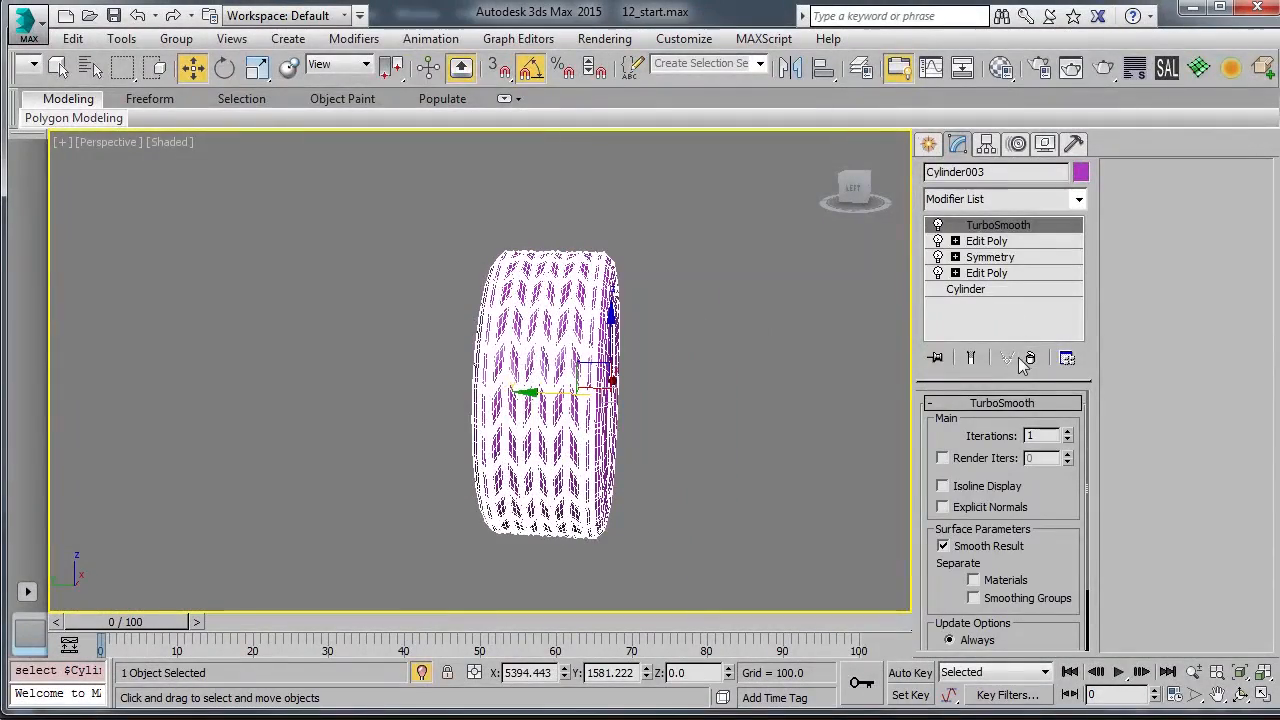
Inspect the smoothed mesh up close along the shoulder where the tread meets the sidewall
{"action": "middle_click_drag", "start_coordinate": [888, 338], "coordinate": [645, 263], "text": "alt"}
{"action": "left_click", "coordinate": [646, 284]}
{"action": "scroll", "coordinate": [570, 294], "scroll_direction": "up", "scroll_amount": 5}
{"action": "left_click", "coordinate": [601, 279]}
{"action": "left_click", "coordinate": [475, 385]}
{"action": "scroll", "coordinate": [522, 290], "scroll_direction": "up", "scroll_amount": 4}
{"action": "left_click", "coordinate": [524, 290]}
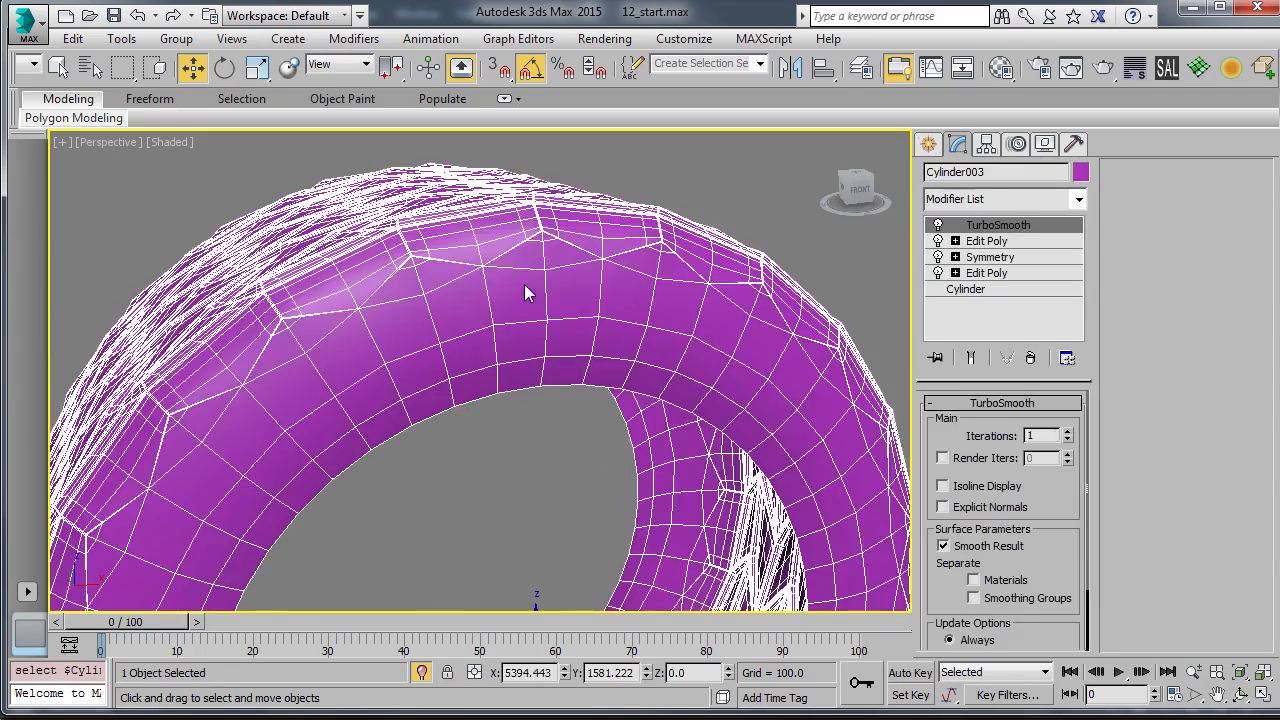
{"action": "middle_click_drag", "start_coordinate": [525, 273], "coordinate": [558, 294], "text": "alt"}
{"action": "left_click", "coordinate": [678, 168]}
{"action": "left_click", "coordinate": [617, 310]}
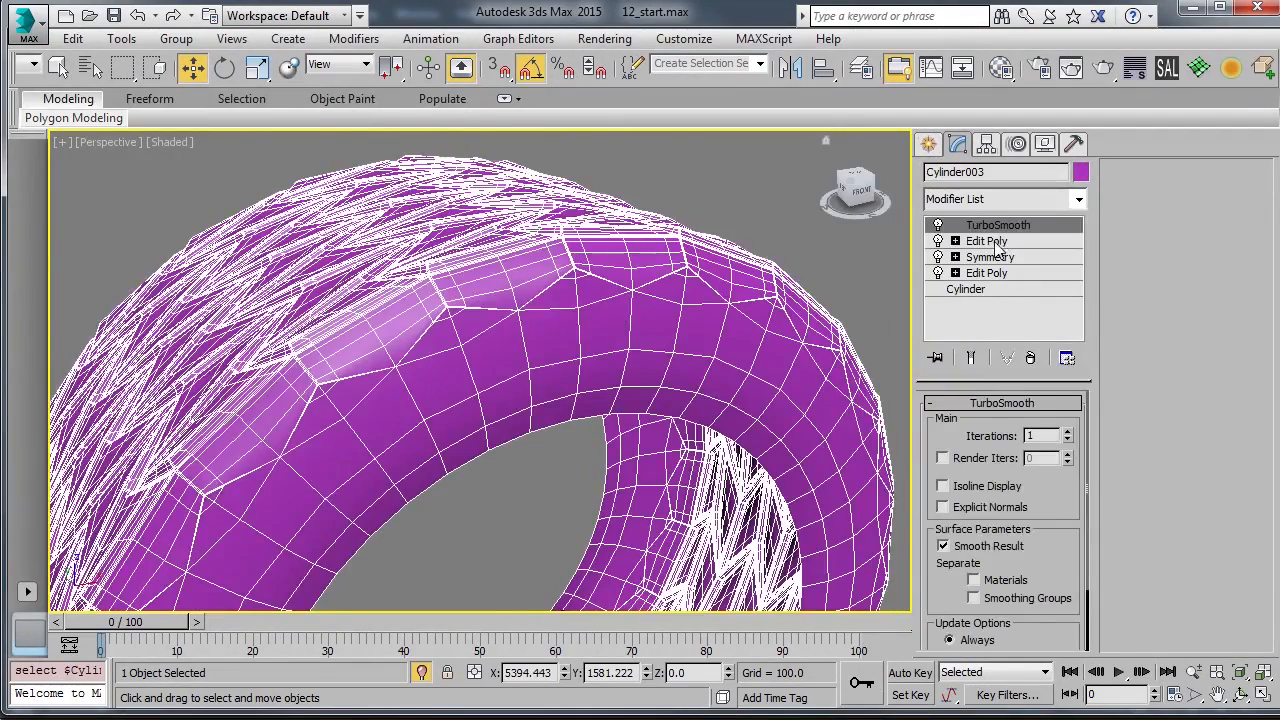
Enter vertex editing on the Edit Poly below TurboSmooth and select the cluster of chamfer vertices at one shoulder corner
{"action": "left_click", "coordinate": [987, 241]}
{"action": "scroll", "coordinate": [539, 285], "scroll_direction": "up", "scroll_amount": 6}
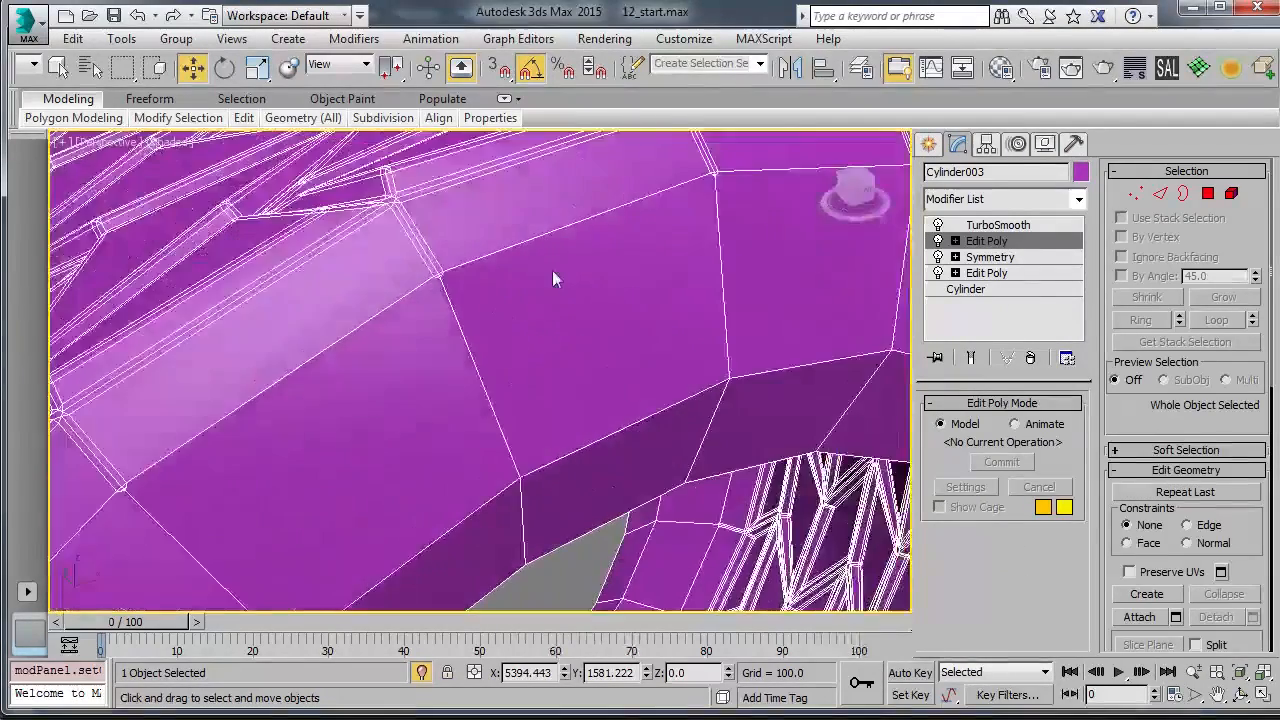
{"action": "middle_click_drag", "start_coordinate": [539, 285], "coordinate": [578, 310]}
{"action": "scroll", "coordinate": [572, 314], "scroll_direction": "up", "scroll_amount": 3}
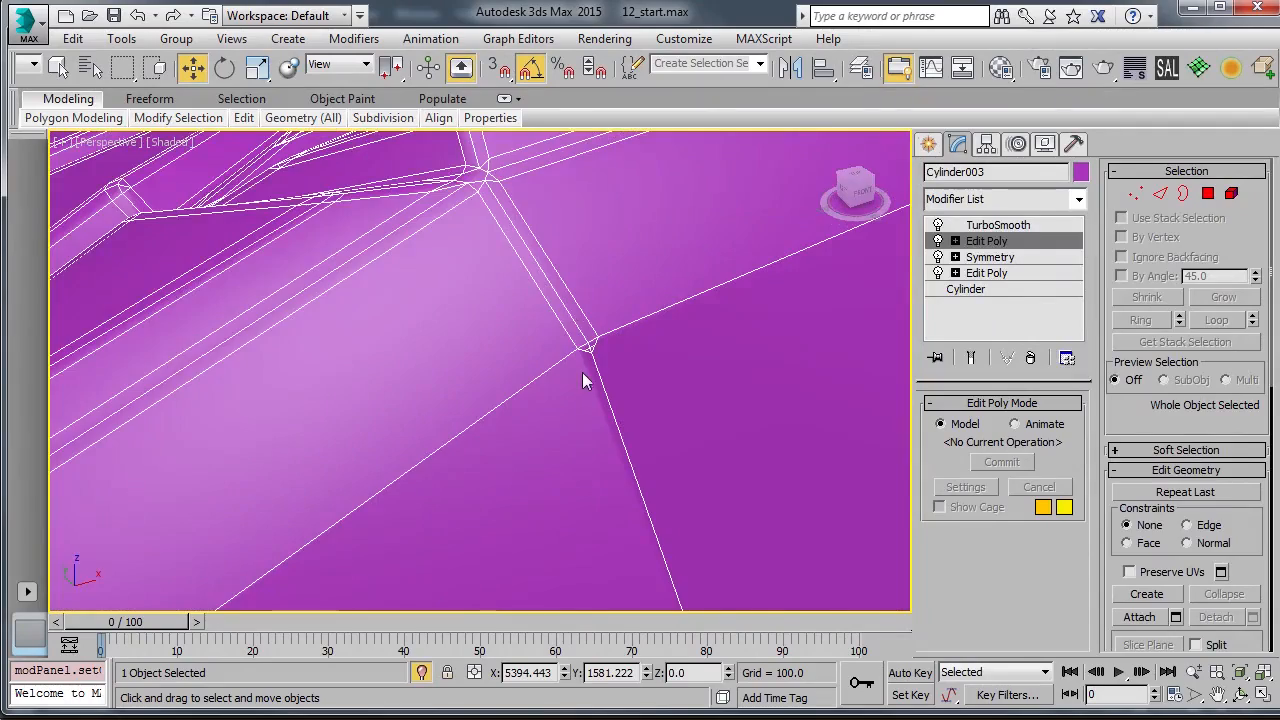
{"action": "scroll", "coordinate": [583, 377], "scroll_direction": "down", "scroll_amount": 3}
{"action": "key", "text": "1"}
{"action": "middle_click_drag", "start_coordinate": [586, 371], "coordinate": [614, 317], "text": "alt"}
{"action": "left_click_drag", "start_coordinate": [634, 408], "coordinate": [566, 463]}
{"action": "scroll", "coordinate": [600, 458], "scroll_direction": "up", "scroll_amount": 5}
{"action": "scroll", "coordinate": [604, 457], "scroll_direction": "down", "scroll_amount": 2}
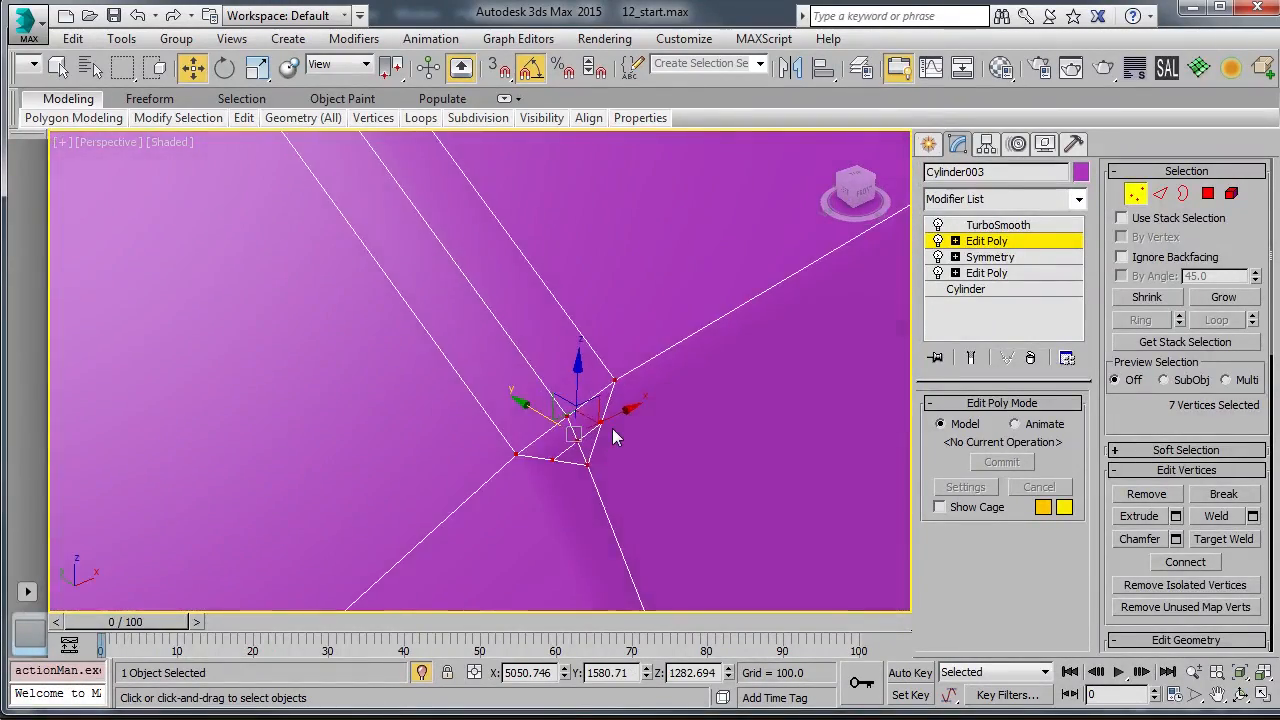
{"action": "scroll", "coordinate": [613, 437], "scroll_direction": "down", "scroll_amount": 5}
{"action": "middle_click_drag", "start_coordinate": [455, 313], "coordinate": [322, 391], "text": "alt"}
{"action": "scroll", "coordinate": [278, 345], "scroll_direction": "down", "scroll_amount": 5}
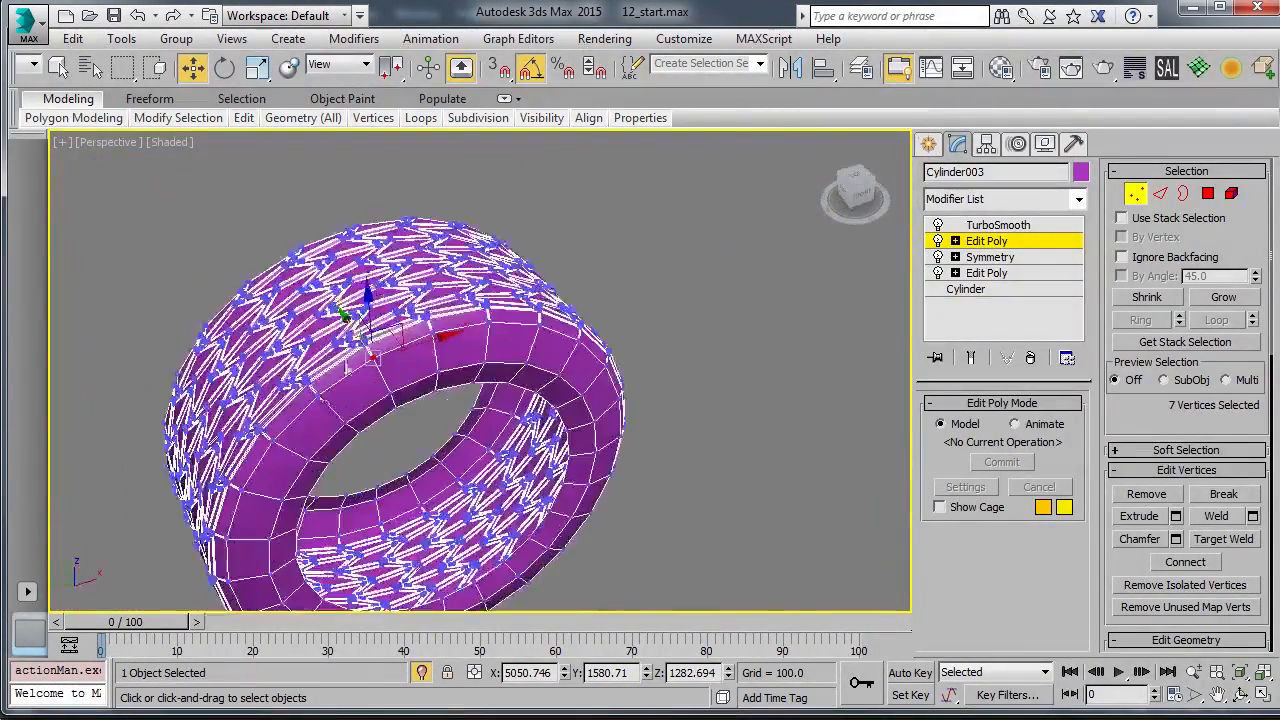
Reselect the shoulder corner's vertex cluster in wireframe display and collapse it into a single vertex
{"action": "scroll", "coordinate": [373, 358], "scroll_direction": "up", "scroll_amount": 7}
{"action": "left_click", "coordinate": [405, 397]}
{"action": "scroll", "coordinate": [482, 381], "scroll_direction": "up", "scroll_amount": 5}
{"action": "scroll", "coordinate": [453, 356], "scroll_direction": "down", "scroll_amount": 3}
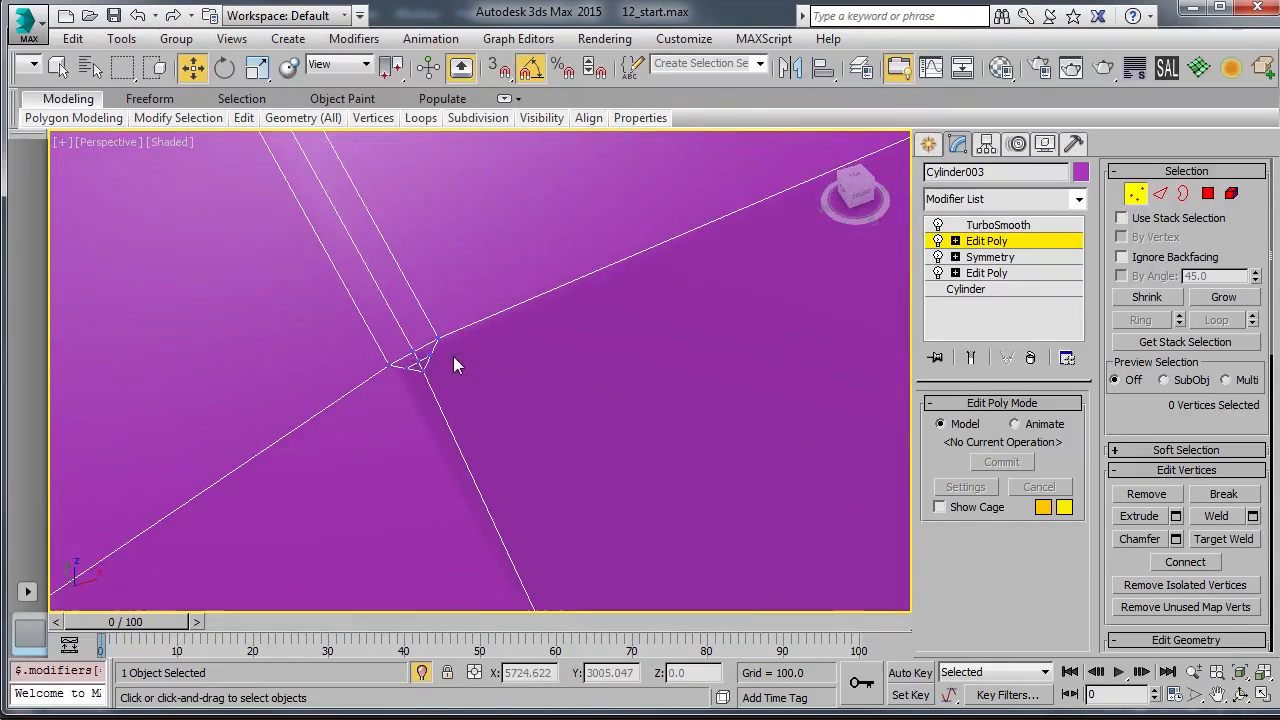
{"action": "key", "text": "F3"}
{"action": "left_click_drag", "start_coordinate": [457, 290], "coordinate": [306, 380]}
{"action": "scroll", "coordinate": [306, 380], "scroll_direction": "down", "scroll_amount": 4}
{"action": "mouse_move", "coordinate": [306, 380]}
{"action": "middle_mouse_down", "text": "alt"}
{"action": "mouse_move", "coordinate": [352, 383]}
{"action": "mouse_move", "coordinate": [389, 429]}
{"action": "mouse_move", "coordinate": [466, 386]}
{"action": "middle_mouse_up", "text": "alt"}
{"action": "key", "text": "F3"}
{"action": "scroll", "coordinate": [563, 328], "scroll_direction": "up", "scroll_amount": 4}
{"action": "middle_click_drag", "start_coordinate": [563, 328], "coordinate": [518, 453]}
{"action": "key", "text": "ctrl+alt+c"}
{"action": "middle_click_drag", "start_coordinate": [600, 378], "coordinate": [478, 460]}
{"action": "key", "text": "ctrl+alt+c"}
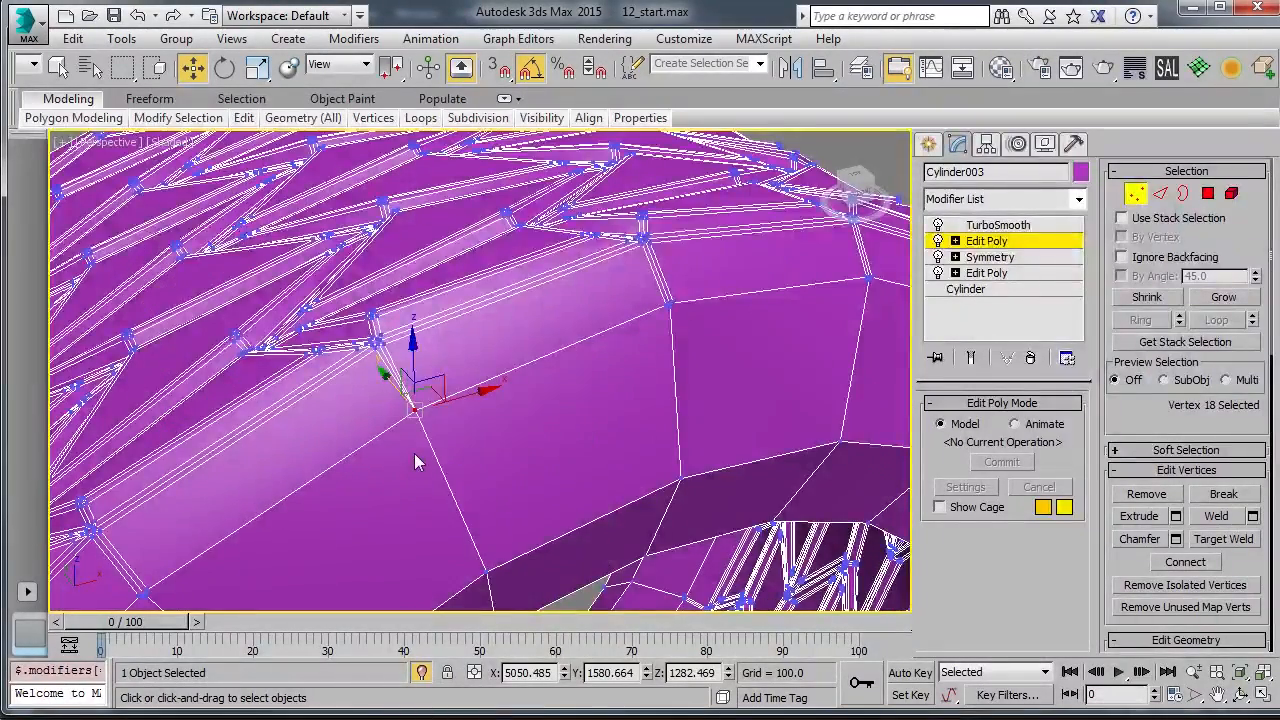
Select the vertex cluster at the neighbouring shoulder corner in wireframe display and collapse it into one vertex
{"action": "scroll", "coordinate": [400, 465], "scroll_direction": "up", "scroll_amount": 5}
{"action": "scroll", "coordinate": [413, 416], "scroll_direction": "down", "scroll_amount": 4}
{"action": "mouse_move", "coordinate": [808, 238]}
{"action": "middle_mouse_down"}
{"action": "mouse_move", "coordinate": [586, 302]}
{"action": "mouse_move", "coordinate": [597, 311]}
{"action": "mouse_move", "coordinate": [562, 301]}
{"action": "middle_mouse_up"}
{"action": "key", "text": "F3"}
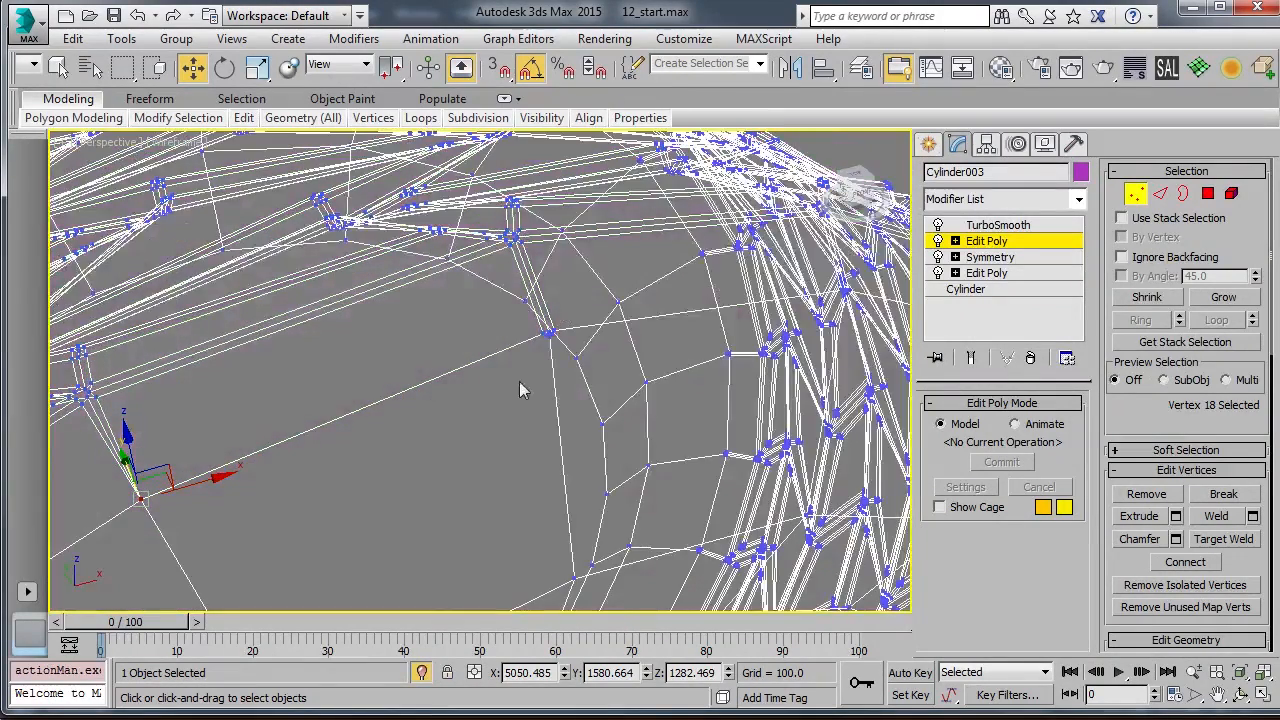
{"action": "middle_click_drag", "start_coordinate": [568, 382], "coordinate": [551, 388], "text": "alt"}
{"action": "left_click_drag", "start_coordinate": [617, 335], "coordinate": [614, 340]}
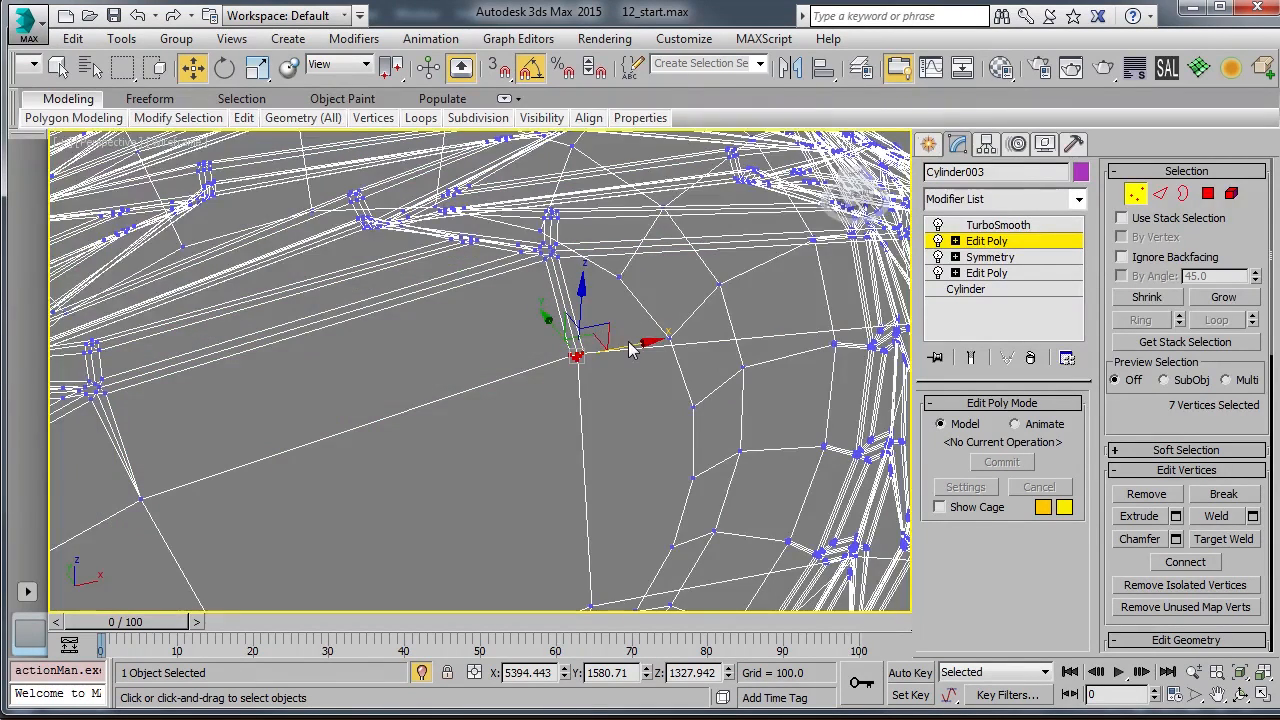
{"action": "key", "text": "F3"}
{"action": "key", "text": "ctrl+alt+c"}
{"action": "key", "text": "ctrl+alt+c"}
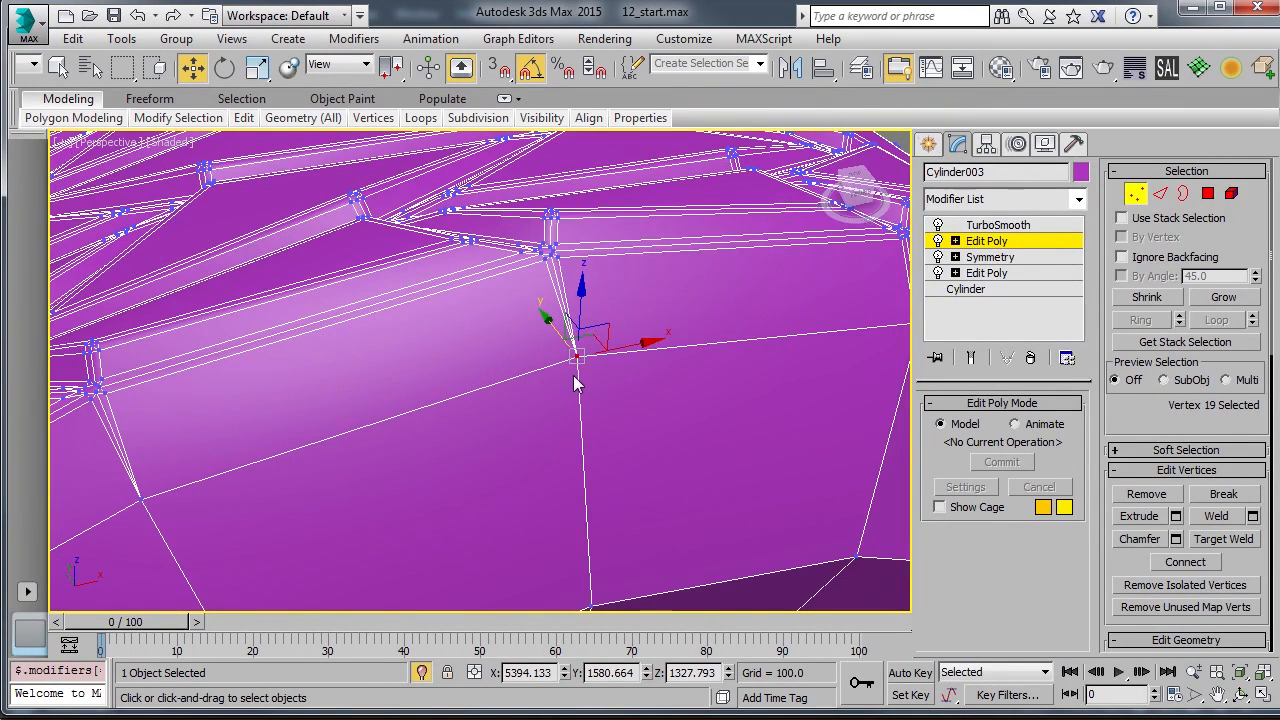
Return to the TurboSmooth level and examine the smoothed mesh around the collapsed shoulder corners
{"action": "left_click", "coordinate": [997, 225]}
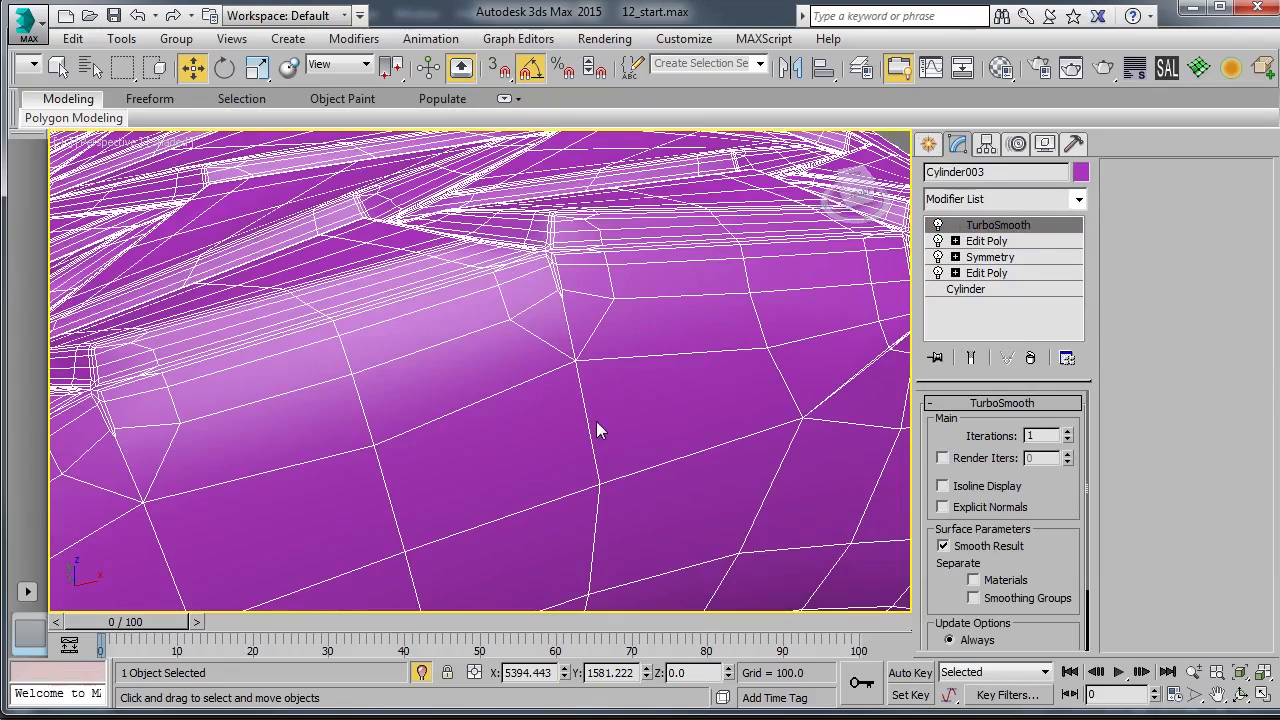
{"action": "scroll", "coordinate": [551, 432], "scroll_direction": "down", "scroll_amount": 5}
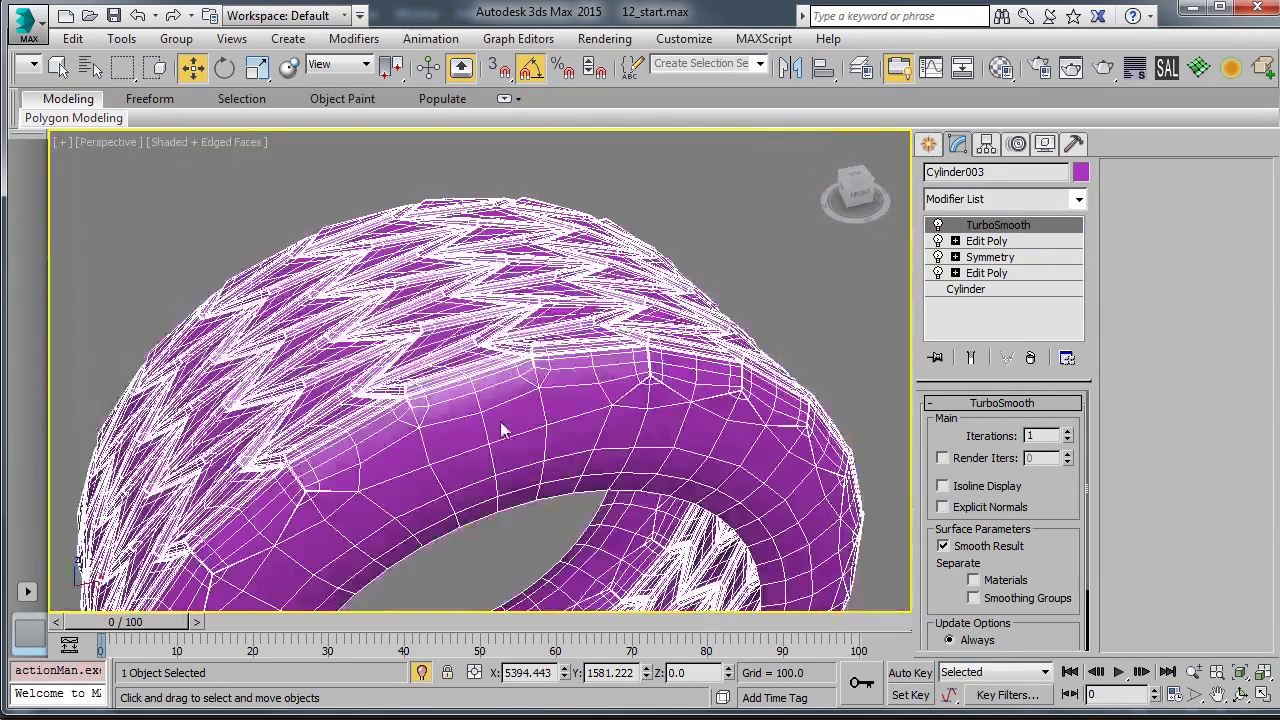
{"action": "left_click", "coordinate": [831, 280]}
{"action": "key", "text": "F4"}
{"action": "mouse_move", "coordinate": [618, 408]}
{"action": "middle_mouse_down", "text": "alt"}
{"action": "mouse_move", "coordinate": [589, 395]}
{"action": "mouse_move", "coordinate": [583, 367]}
{"action": "middle_mouse_up", "text": "alt"}
{"action": "scroll", "coordinate": [577, 378], "scroll_direction": "up", "scroll_amount": 5}
{"action": "left_click", "coordinate": [499, 378]}
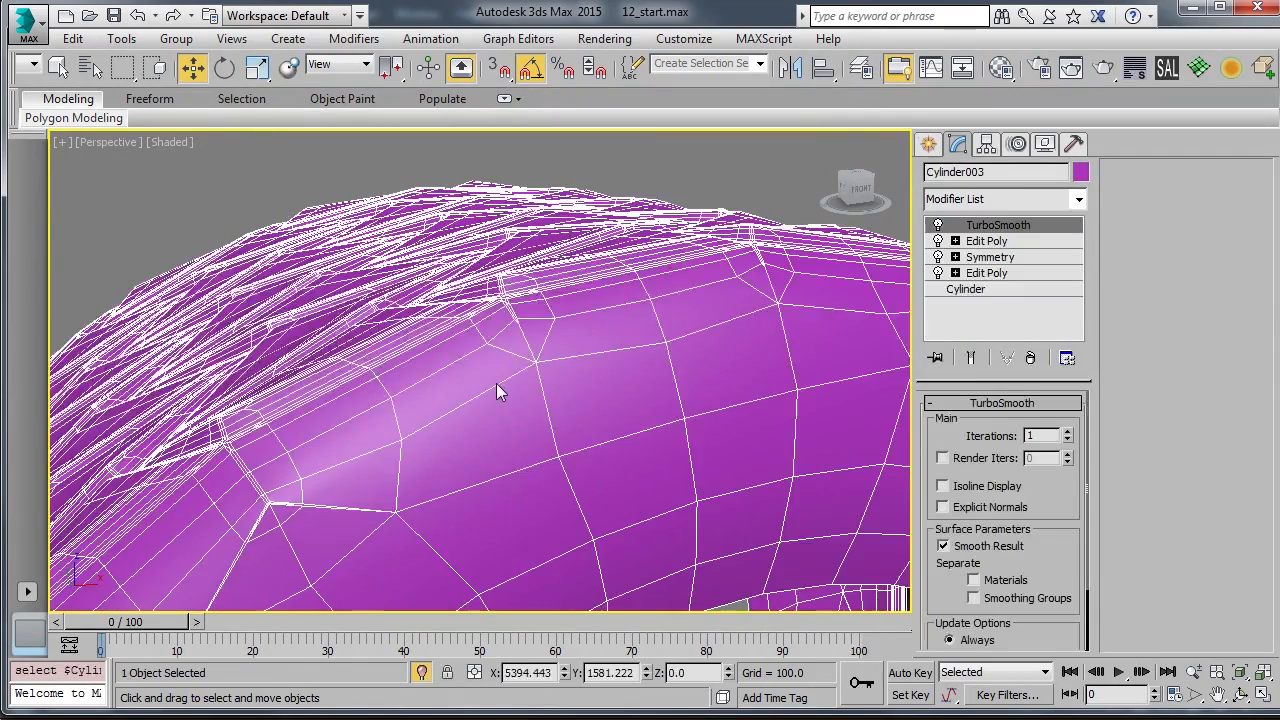
{"action": "middle_click_drag", "start_coordinate": [499, 378], "coordinate": [500, 414], "text": "alt"}
{"action": "middle_click_drag", "start_coordinate": [598, 352], "coordinate": [593, 381]}
{"action": "left_click", "coordinate": [779, 138]}
{"action": "left_click", "coordinate": [527, 379]}
{"action": "scroll", "coordinate": [655, 310], "scroll_direction": "down", "scroll_amount": 4}
Compare the shoulder's plain shaded surface with its wireframe by deselecting and reselecting the tyre
{"action": "left_click", "coordinate": [741, 201]}
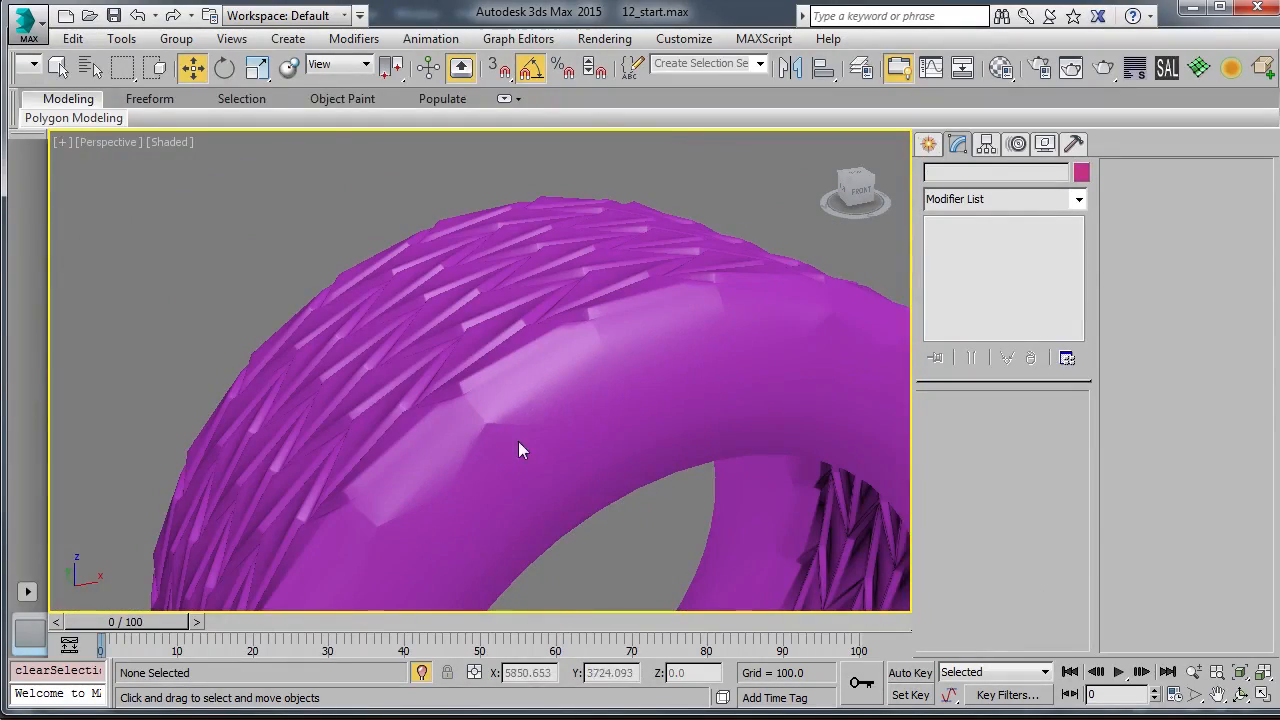
{"action": "scroll", "coordinate": [640, 340], "scroll_direction": "up", "scroll_amount": 3}
{"action": "left_click", "coordinate": [504, 394]}
{"action": "middle_click_drag", "start_coordinate": [454, 401], "coordinate": [499, 398], "text": "alt"}
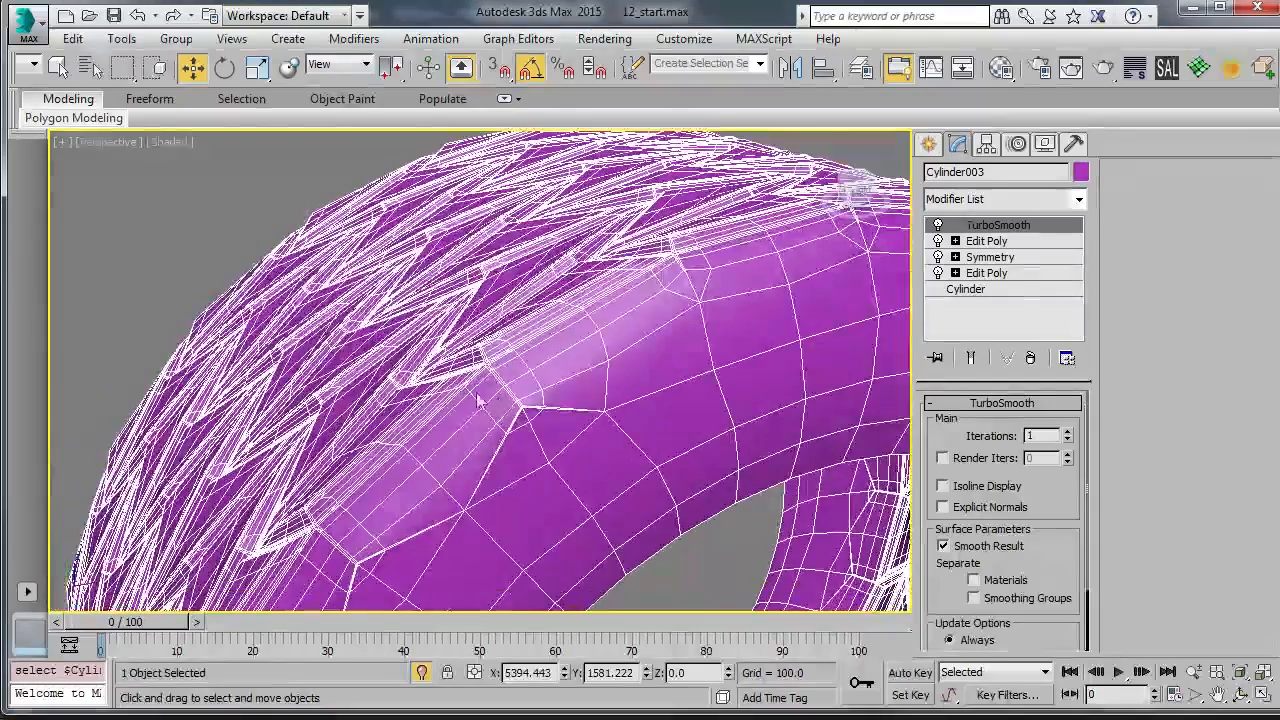
{"action": "left_click", "coordinate": [235, 225]}
{"action": "scroll", "coordinate": [415, 365], "scroll_direction": "down", "scroll_amount": 2}
{"action": "left_click", "coordinate": [509, 398]}
{"action": "left_click", "coordinate": [214, 234]}
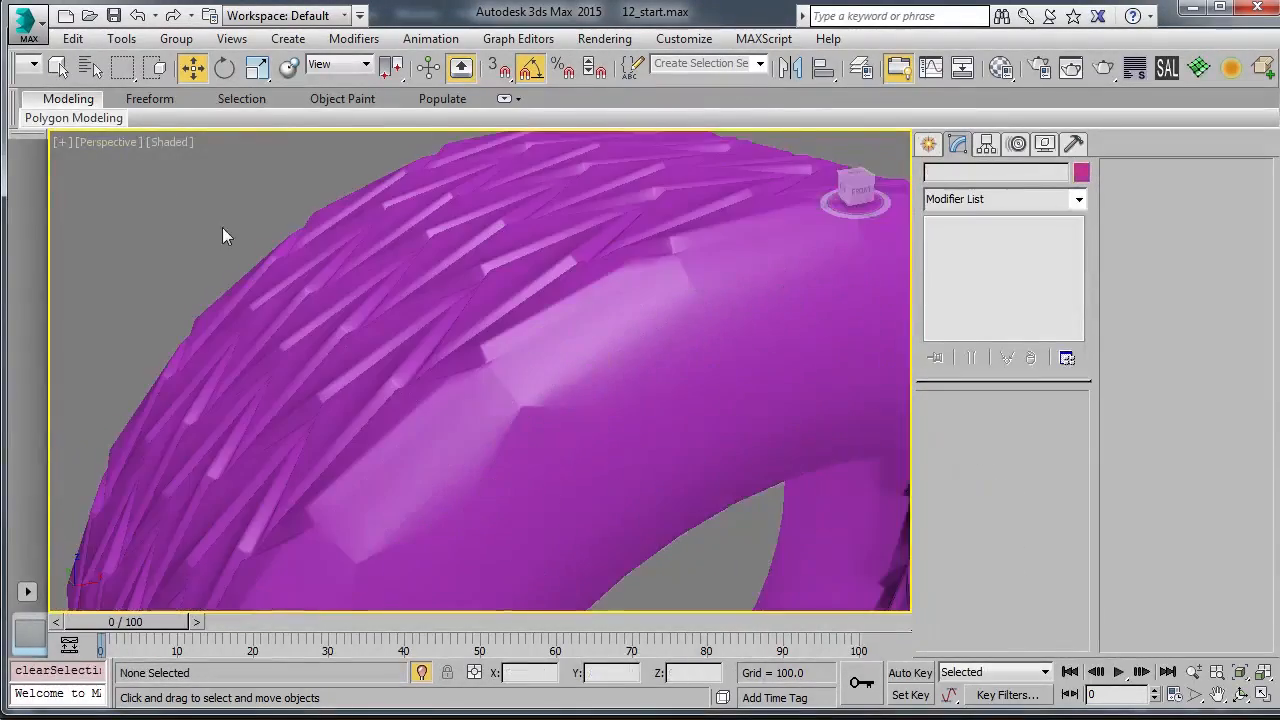
Reselect the tyre and examine its smoothed wireframe across the tread and shoulder
{"action": "middle_click_drag", "start_coordinate": [469, 376], "coordinate": [473, 390], "text": "alt"}
{"action": "left_click", "coordinate": [495, 382]}
{"action": "left_click", "coordinate": [164, 249]}
{"action": "left_click", "coordinate": [540, 366]}
{"action": "middle_click_drag", "start_coordinate": [540, 366], "coordinate": [595, 300], "text": "alt"}
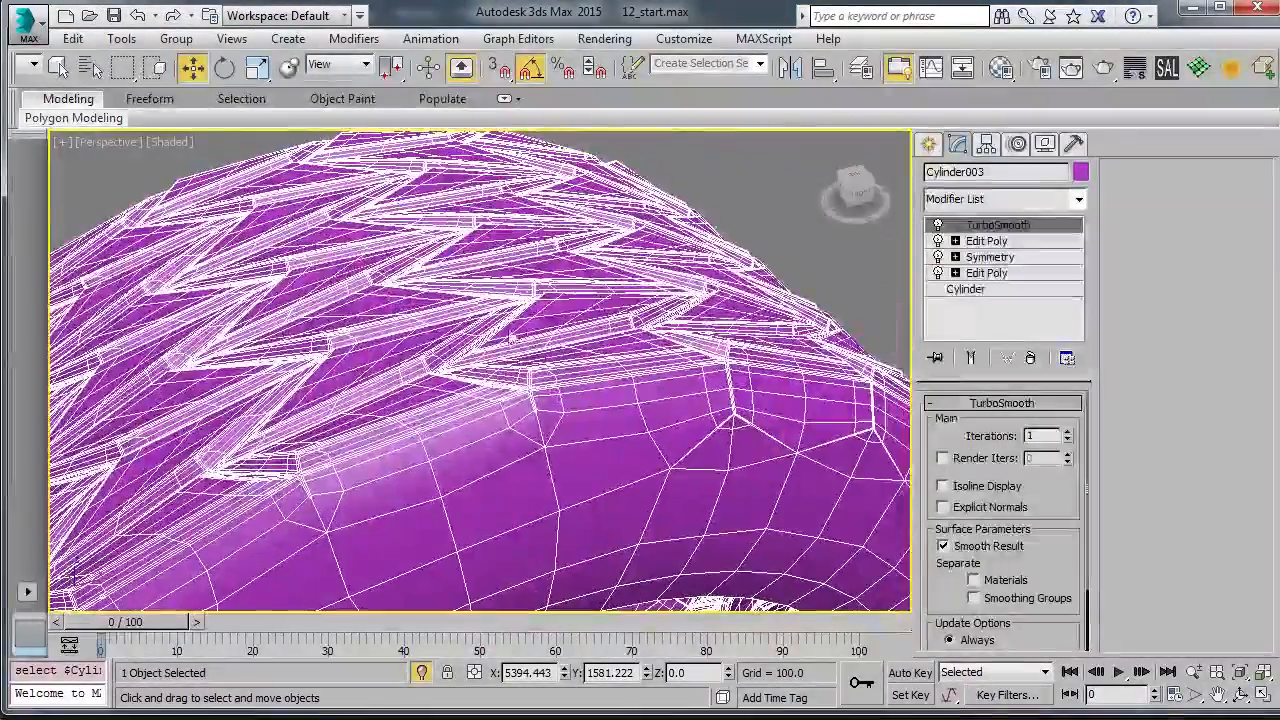
{"action": "scroll", "coordinate": [595, 300], "scroll_direction": "down", "scroll_amount": 5}
{"action": "left_click", "coordinate": [638, 233]}
{"action": "scroll", "coordinate": [451, 371], "scroll_direction": "down", "scroll_amount": 2}
{"action": "left_click", "coordinate": [481, 356]}
{"action": "scroll", "coordinate": [424, 266], "scroll_direction": "up", "scroll_amount": 4}
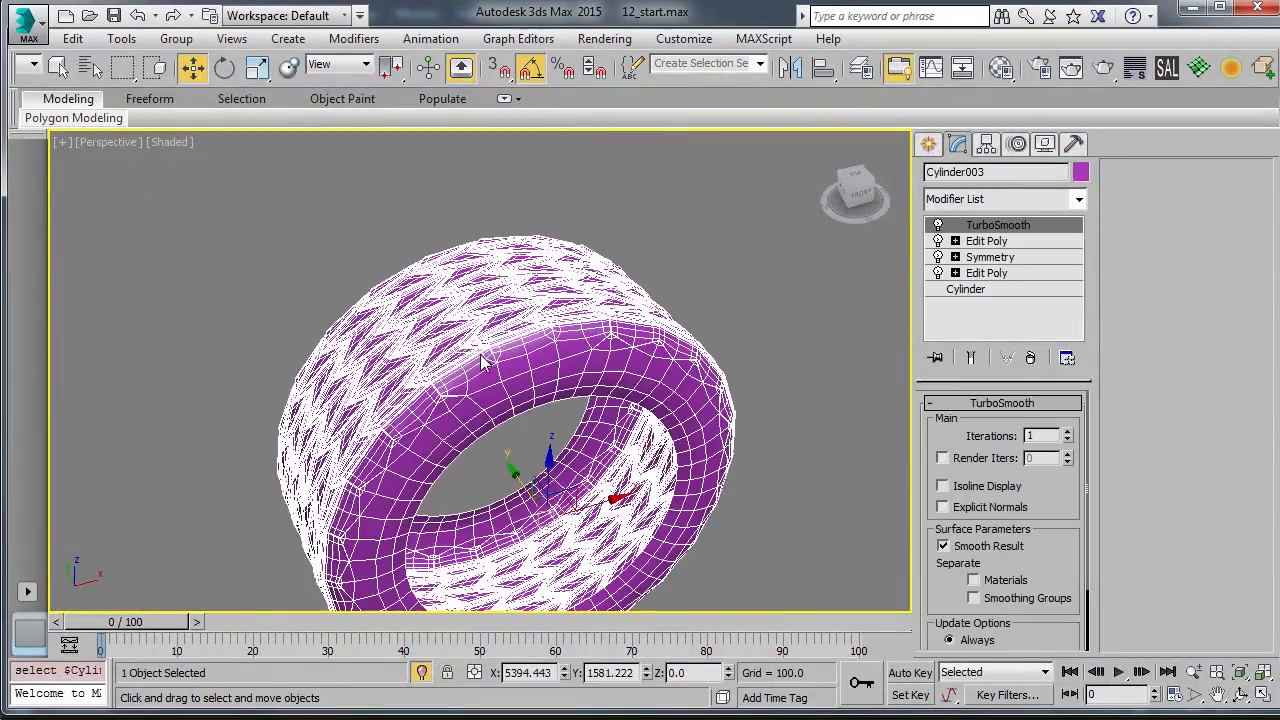
Deselect the tyre and inspect its plain shaded tread, shoulder and sidewall from several angles
{"action": "left_click", "coordinate": [218, 205]}
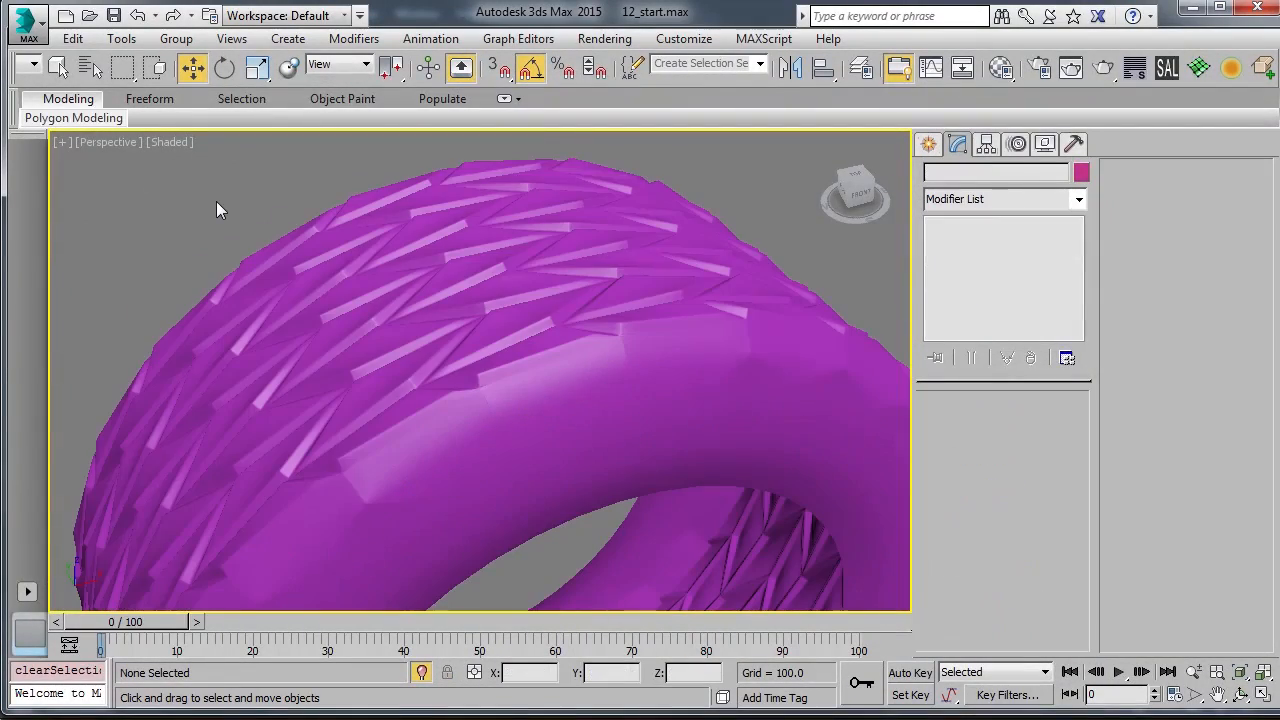
{"action": "middle_click_drag", "start_coordinate": [216, 201], "coordinate": [522, 436], "text": "alt"}
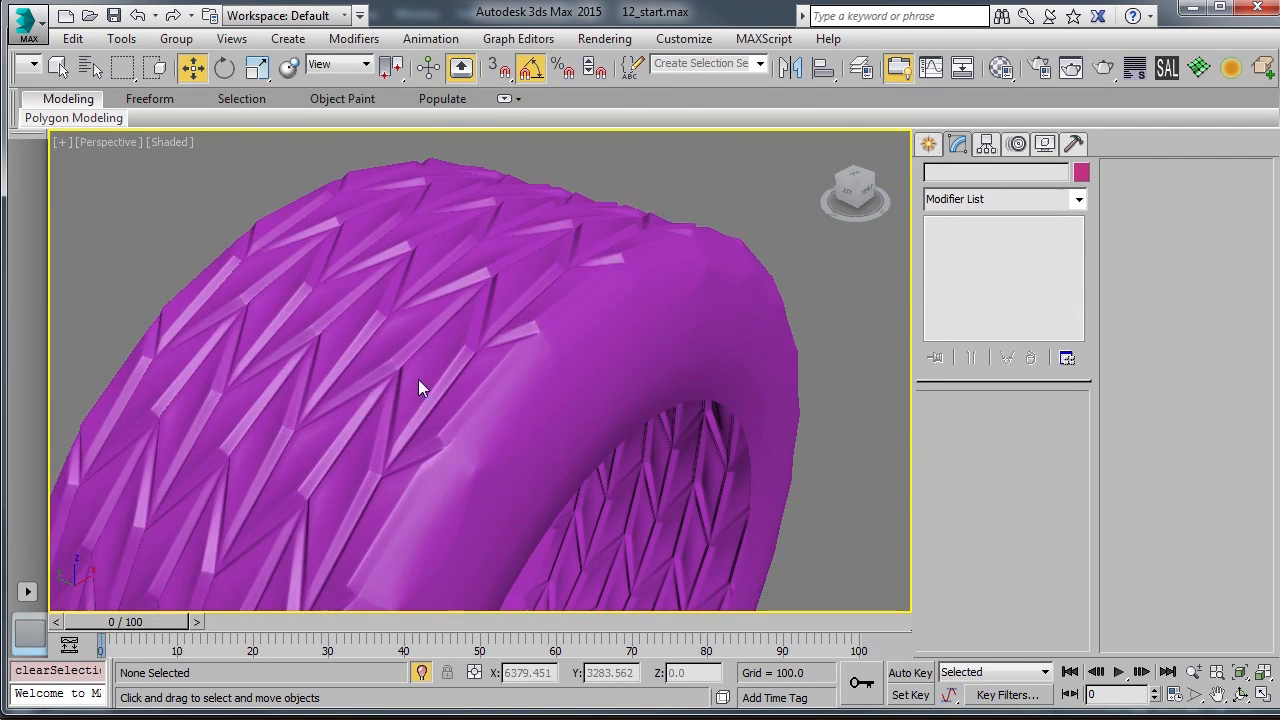
{"action": "middle_click_drag", "start_coordinate": [418, 379], "coordinate": [494, 335], "text": "alt"}
{"action": "scroll", "coordinate": [478, 390], "scroll_direction": "down", "scroll_amount": 3}
{"action": "middle_click_drag", "start_coordinate": [478, 390], "coordinate": [441, 394], "text": "alt"}
{"action": "middle_click_drag", "start_coordinate": [441, 394], "coordinate": [481, 305]}
{"action": "scroll", "coordinate": [500, 431], "scroll_direction": "down", "scroll_amount": 4}
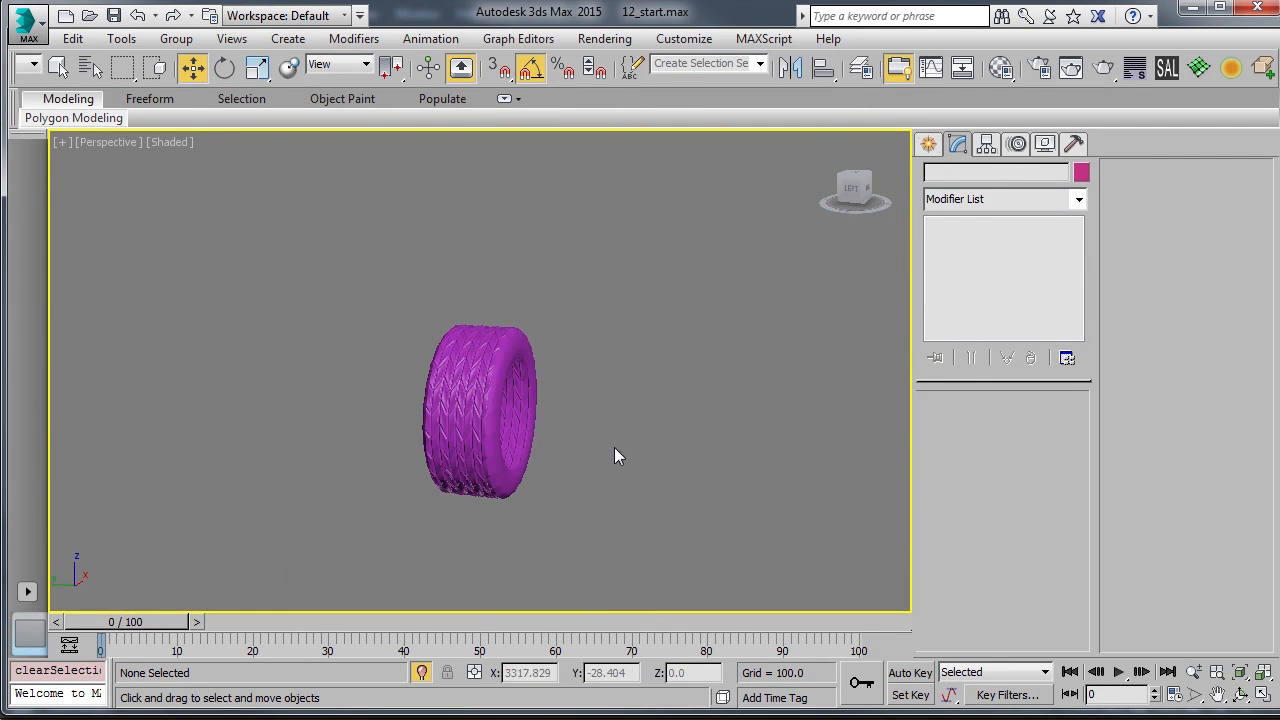
Exit isolation of the tyre and bring the whole scene with the other objects and reference images into view
{"action": "left_click", "coordinate": [422, 673]}
{"action": "middle_click_drag", "start_coordinate": [488, 450], "coordinate": [484, 415], "text": "alt"}
{"action": "left_click", "coordinate": [404, 271]}
{"action": "middle_click_drag", "start_coordinate": [404, 275], "coordinate": [404, 398], "text": "alt"}
{"action": "scroll", "coordinate": [440, 370], "scroll_direction": "up", "scroll_amount": 4}
{"action": "left_click", "coordinate": [671, 321]}
{"action": "scroll", "coordinate": [590, 377], "scroll_direction": "down", "scroll_amount": 6}
{"action": "middle_click_drag", "start_coordinate": [555, 391], "coordinate": [555, 424]}
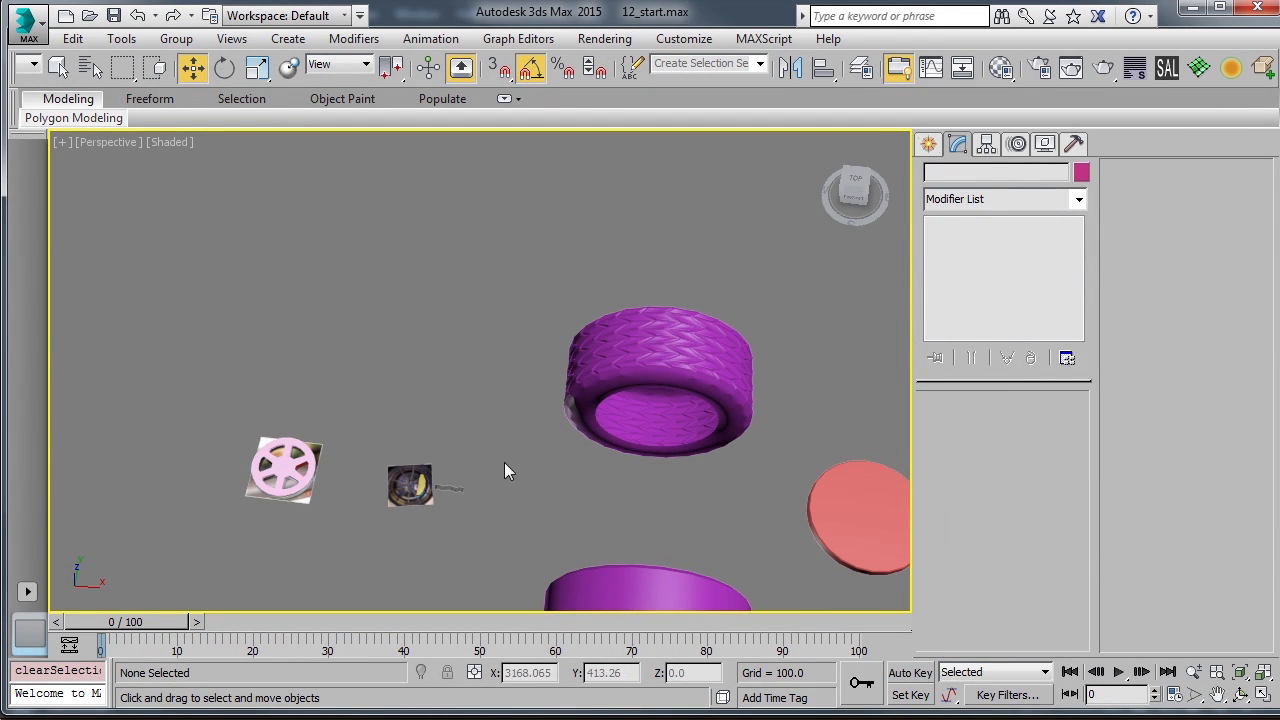
Select the tiled_tire strip beside the reference images, isolate it and frame it in the perspective view
{"action": "left_click_drag", "start_coordinate": [494, 489], "coordinate": [430, 512]}
{"action": "middle_click_drag", "start_coordinate": [433, 506], "coordinate": [449, 485]}
{"action": "scroll", "coordinate": [460, 484], "scroll_direction": "up", "scroll_amount": 5}
{"action": "left_click", "coordinate": [520, 508]}
{"action": "left_click_drag", "start_coordinate": [555, 391], "coordinate": [436, 513]}
{"action": "key", "text": "z"}
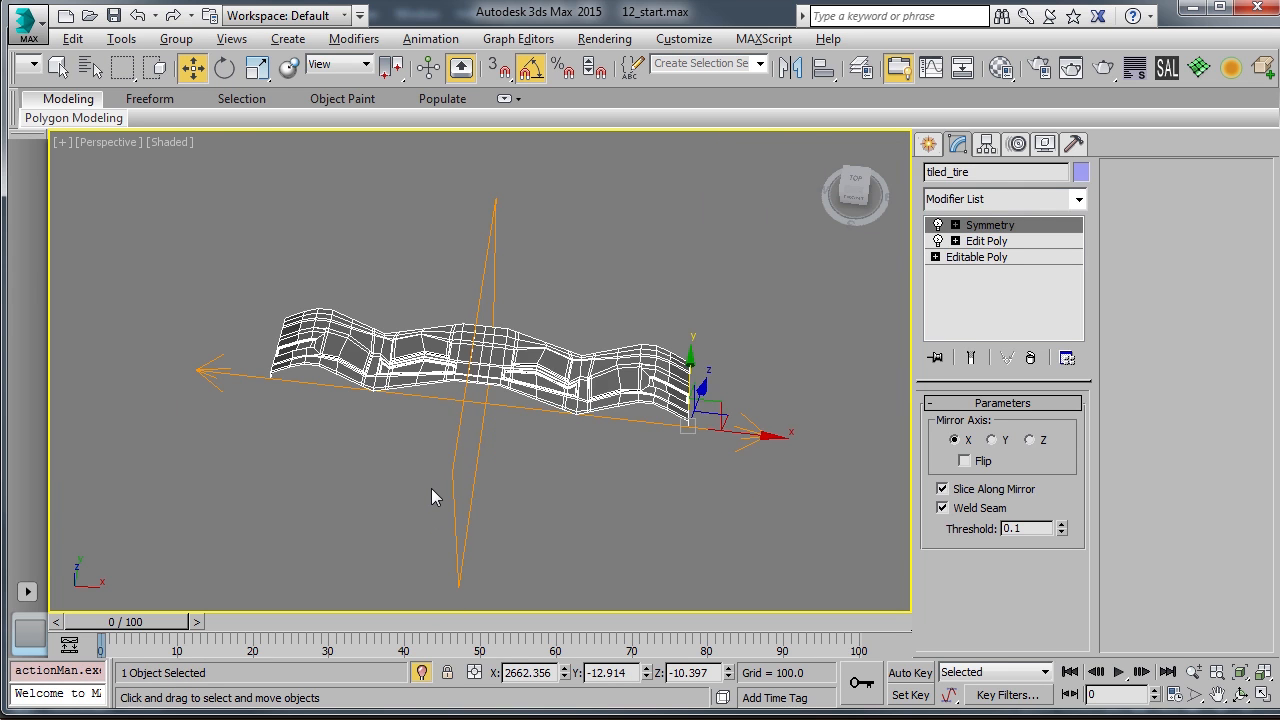
Inspect the tiled_tire strip from the top in shaded and wireframe display
{"action": "key", "text": "t"}
{"action": "left_click", "coordinate": [425, 458]}
{"action": "scroll", "coordinate": [440, 330], "scroll_direction": "up", "scroll_amount": 4}
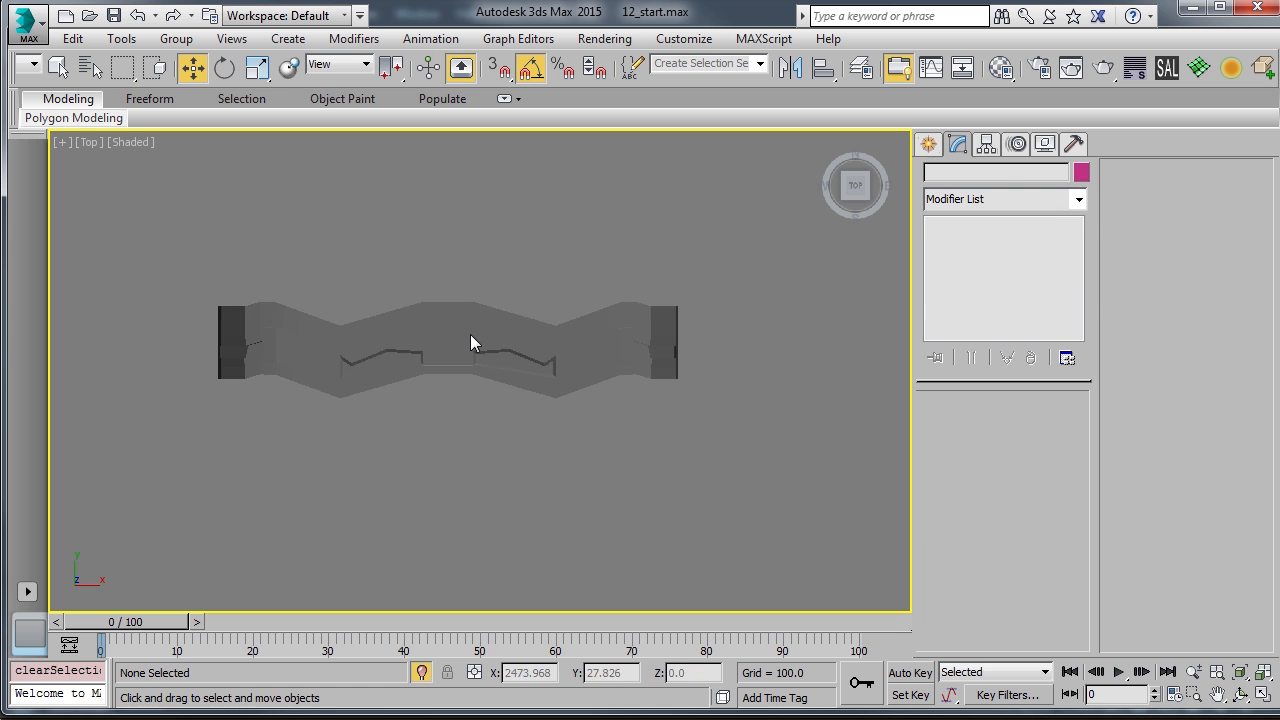
{"action": "left_click", "coordinate": [473, 341]}
{"action": "key", "text": "F3"}
{"action": "scroll", "coordinate": [460, 356], "scroll_direction": "up", "scroll_amount": 2}
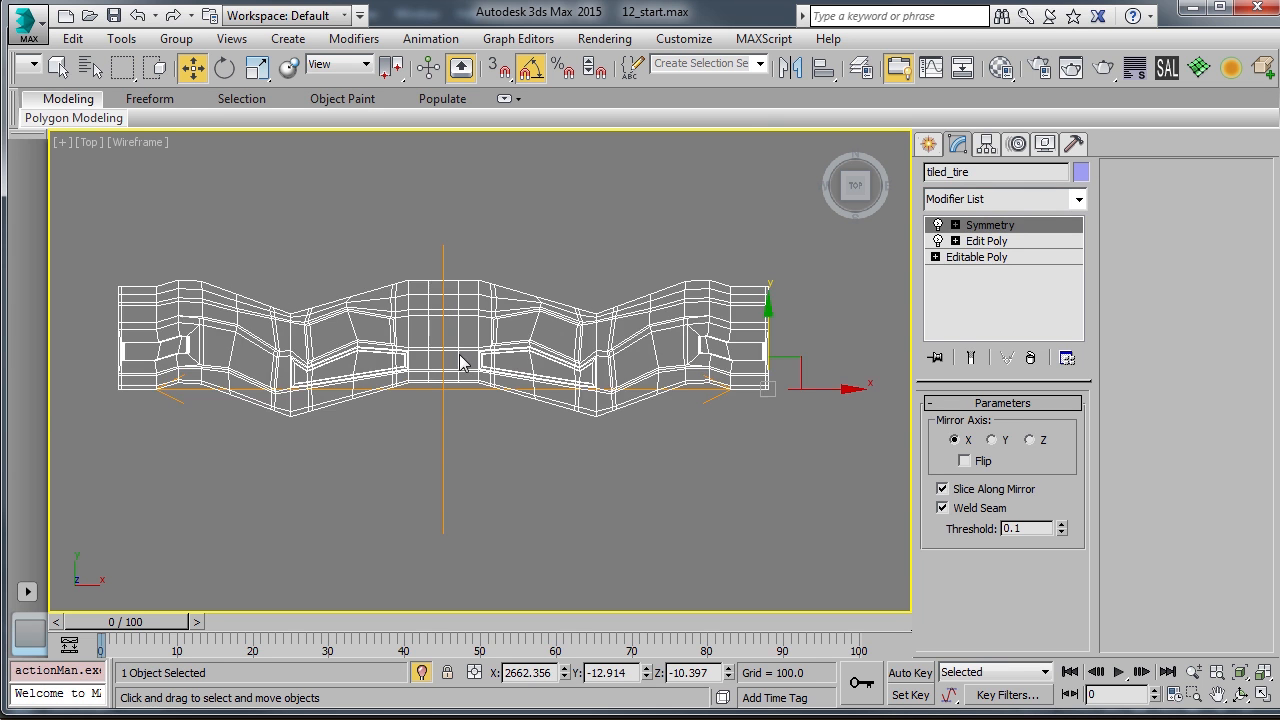
Return the strip to shaded display and examine its grooves and edge loops with and without selection
{"action": "key", "text": "F3"}
{"action": "left_click", "coordinate": [483, 270]}
{"action": "left_click", "coordinate": [457, 341]}
{"action": "mouse_move", "coordinate": [493, 327]}
{"action": "middle_mouse_down"}
{"action": "mouse_move", "coordinate": [407, 358]}
{"action": "mouse_move", "coordinate": [508, 316]}
{"action": "mouse_move", "coordinate": [517, 370]}
{"action": "mouse_move", "coordinate": [411, 305]}
{"action": "mouse_move", "coordinate": [478, 318]}
{"action": "middle_mouse_up"}
{"action": "left_click", "coordinate": [986, 241]}
{"action": "key", "text": "ctrl+d"}
{"action": "scroll", "coordinate": [529, 366], "scroll_direction": "up", "scroll_amount": 3}
{"action": "left_click", "coordinate": [529, 366]}
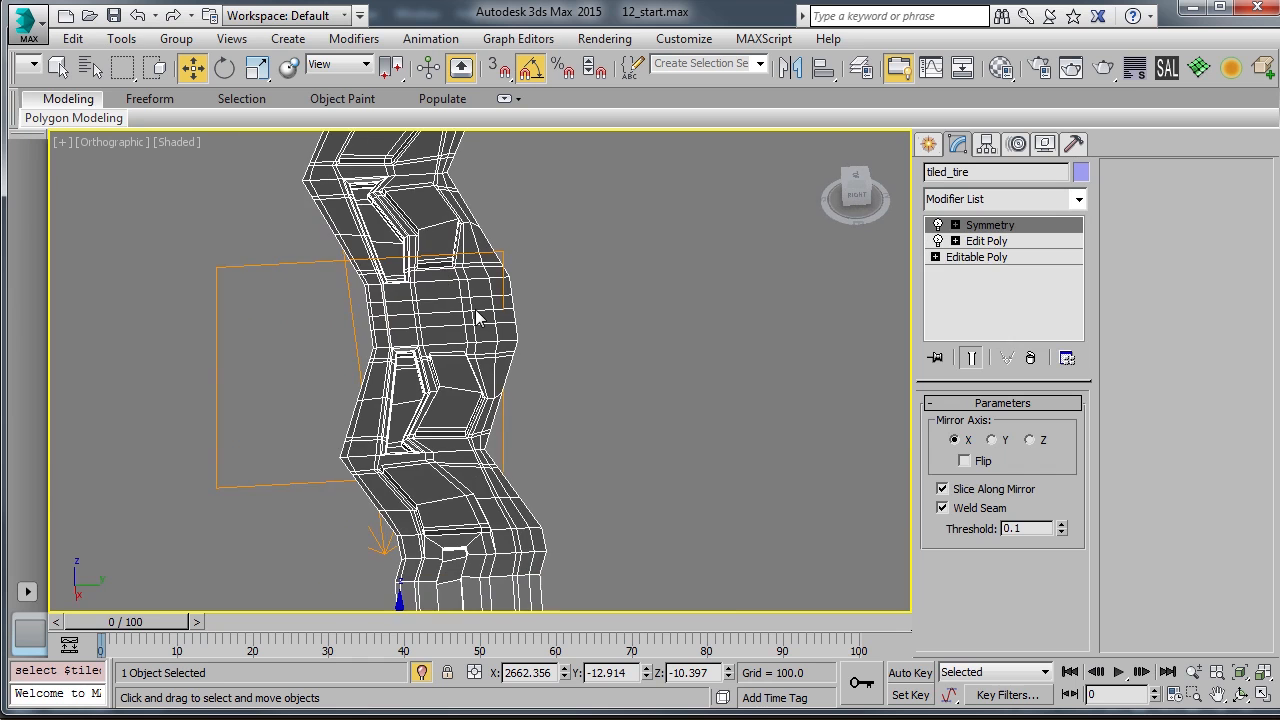
Examine the strip's groove geometry up close in the perspective view
{"action": "key", "text": "p"}
{"action": "key", "text": "ctrl+d"}
{"action": "scroll", "coordinate": [549, 395], "scroll_direction": "up", "scroll_amount": 4}
{"action": "left_click", "coordinate": [548, 390]}
{"action": "mouse_move", "coordinate": [567, 394]}
{"action": "middle_mouse_down", "text": "alt"}
{"action": "mouse_move", "coordinate": [585, 408]}
{"action": "mouse_move", "coordinate": [568, 424]}
{"action": "mouse_move", "coordinate": [562, 415]}
{"action": "mouse_move", "coordinate": [580, 466]}
{"action": "mouse_move", "coordinate": [550, 391]}
{"action": "middle_mouse_up", "text": "alt"}
{"action": "left_click", "coordinate": [767, 386]}
{"action": "left_click", "coordinate": [586, 404]}
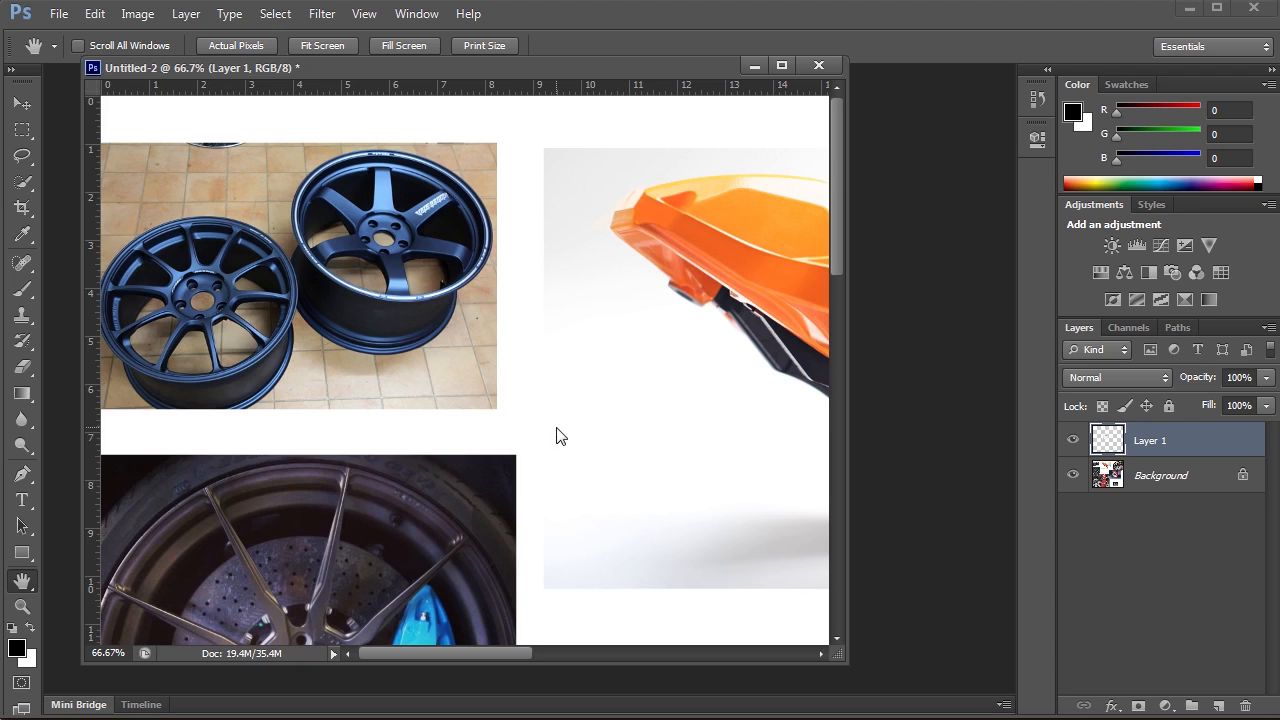
Examine the black-and-white tread pattern drawing in the Photoshop reference sheet and return to 3ds Max
{"action": "left_click_drag", "start_coordinate": [557, 428], "coordinate": [545, 200]}
{"action": "left_click_drag", "start_coordinate": [580, 160], "coordinate": [508, 388]}
{"action": "left_click_drag", "start_coordinate": [440, 490], "coordinate": [527, 287]}
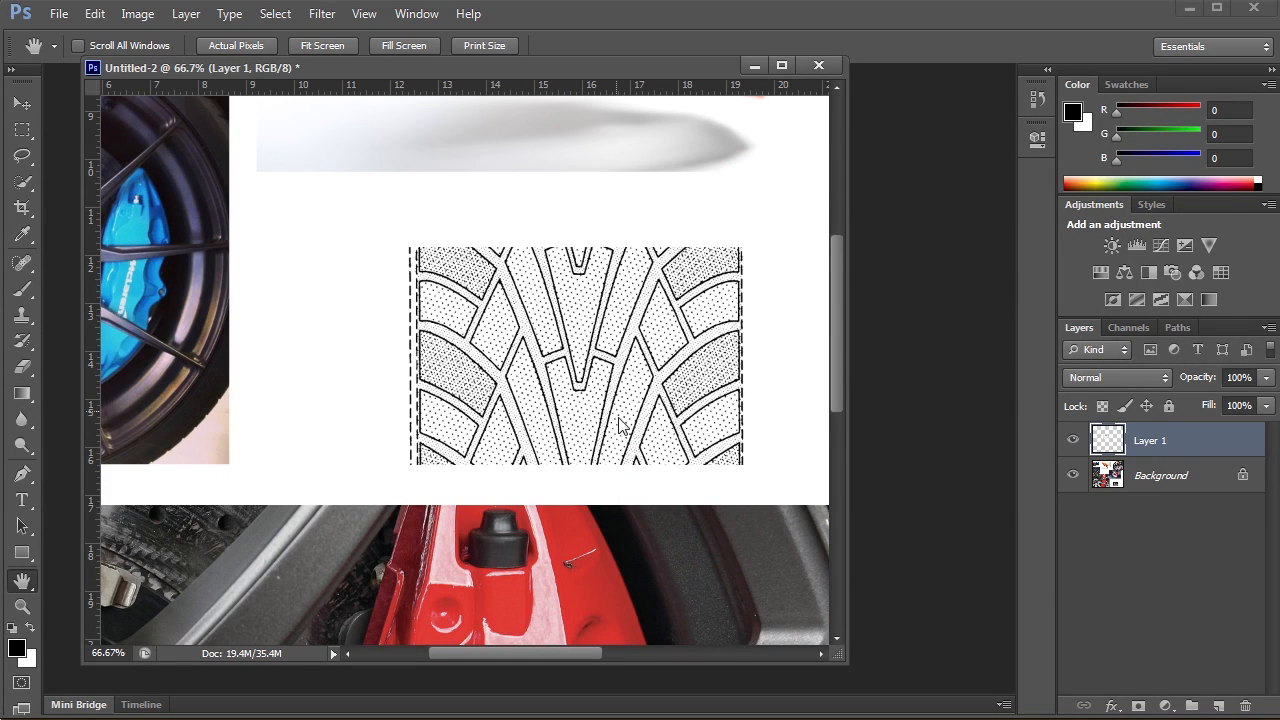
{"action": "left_click", "coordinate": [1190, 18]}
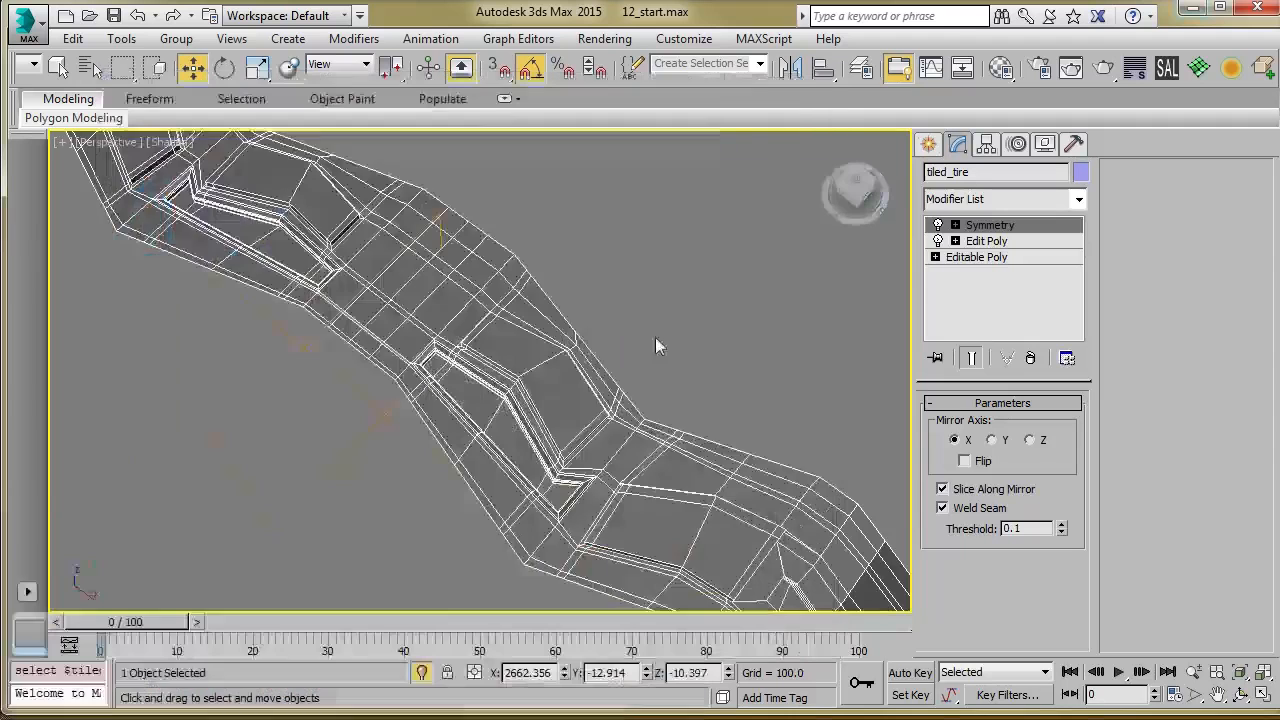
Show the tiled_tire strip in the top view, select it and turn on vertex snapping
{"action": "scroll", "coordinate": [690, 332], "scroll_direction": "down", "scroll_amount": 5}
{"action": "middle_click_drag", "start_coordinate": [656, 328], "coordinate": [630, 335]}
{"action": "scroll", "coordinate": [630, 340], "scroll_direction": "up", "scroll_amount": 5}
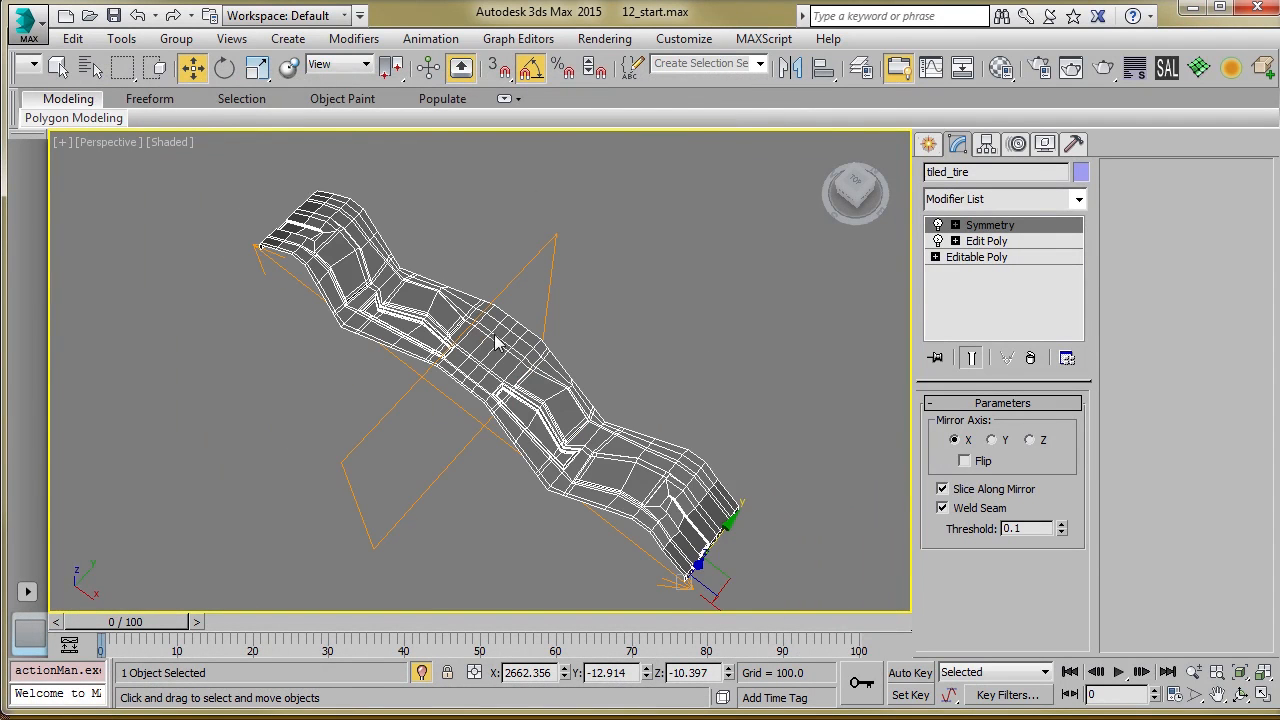
{"action": "scroll", "coordinate": [590, 341], "scroll_direction": "down", "scroll_amount": 2}
{"action": "key", "text": "t"}
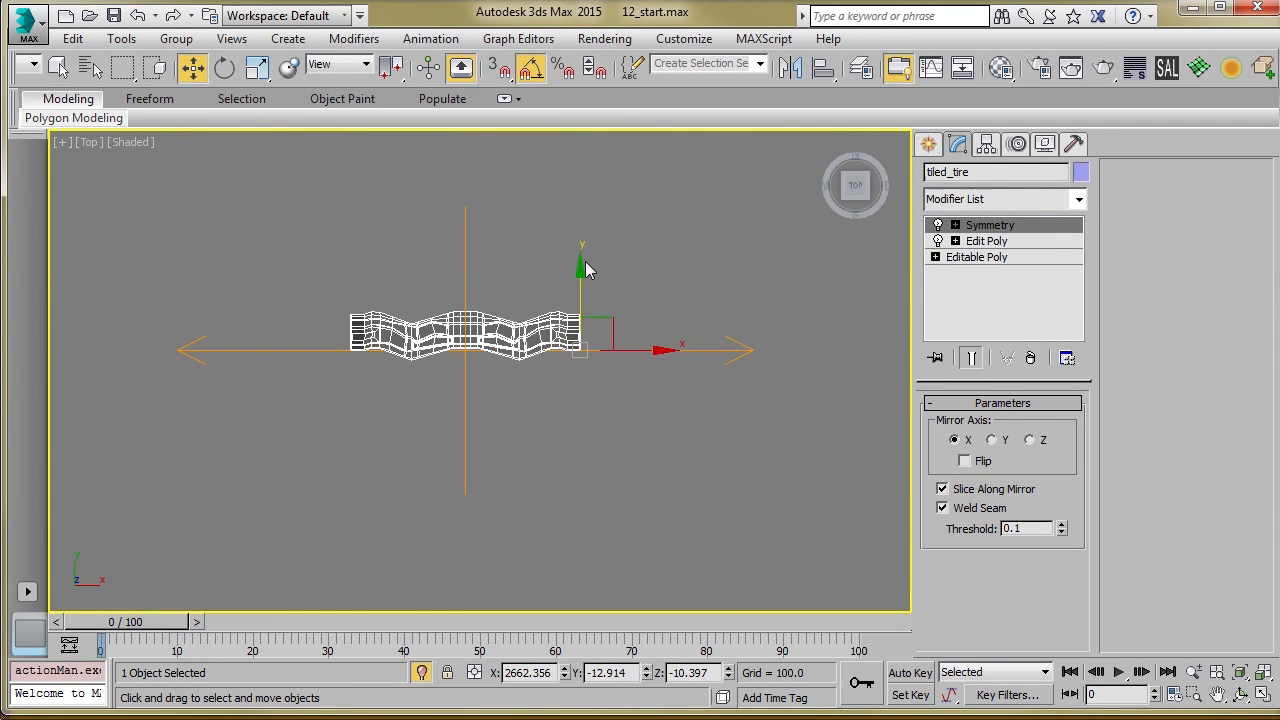
{"action": "left_click", "coordinate": [645, 314]}
{"action": "left_click", "coordinate": [489, 338]}
{"action": "scroll", "coordinate": [660, 312], "scroll_direction": "up", "scroll_amount": 2}
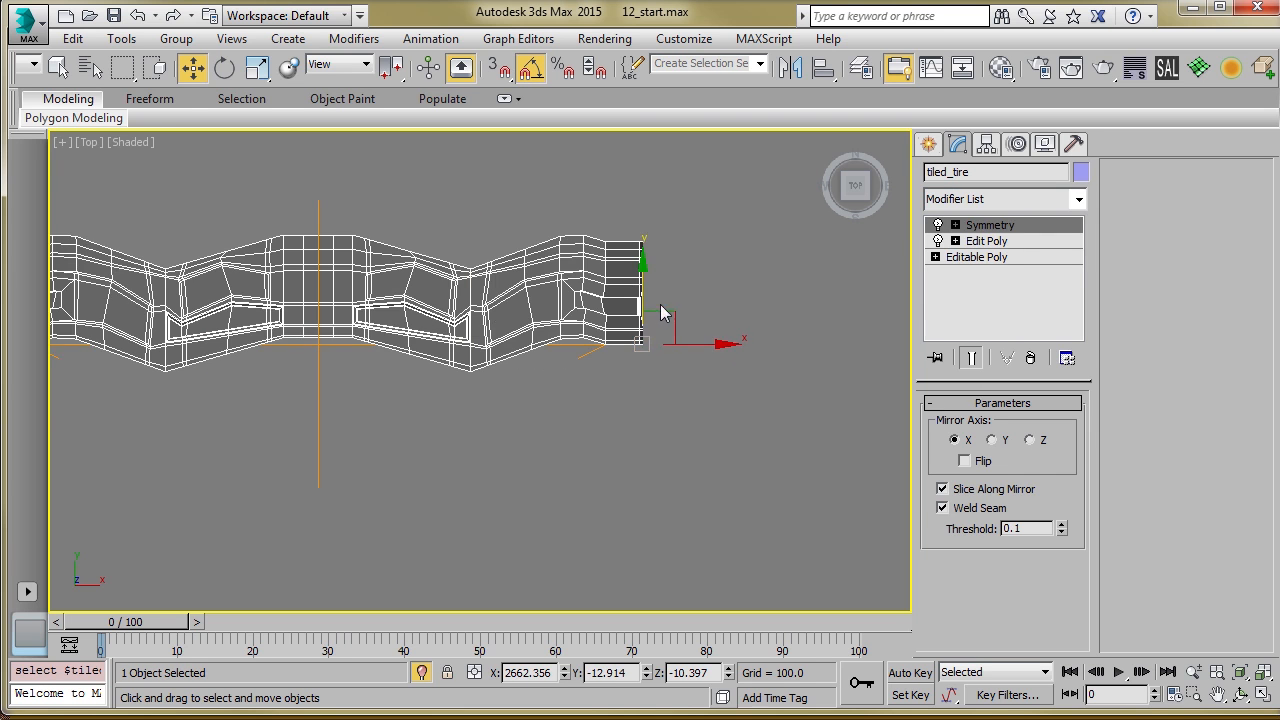
{"action": "key", "text": "s"}
{"action": "middle_click_drag", "start_coordinate": [624, 350], "coordinate": [634, 426]}
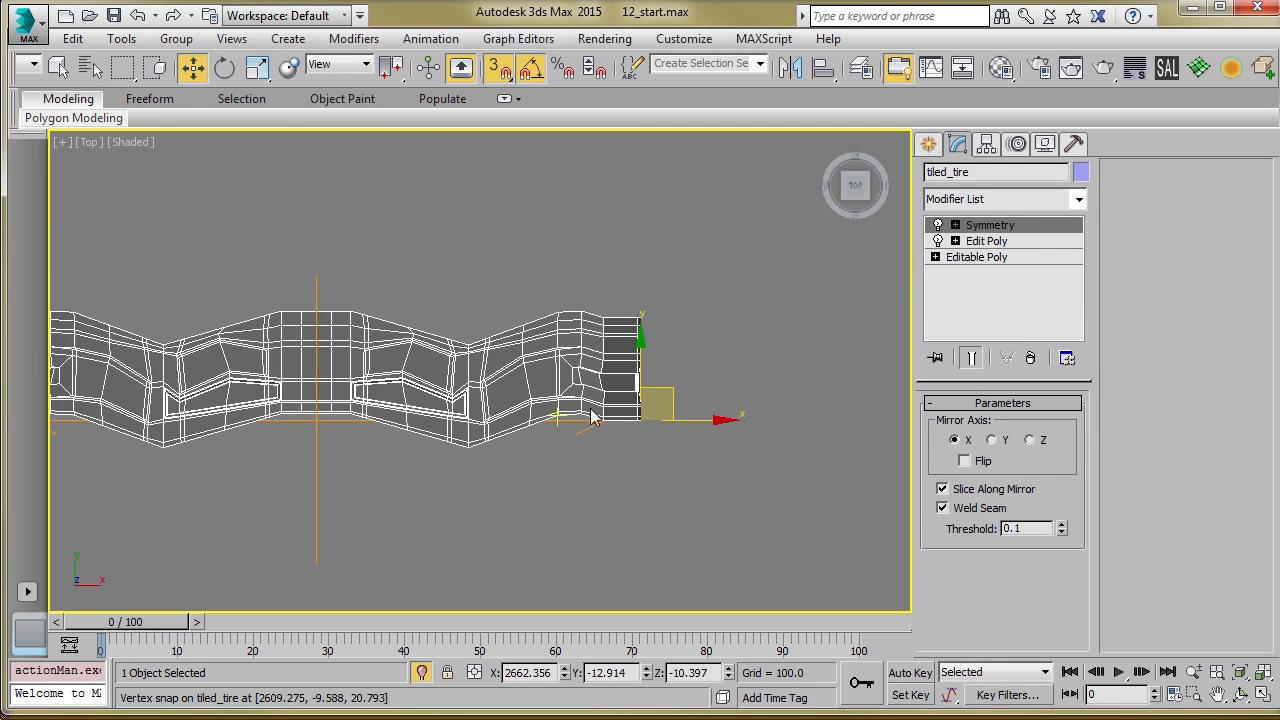
Clone the strip along Y with its edge snapped to the original's, as 100 copies of type Copy
{"action": "mouse_move", "coordinate": [643, 428]}
{"action": "left_mouse_down", "text": "shift"}
{"action": "mouse_move", "coordinate": [643, 303]}
{"action": "mouse_move", "coordinate": [652, 313]}
{"action": "left_mouse_up", "text": "shift"}
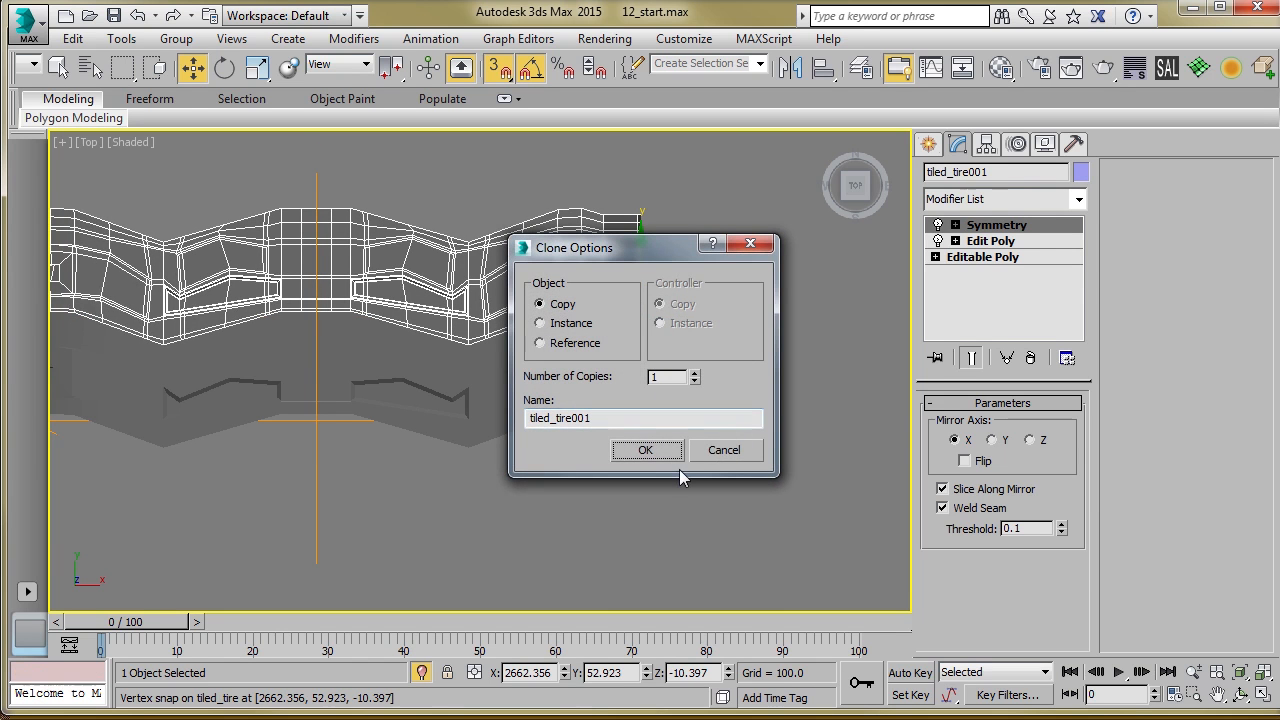
{"action": "left_click", "coordinate": [655, 377]}
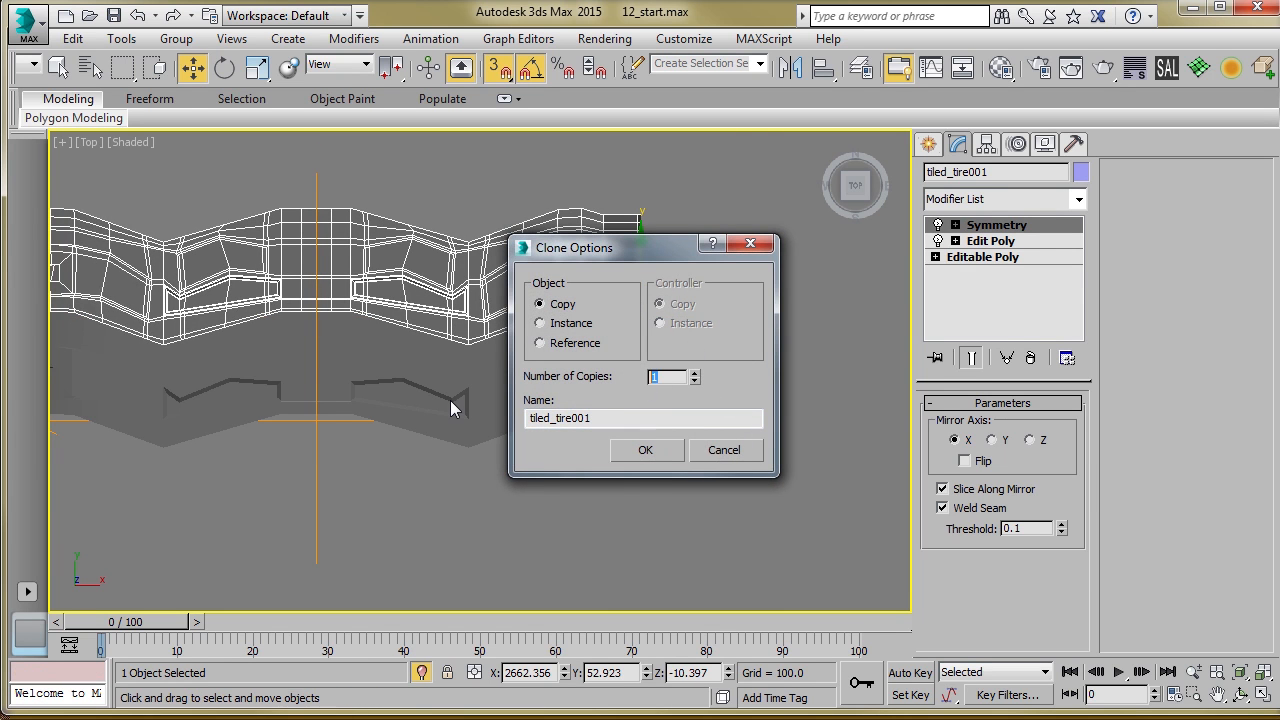
{"action": "left_click", "coordinate": [645, 449]}
Inspect the long row of cloned tread strips in the perspective view from end to end
{"action": "middle_click_drag", "start_coordinate": [602, 437], "coordinate": [765, 110], "text": "alt"}
{"action": "key", "text": "p"}
{"action": "key", "text": "z"}
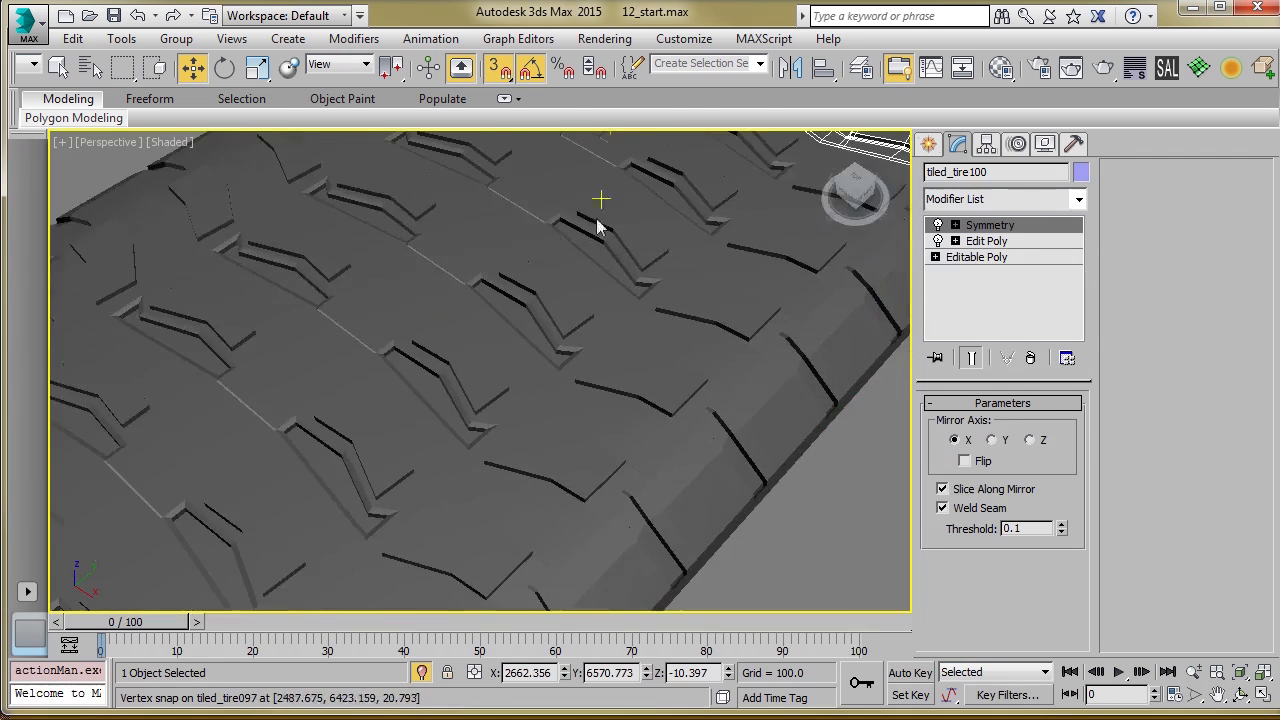
{"action": "scroll", "coordinate": [530, 292], "scroll_direction": "down", "scroll_amount": 4}
{"action": "scroll", "coordinate": [493, 330], "scroll_direction": "down", "scroll_amount": 3}
{"action": "middle_click_drag", "start_coordinate": [493, 333], "coordinate": [589, 250]}
{"action": "scroll", "coordinate": [480, 275], "scroll_direction": "down", "scroll_amount": 3}
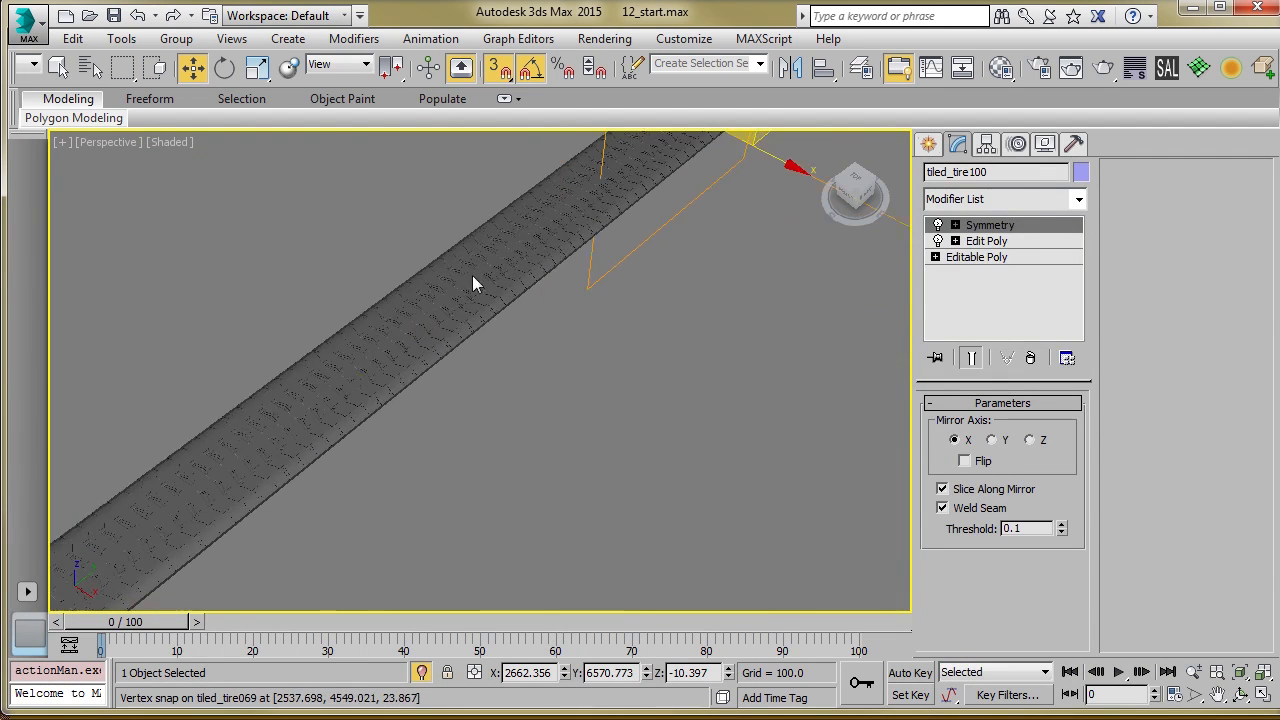
{"action": "middle_click_drag", "start_coordinate": [472, 275], "coordinate": [709, 221]}
{"action": "scroll", "coordinate": [480, 334], "scroll_direction": "down", "scroll_amount": 5}
{"action": "scroll", "coordinate": [449, 360], "scroll_direction": "up", "scroll_amount": 4}
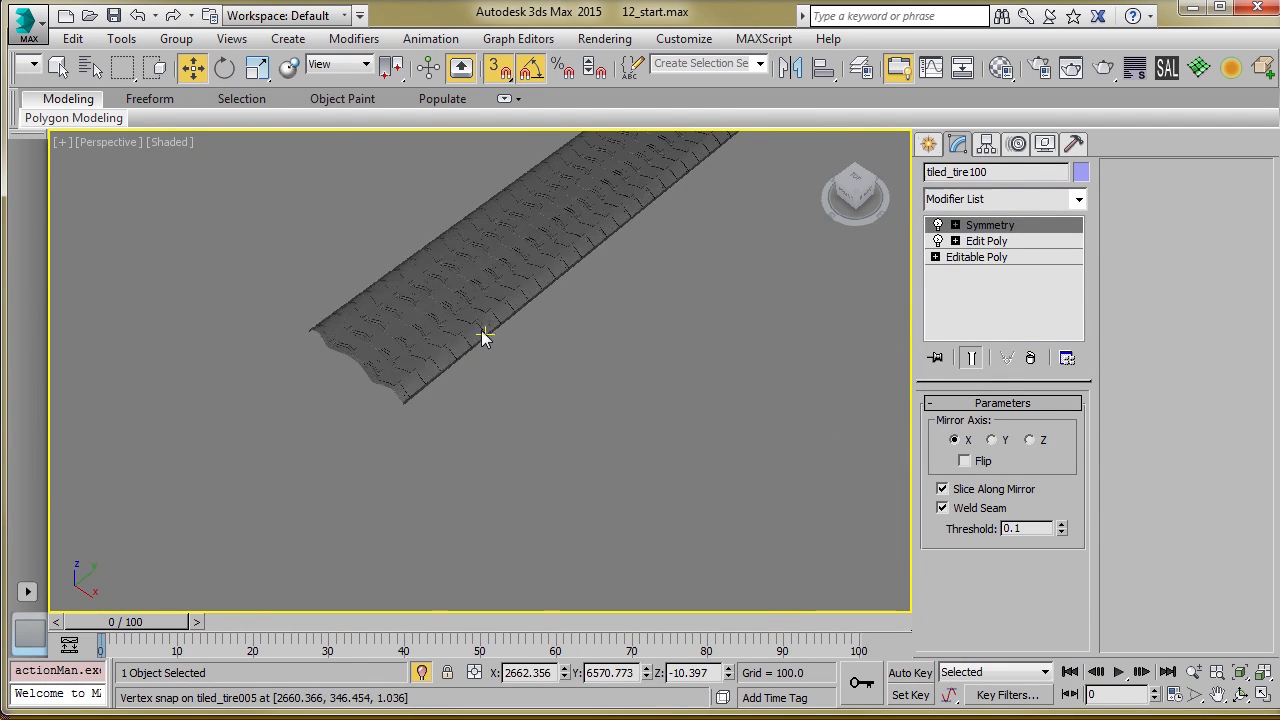
Select the original strip, add an Edit Poly modifier and attach all the cloned strips to it
{"action": "left_click", "coordinate": [371, 385]}
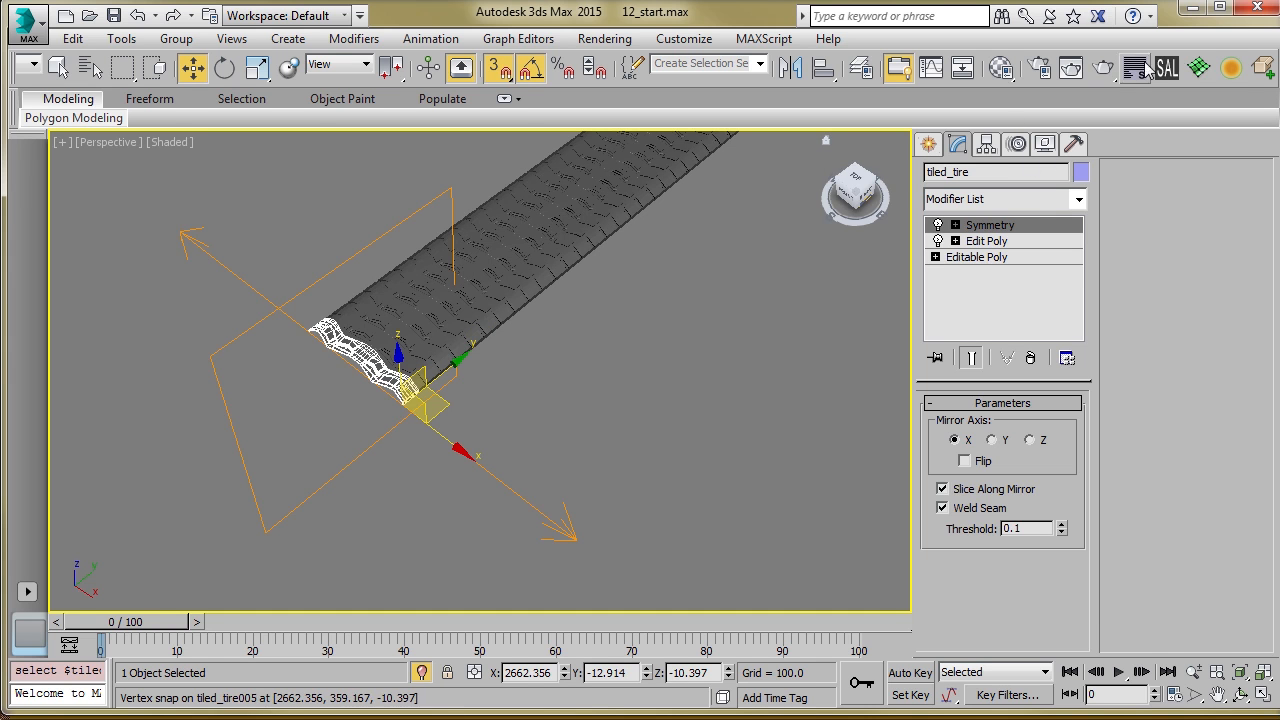
{"action": "left_click", "coordinate": [1190, 67]}
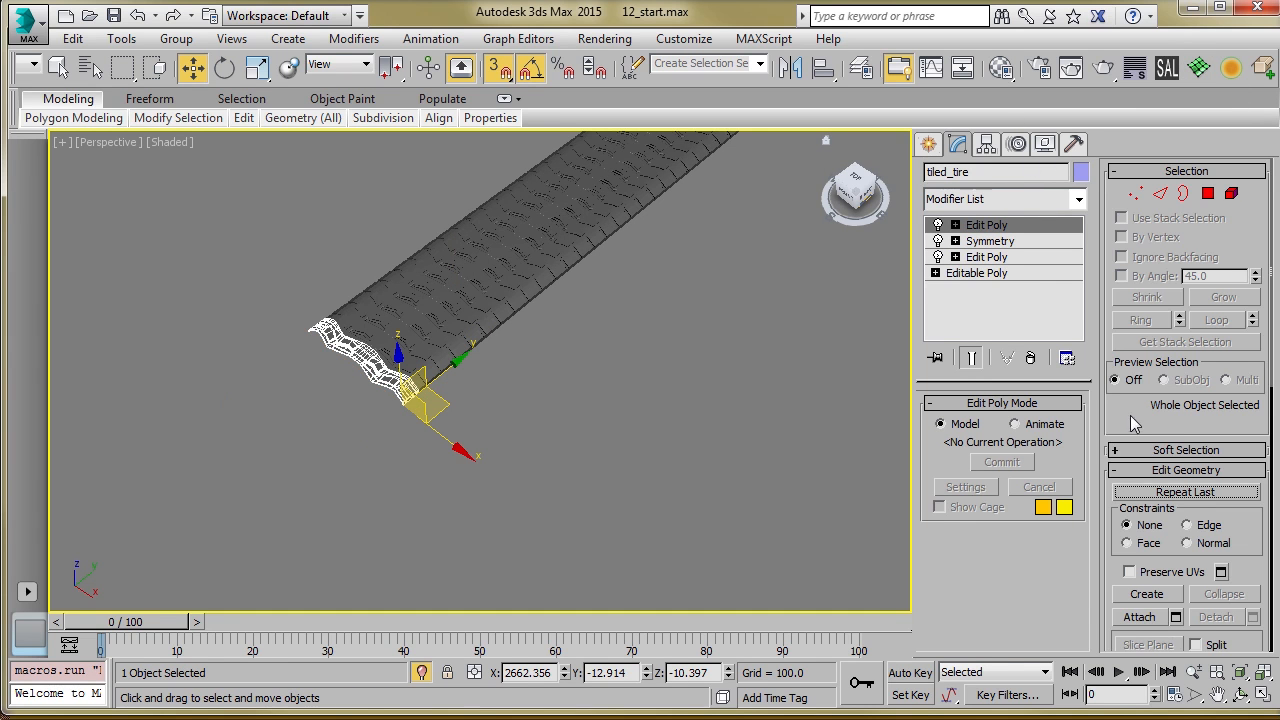
{"action": "scroll", "coordinate": [1133, 424], "scroll_direction": "down", "scroll_amount": 3}
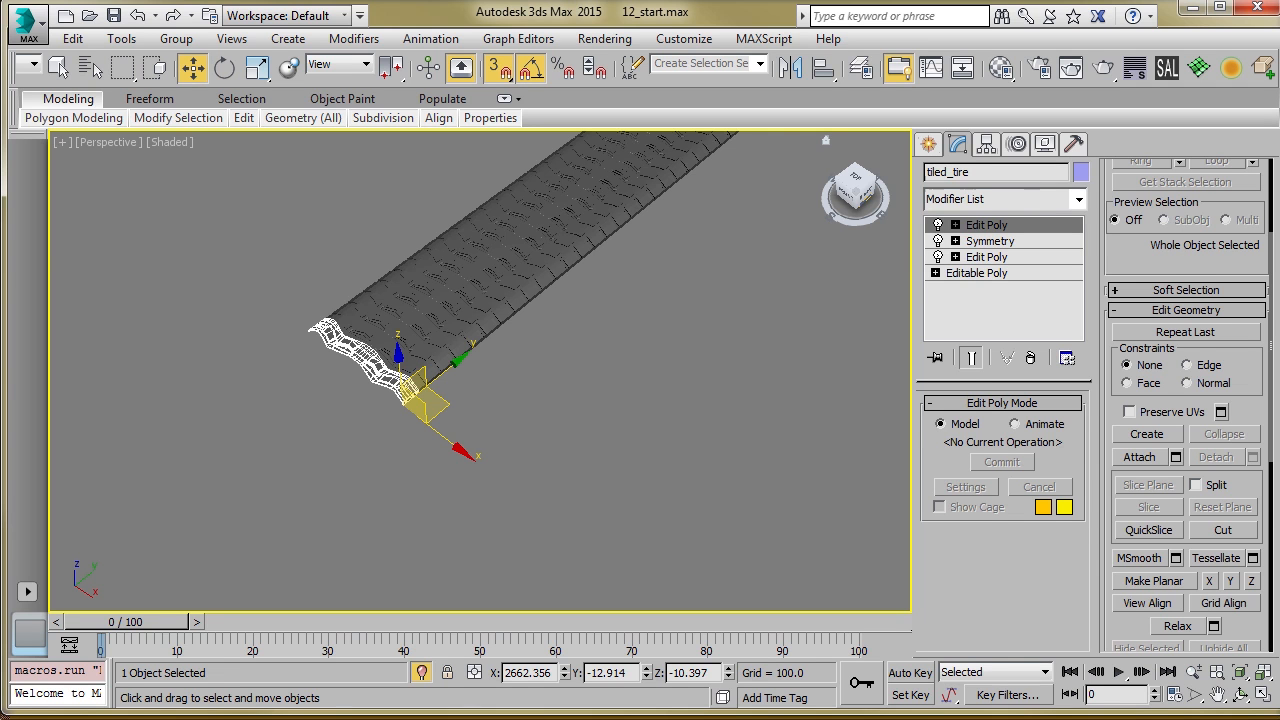
{"action": "scroll", "coordinate": [684, 302], "scroll_direction": "down", "scroll_amount": 3}
{"action": "middle_click_drag", "start_coordinate": [595, 294], "coordinate": [386, 395]}
{"action": "scroll", "coordinate": [499, 314], "scroll_direction": "down", "scroll_amount": 3}
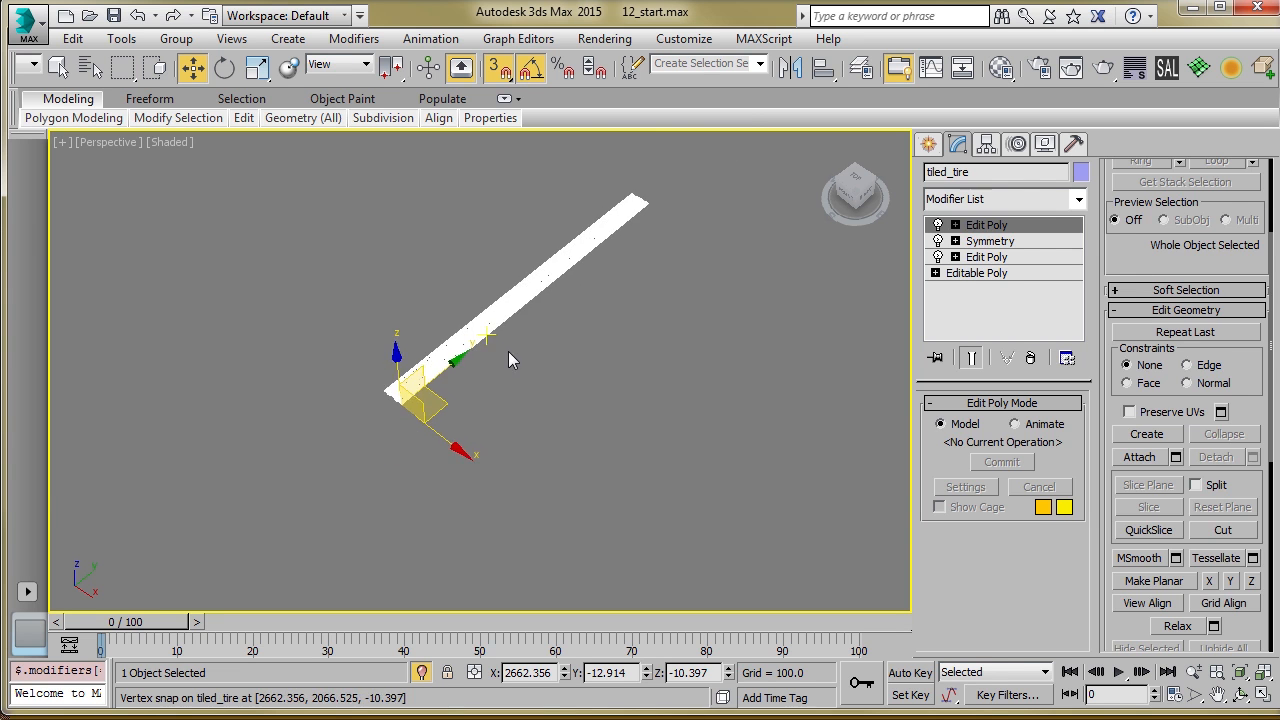
Weld all vertices of the attached tread with a threshold of 0.1 and leave vertex mode
{"action": "key", "text": "1"}
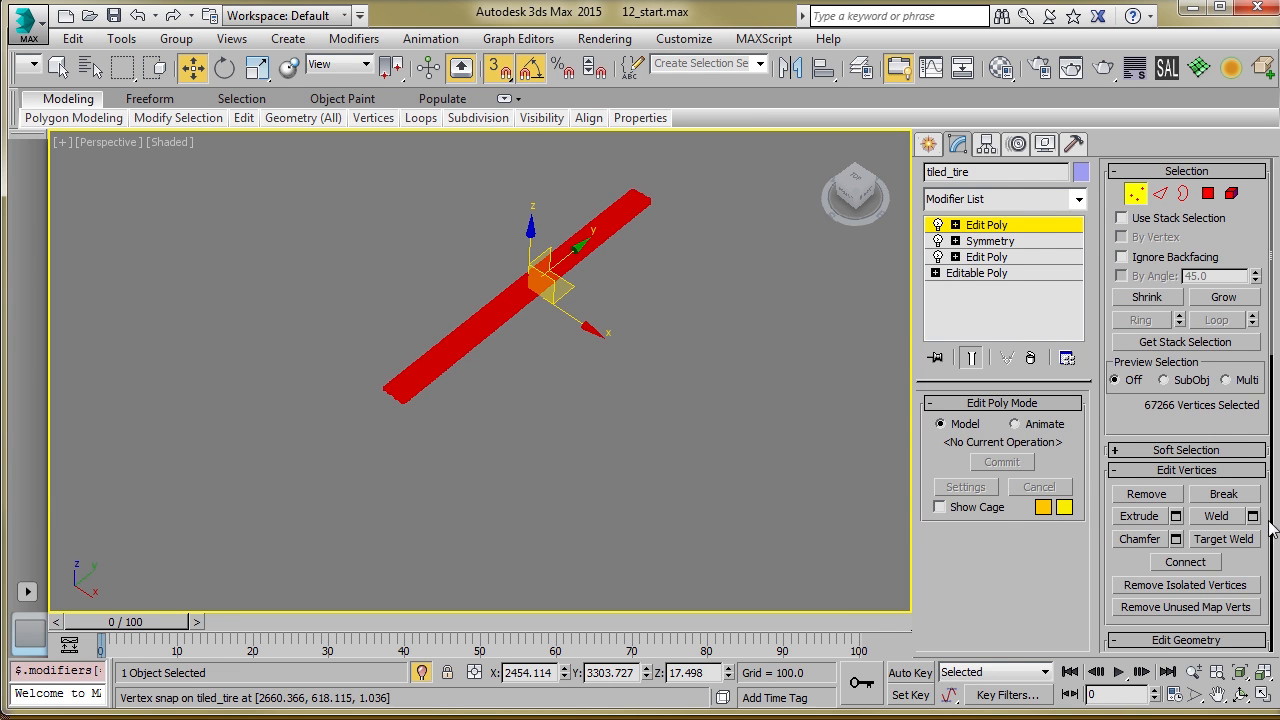
{"action": "left_click", "coordinate": [1253, 516]}
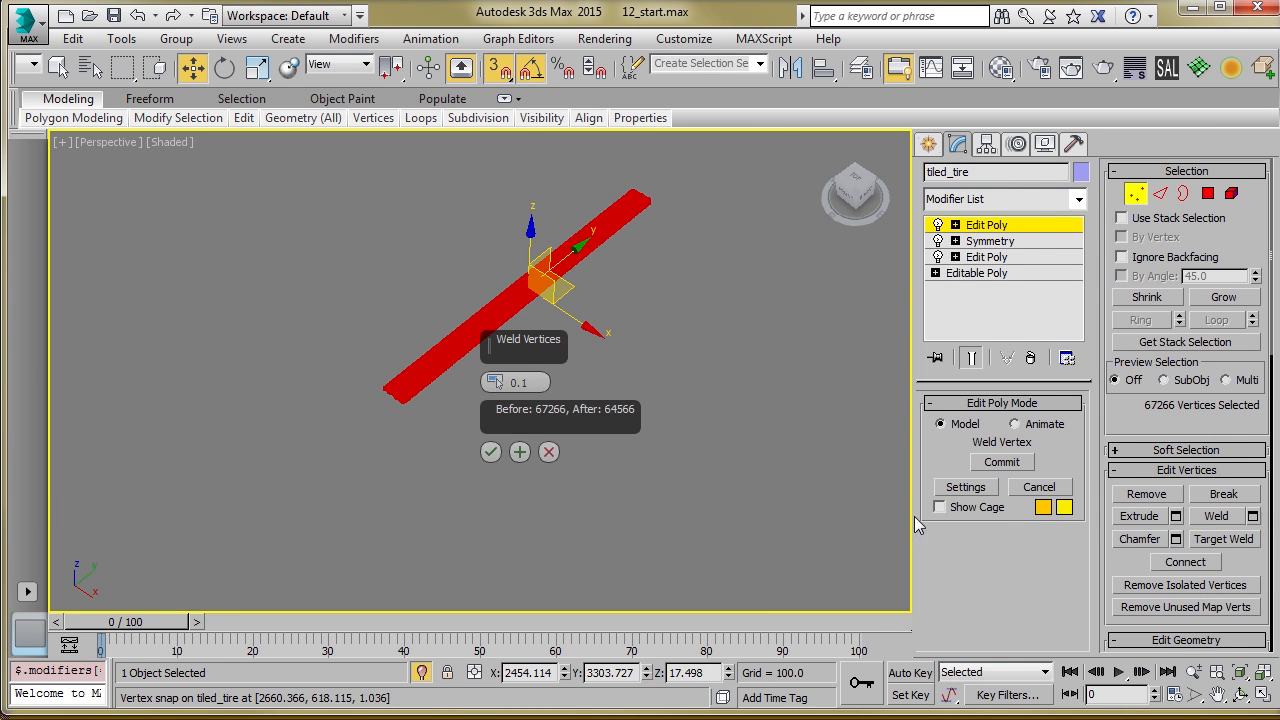
{"action": "left_click", "coordinate": [495, 453]}
{"action": "key", "text": "1"}
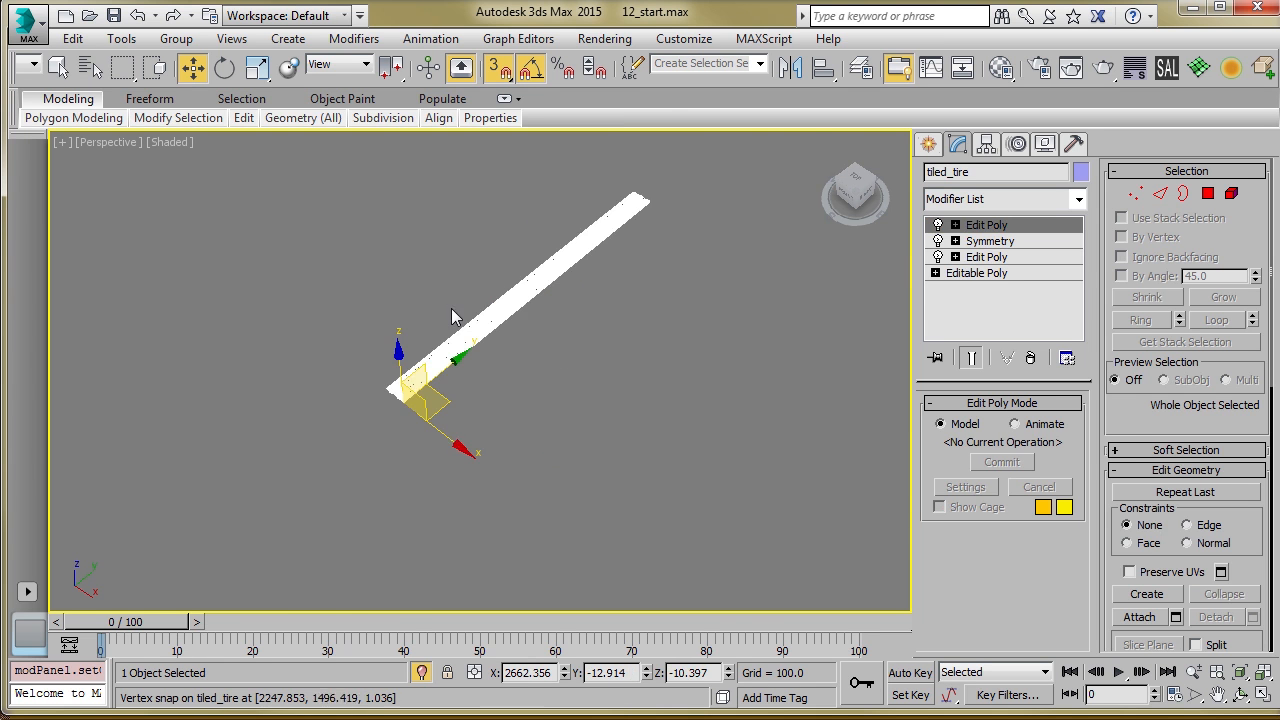
Check that the welded tread is one continuous element by selecting it in Element mode, then leave the mode and deselect
{"action": "scroll", "coordinate": [445, 330], "scroll_direction": "up", "scroll_amount": 5}
{"action": "left_click", "coordinate": [436, 360]}
{"action": "scroll", "coordinate": [375, 458], "scroll_direction": "up", "scroll_amount": 10}
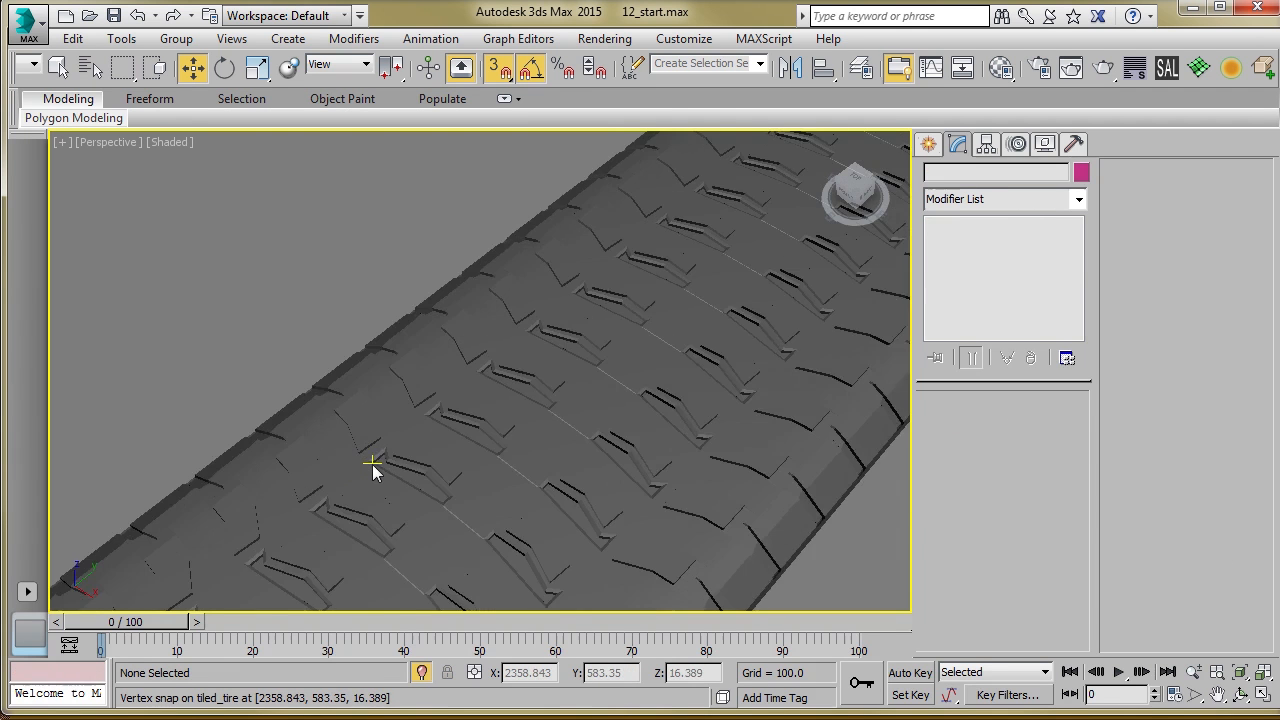
{"action": "left_click", "coordinate": [380, 457]}
{"action": "scroll", "coordinate": [375, 455], "scroll_direction": "down", "scroll_amount": 10}
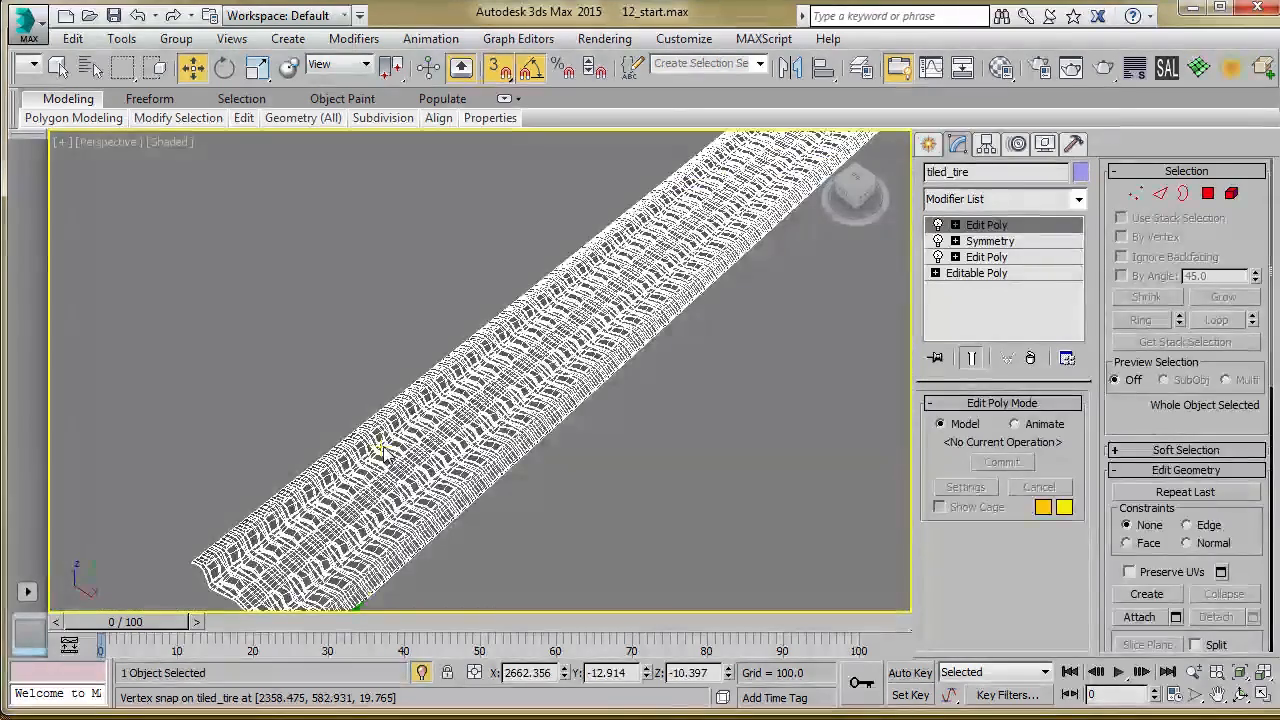
{"action": "key", "text": "5"}
{"action": "left_click", "coordinate": [405, 425]}
{"action": "scroll", "coordinate": [317, 348], "scroll_direction": "down", "scroll_amount": 2}
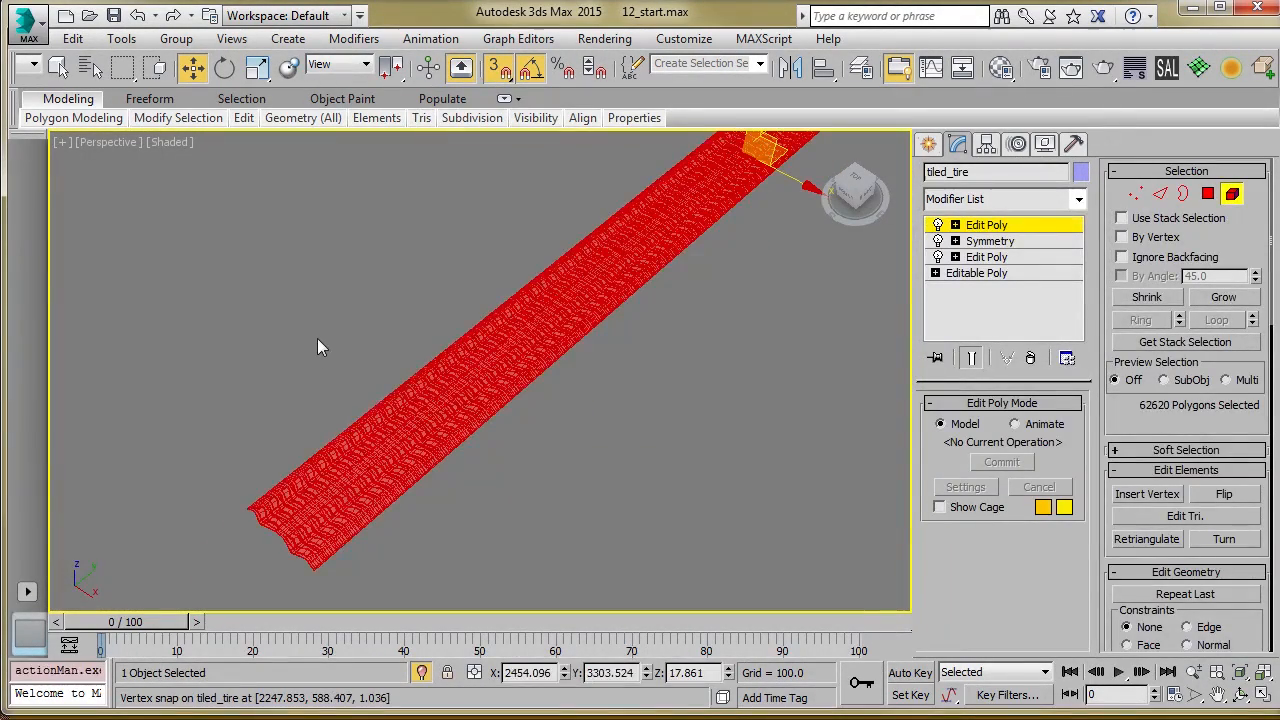
{"action": "left_click", "coordinate": [317, 338]}
{"action": "left_click", "coordinate": [1025, 224]}
{"action": "left_click", "coordinate": [770, 362]}
{"action": "scroll", "coordinate": [517, 437], "scroll_direction": "up", "scroll_amount": 2}
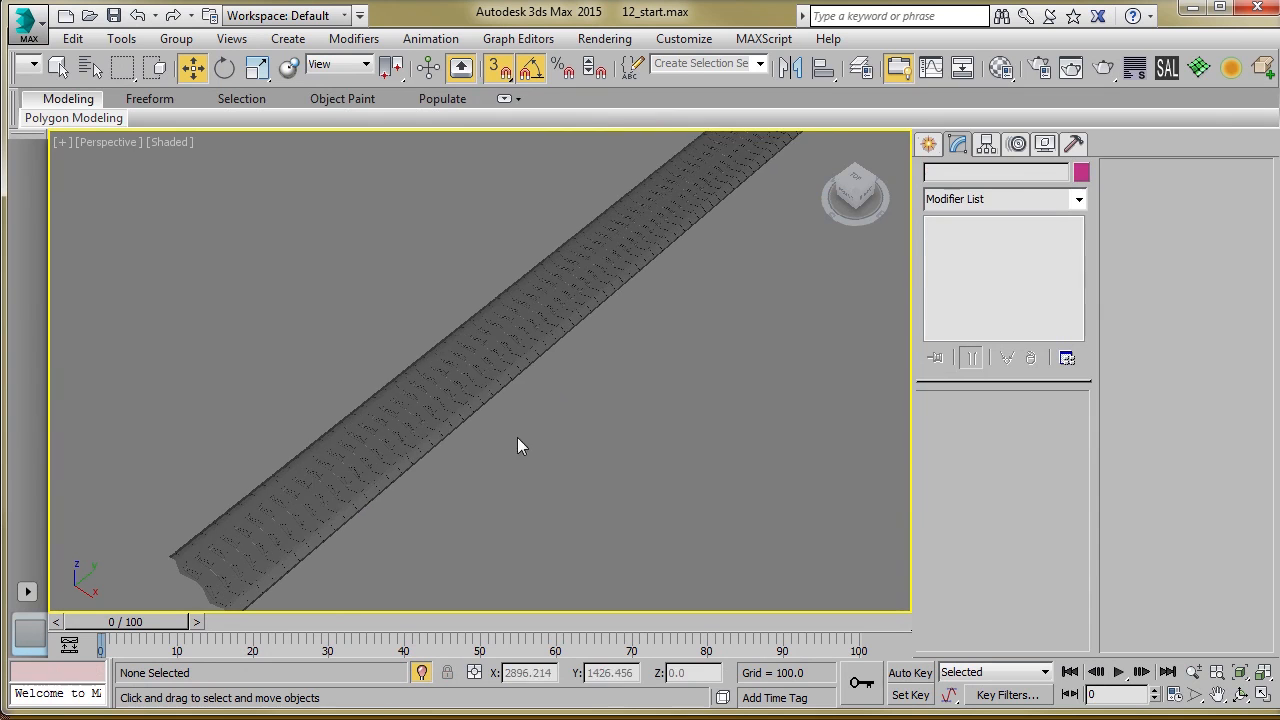
Select the welded tread strip and add a Bend modifier on top of its Edit Poly
{"action": "left_click", "coordinate": [477, 378]}
{"action": "middle_click_drag", "start_coordinate": [478, 376], "coordinate": [452, 446]}
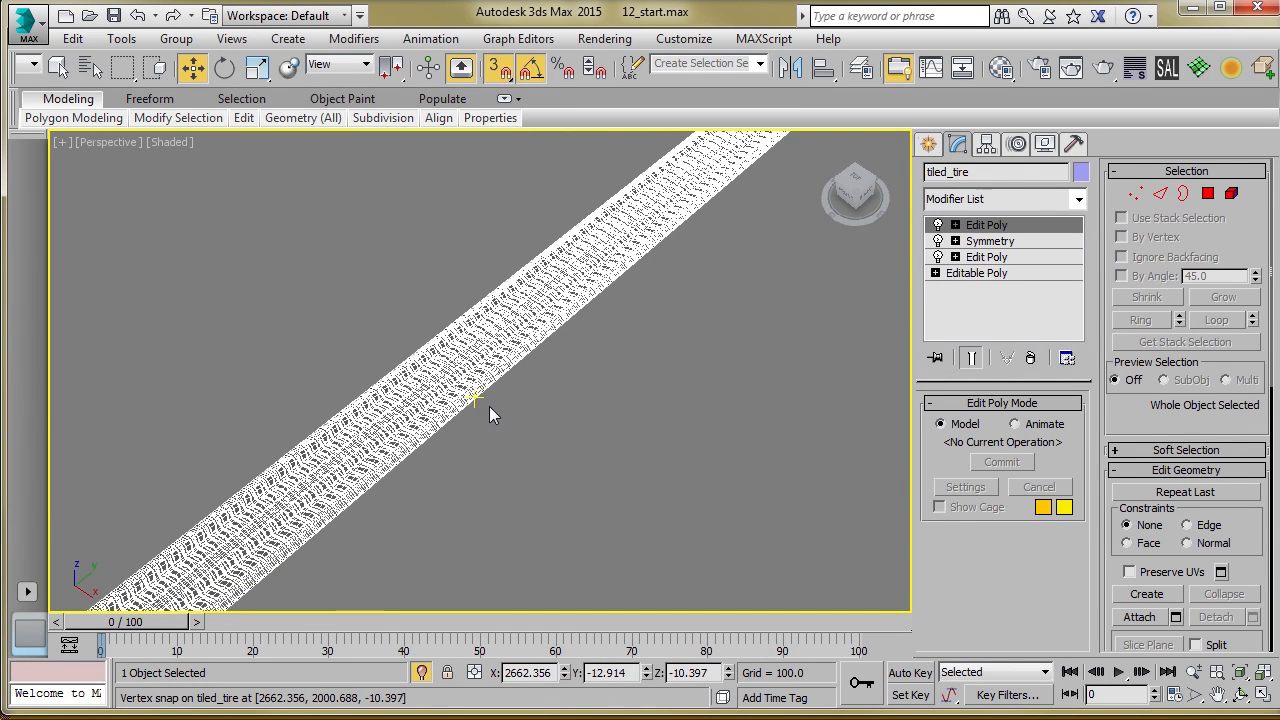
{"action": "left_click", "coordinate": [1078, 199]}
{"action": "scroll", "coordinate": [1114, 452], "scroll_direction": "down", "scroll_amount": 7}
{"action": "scroll", "coordinate": [1114, 452], "scroll_direction": "down", "scroll_amount": 10}
{"action": "scroll", "coordinate": [1114, 392], "scroll_direction": "up", "scroll_amount": 12}
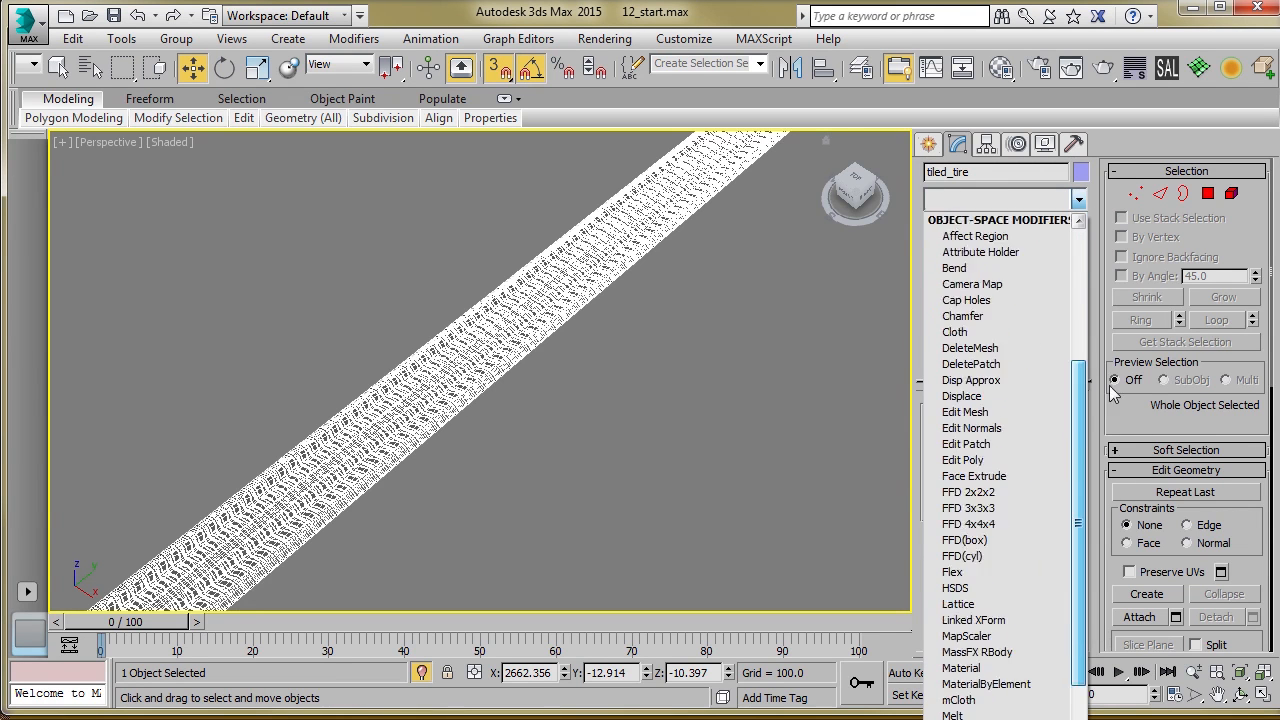
{"action": "scroll", "coordinate": [1114, 392], "scroll_direction": "up", "scroll_amount": 2}
{"action": "left_click", "coordinate": [984, 313]}
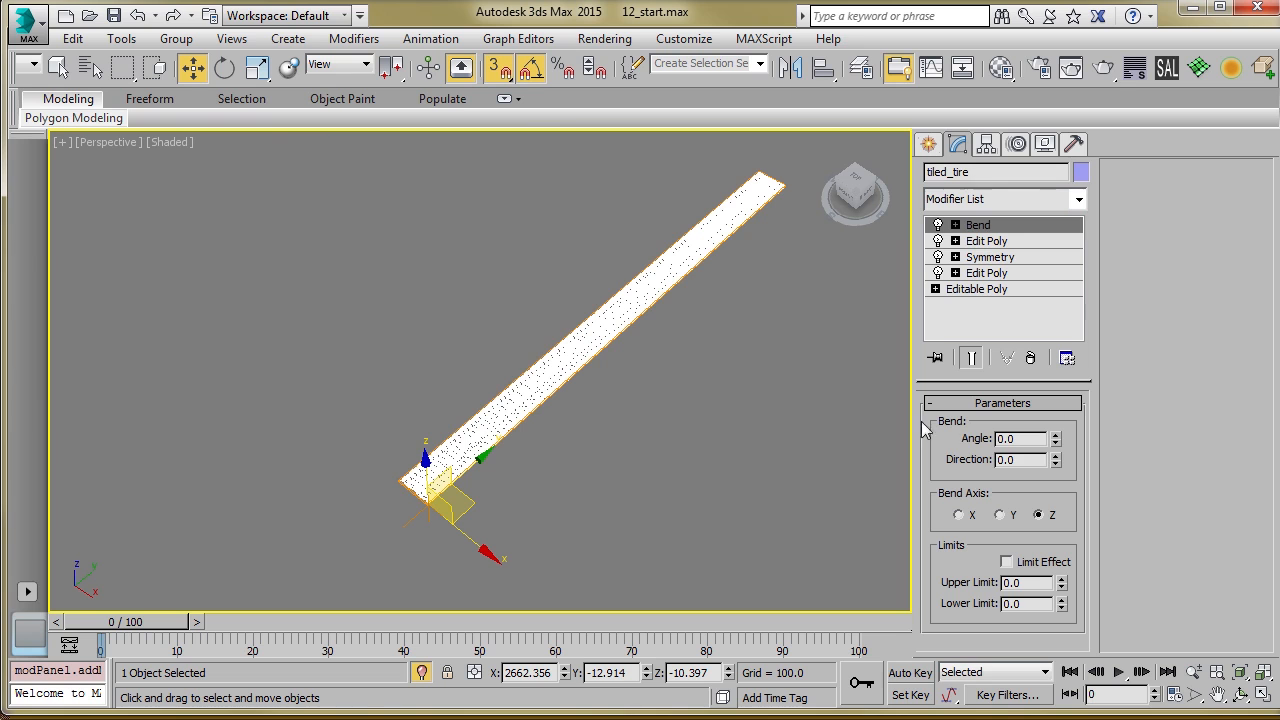
Bend the strip into a ring with direction 90, the Y bend axis and an angle of -387
{"action": "type", "text": "90"}
{"action": "key", "text": "Return"}
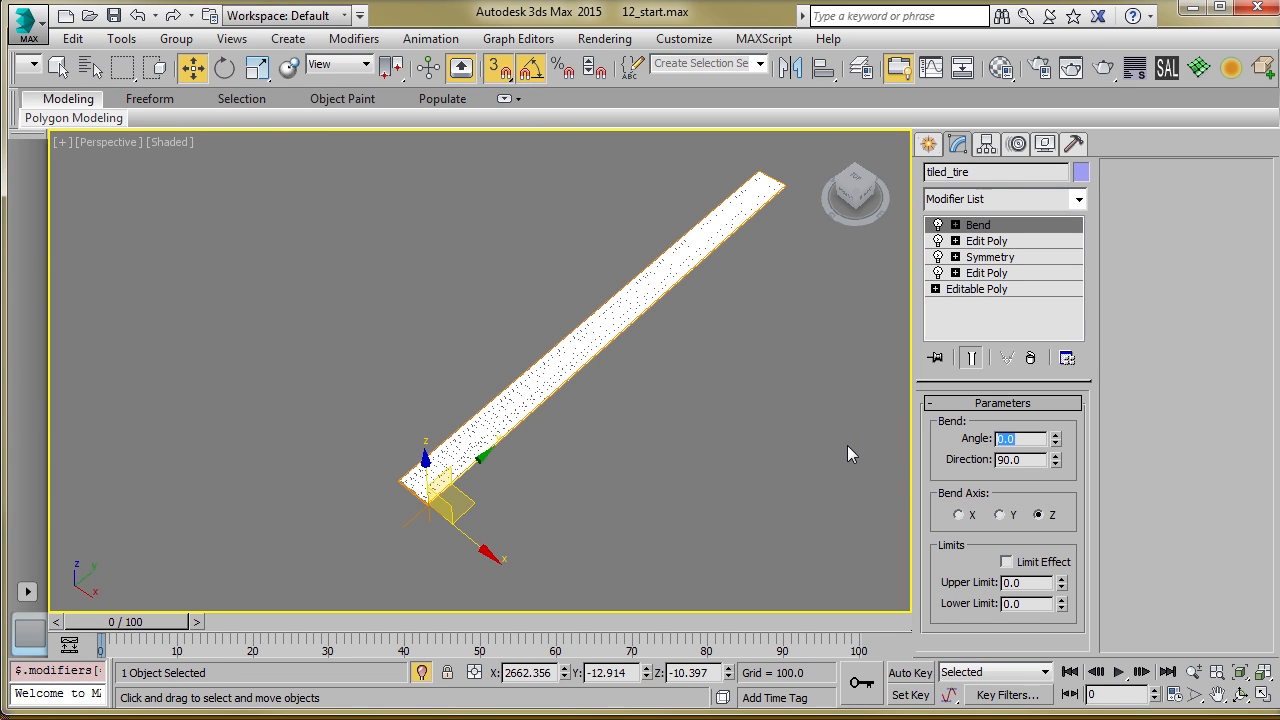
{"action": "left_click_drag", "start_coordinate": [1055, 440], "coordinate": [1052, 490]}
{"action": "left_click", "coordinate": [960, 516]}
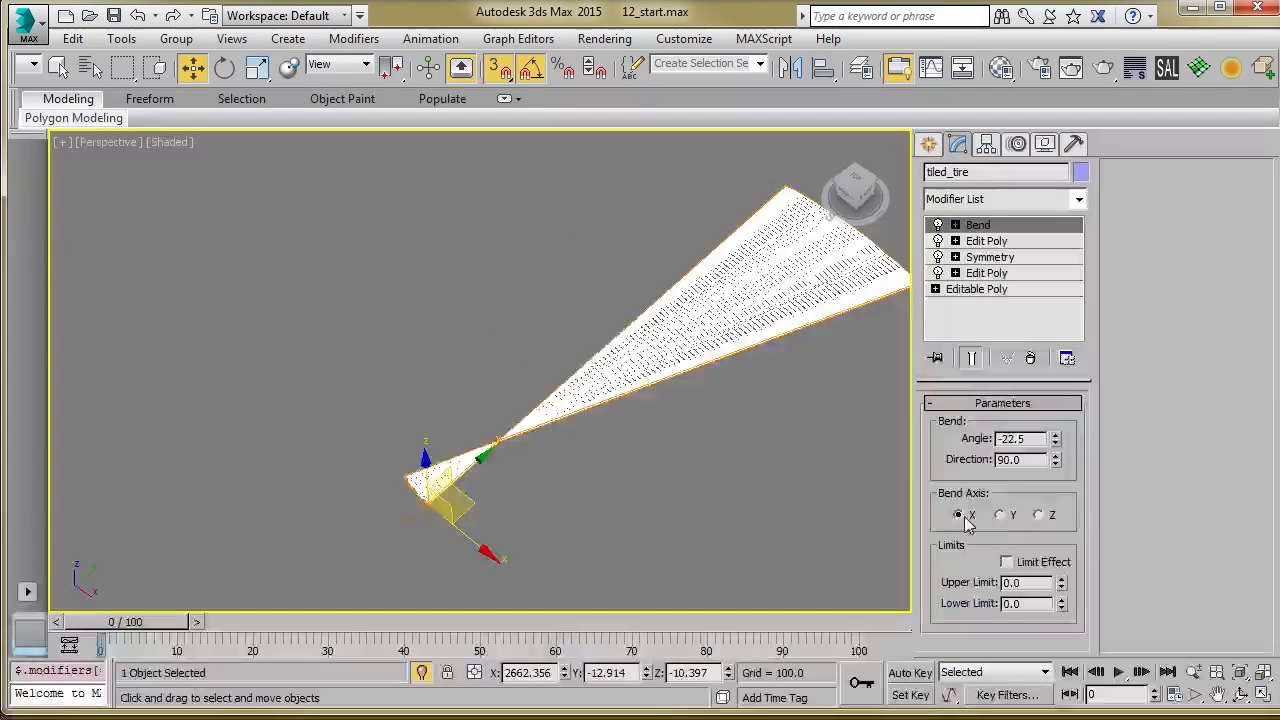
{"action": "left_click", "coordinate": [1000, 516]}
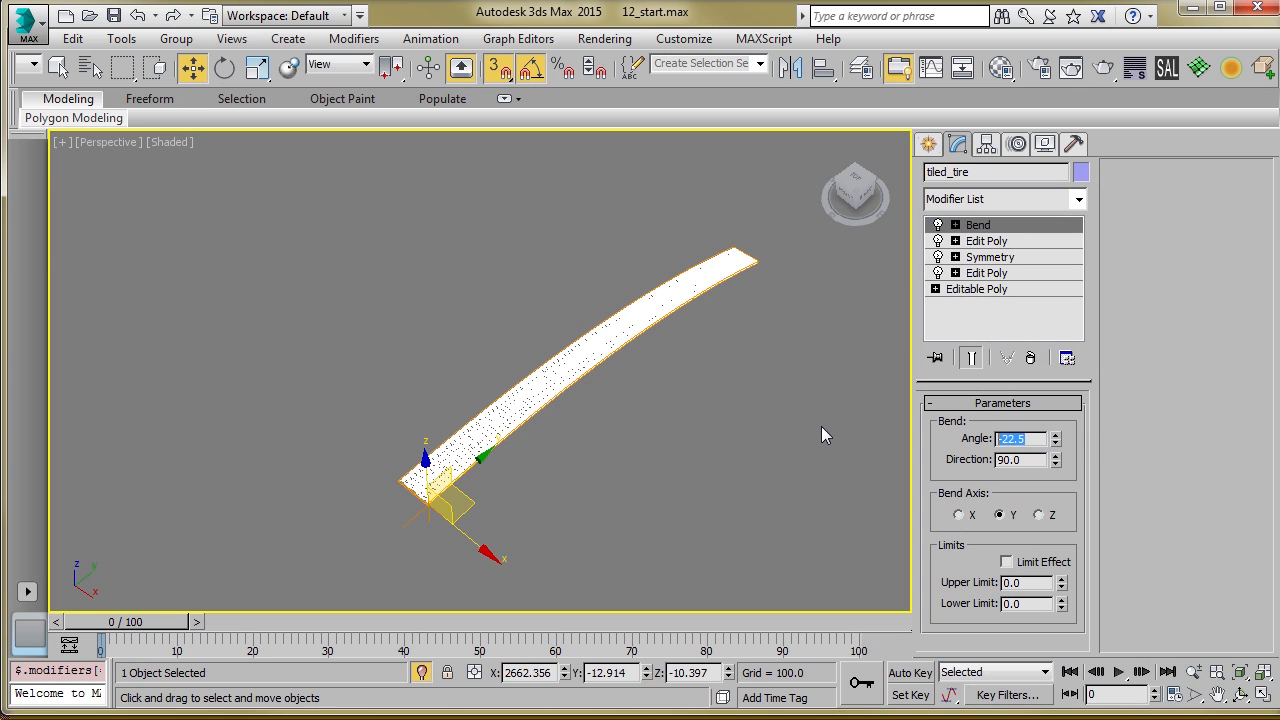
{"action": "type", "text": "387"}
{"action": "key", "text": "Return"}
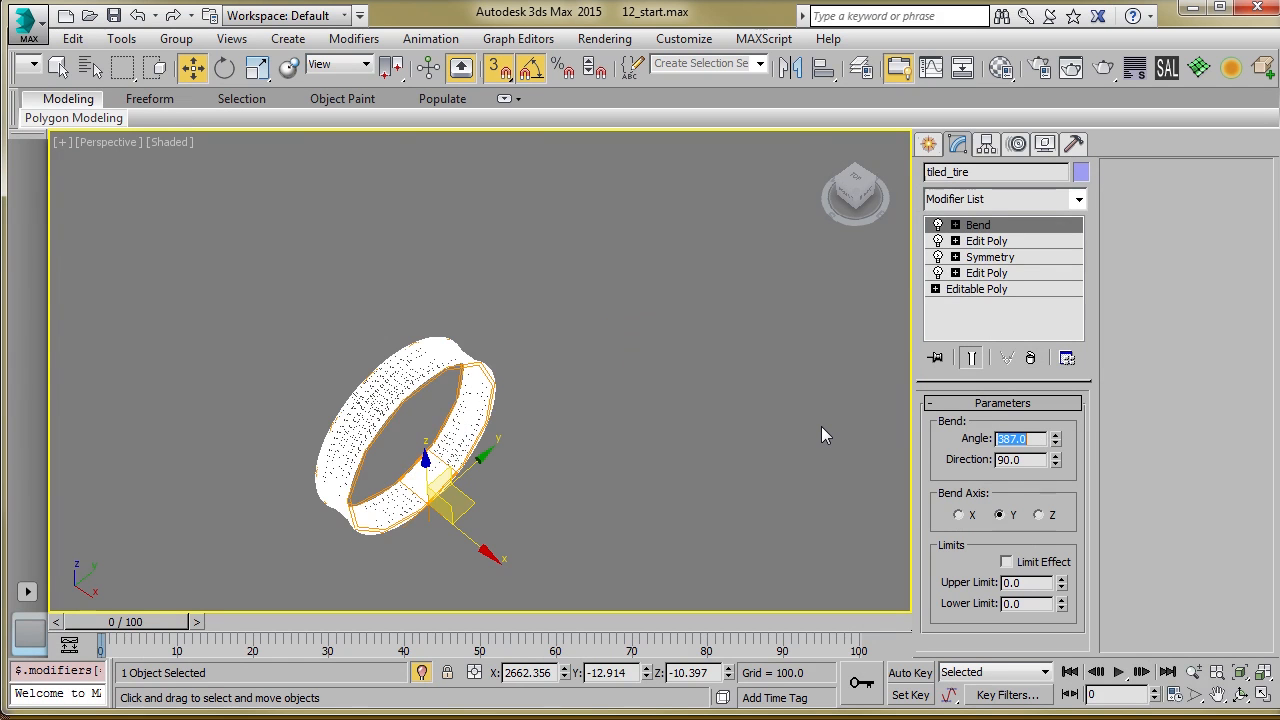
{"action": "middle_click_drag", "start_coordinate": [568, 423], "coordinate": [616, 398]}
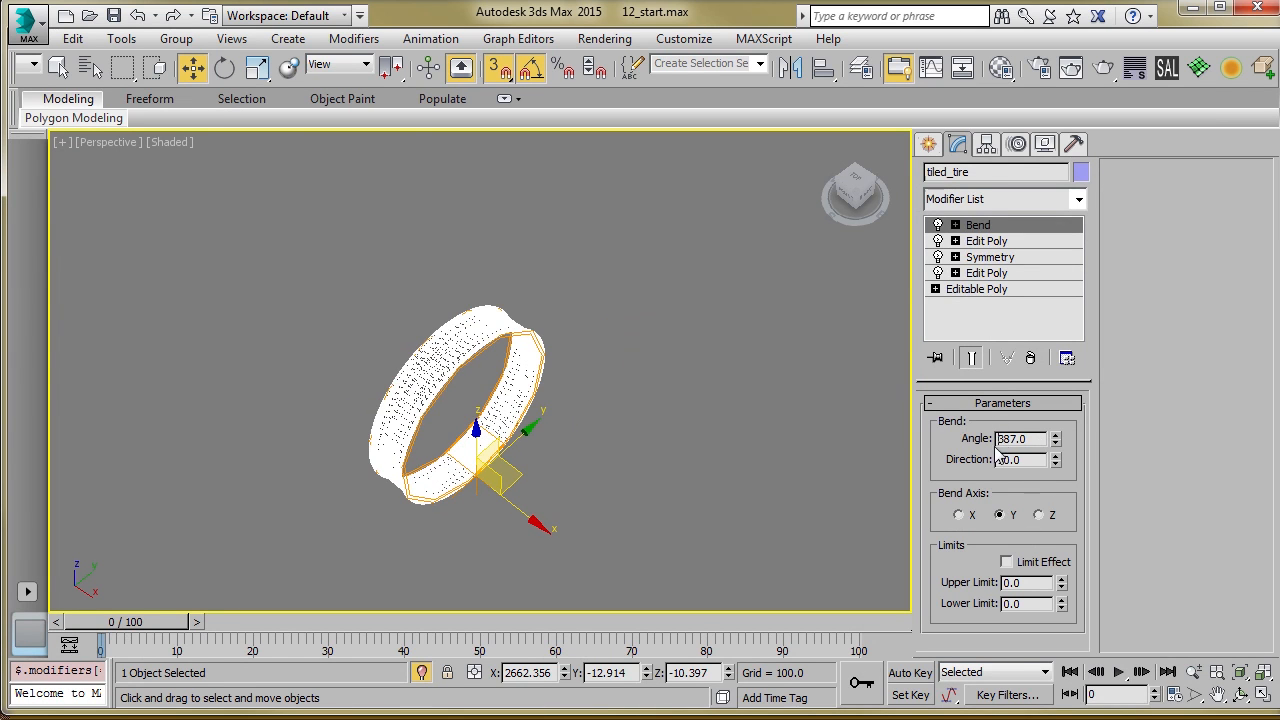
{"action": "key", "text": "Return"}
Inspect the bent tyre from several sides, checking the tread direction and the overall ring shape
{"action": "middle_click_drag", "start_coordinate": [641, 494], "coordinate": [664, 318]}
{"action": "scroll", "coordinate": [660, 344], "scroll_direction": "up", "scroll_amount": 4}
{"action": "left_click", "coordinate": [656, 326]}
{"action": "scroll", "coordinate": [459, 407], "scroll_direction": "up", "scroll_amount": 5}
{"action": "scroll", "coordinate": [459, 412], "scroll_direction": "down", "scroll_amount": 5}
{"action": "mouse_move", "coordinate": [480, 366]}
{"action": "middle_mouse_down", "text": "alt"}
{"action": "mouse_move", "coordinate": [621, 340]}
{"action": "mouse_move", "coordinate": [550, 348]}
{"action": "mouse_move", "coordinate": [504, 387]}
{"action": "mouse_move", "coordinate": [501, 374]}
{"action": "middle_mouse_up", "text": "alt"}
{"action": "scroll", "coordinate": [562, 342], "scroll_direction": "up", "scroll_amount": 5}
{"action": "left_click", "coordinate": [558, 338]}
{"action": "left_click", "coordinate": [508, 377]}
{"action": "mouse_move", "coordinate": [598, 352]}
{"action": "middle_mouse_down", "text": "alt"}
{"action": "mouse_move", "coordinate": [482, 360]}
{"action": "mouse_move", "coordinate": [400, 386]}
{"action": "mouse_move", "coordinate": [413, 330]}
{"action": "mouse_move", "coordinate": [479, 412]}
{"action": "mouse_move", "coordinate": [451, 397]}
{"action": "mouse_move", "coordinate": [587, 369]}
{"action": "mouse_move", "coordinate": [510, 375]}
{"action": "mouse_move", "coordinate": [550, 372]}
{"action": "mouse_move", "coordinate": [557, 384]}
{"action": "middle_mouse_up", "text": "alt"}
{"action": "left_click", "coordinate": [480, 364]}
{"action": "left_click", "coordinate": [479, 420]}
{"action": "scroll", "coordinate": [505, 372], "scroll_direction": "up", "scroll_amount": 3}
{"action": "scroll", "coordinate": [490, 362], "scroll_direction": "down", "scroll_amount": 4}
{"action": "left_click", "coordinate": [548, 376]}
{"action": "scroll", "coordinate": [538, 376], "scroll_direction": "up", "scroll_amount": 2}
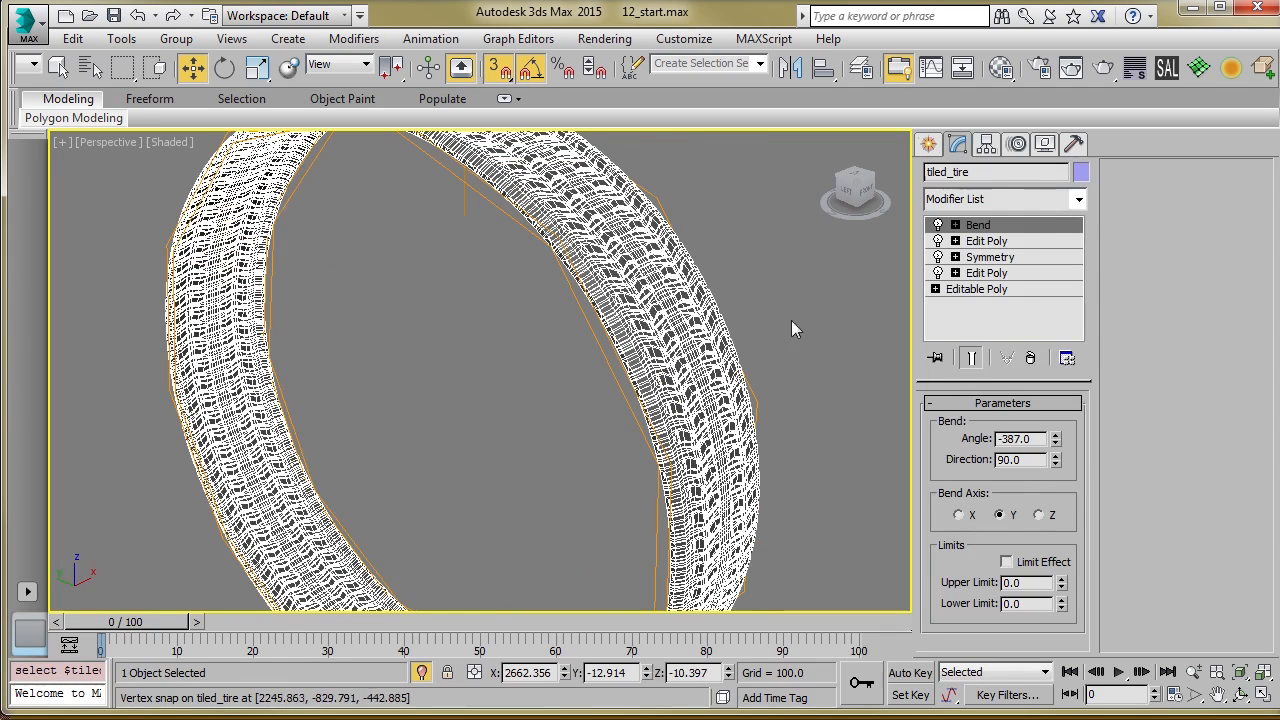
{"action": "scroll", "coordinate": [724, 336], "scroll_direction": "down", "scroll_amount": 3}
{"action": "left_click", "coordinate": [753, 406]}
{"action": "middle_click_drag", "start_coordinate": [755, 413], "coordinate": [563, 400], "text": "alt"}
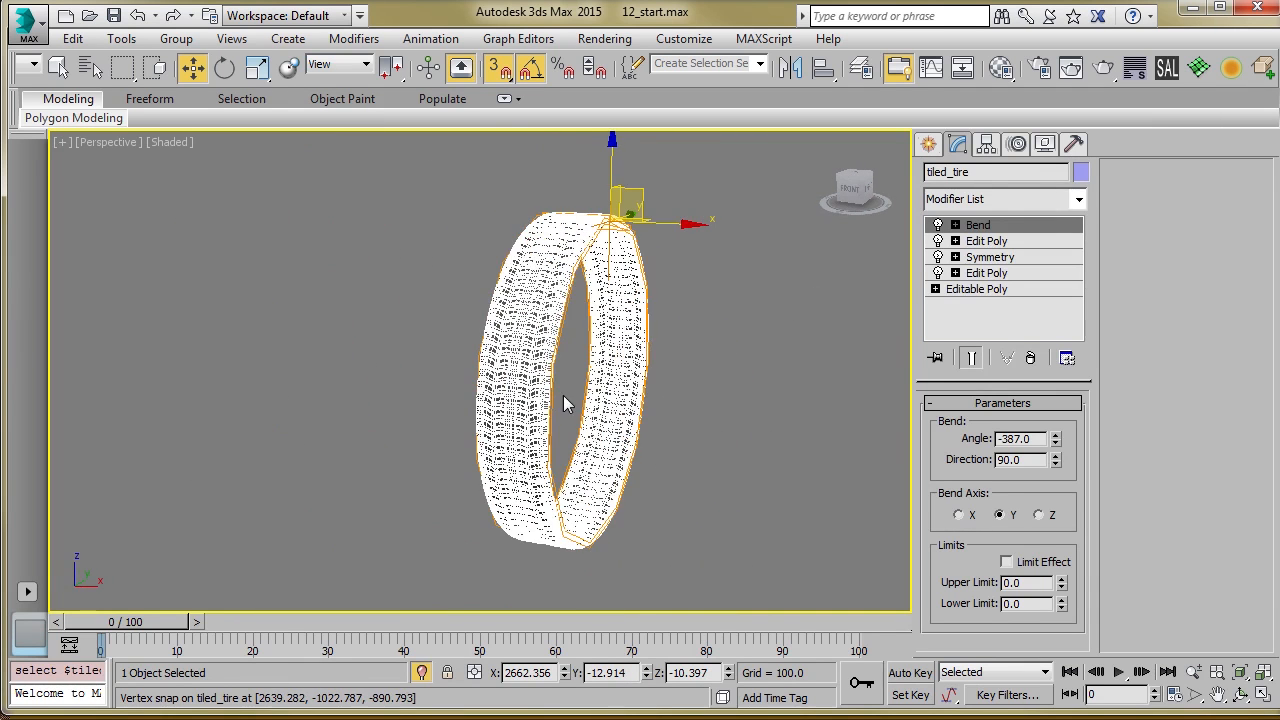
Compare the flat strip at the Edit Poly level below the Bend with the bent tyre
{"action": "left_click", "coordinate": [986, 241]}
{"action": "middle_click_drag", "start_coordinate": [720, 300], "coordinate": [701, 371], "text": "alt"}
{"action": "middle_click_drag", "start_coordinate": [657, 402], "coordinate": [628, 406], "text": "alt"}
{"action": "scroll", "coordinate": [634, 335], "scroll_direction": "up", "scroll_amount": 7}
{"action": "middle_click_drag", "start_coordinate": [712, 391], "coordinate": [680, 316], "text": "alt"}
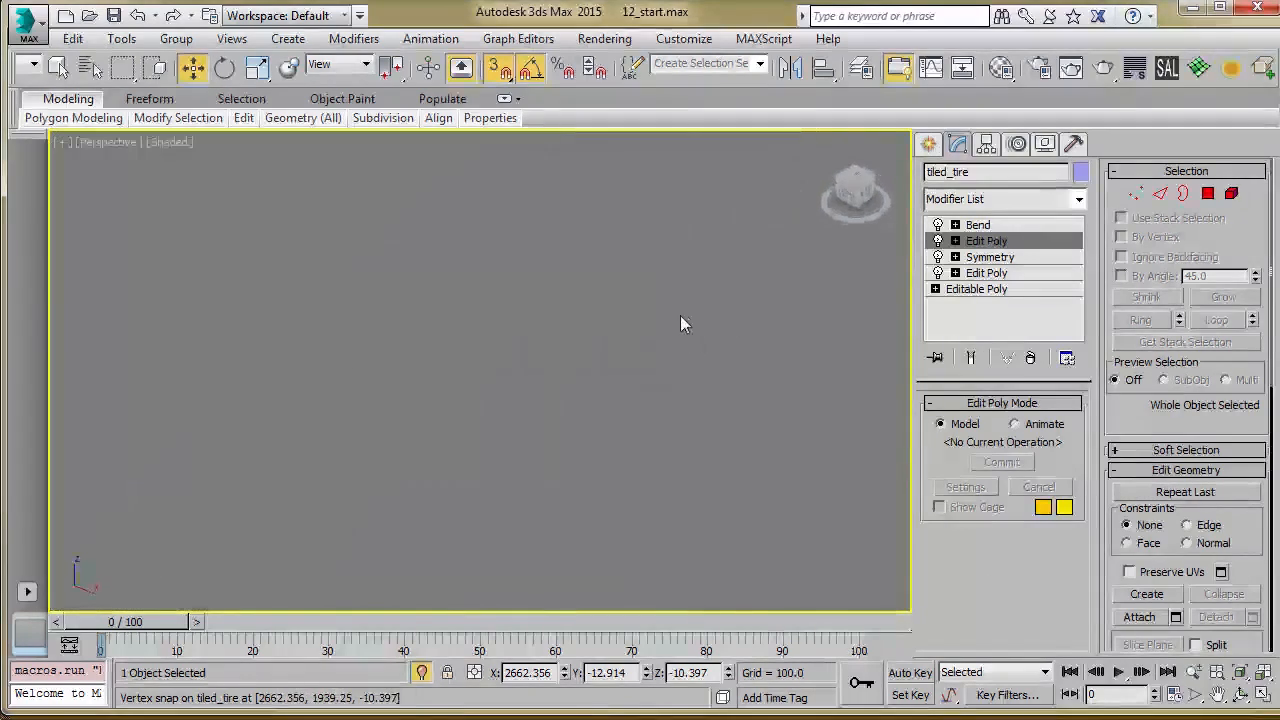
{"action": "middle_click_drag", "start_coordinate": [591, 346], "coordinate": [664, 279], "text": "alt"}
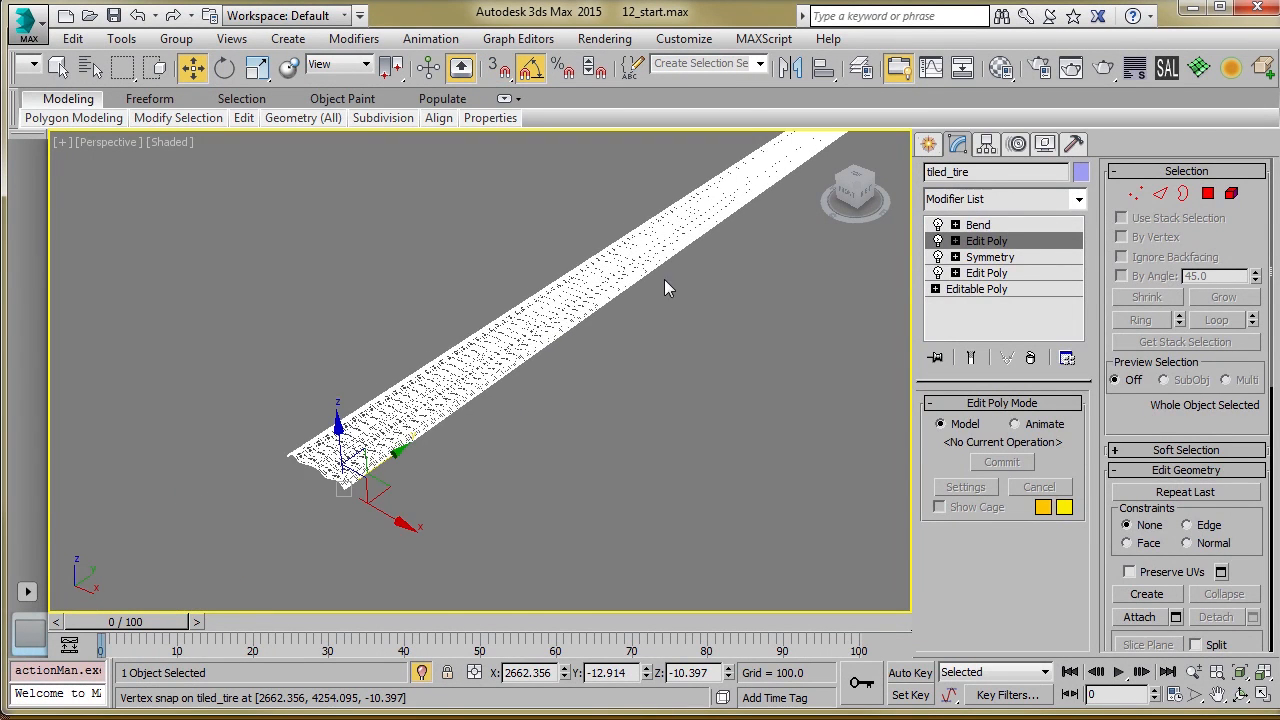
{"action": "left_click", "coordinate": [479, 470]}
{"action": "middle_click_drag", "start_coordinate": [474, 420], "coordinate": [482, 354], "text": "alt"}
{"action": "scroll", "coordinate": [482, 344], "scroll_direction": "up", "scroll_amount": 3}
{"action": "left_click", "coordinate": [491, 346]}
{"action": "middle_click_drag", "start_coordinate": [606, 412], "coordinate": [515, 450], "text": "alt"}
{"action": "scroll", "coordinate": [604, 312], "scroll_direction": "down", "scroll_amount": 4}
{"action": "left_click", "coordinate": [612, 340]}
{"action": "middle_click_drag", "start_coordinate": [614, 348], "coordinate": [540, 336], "text": "alt"}
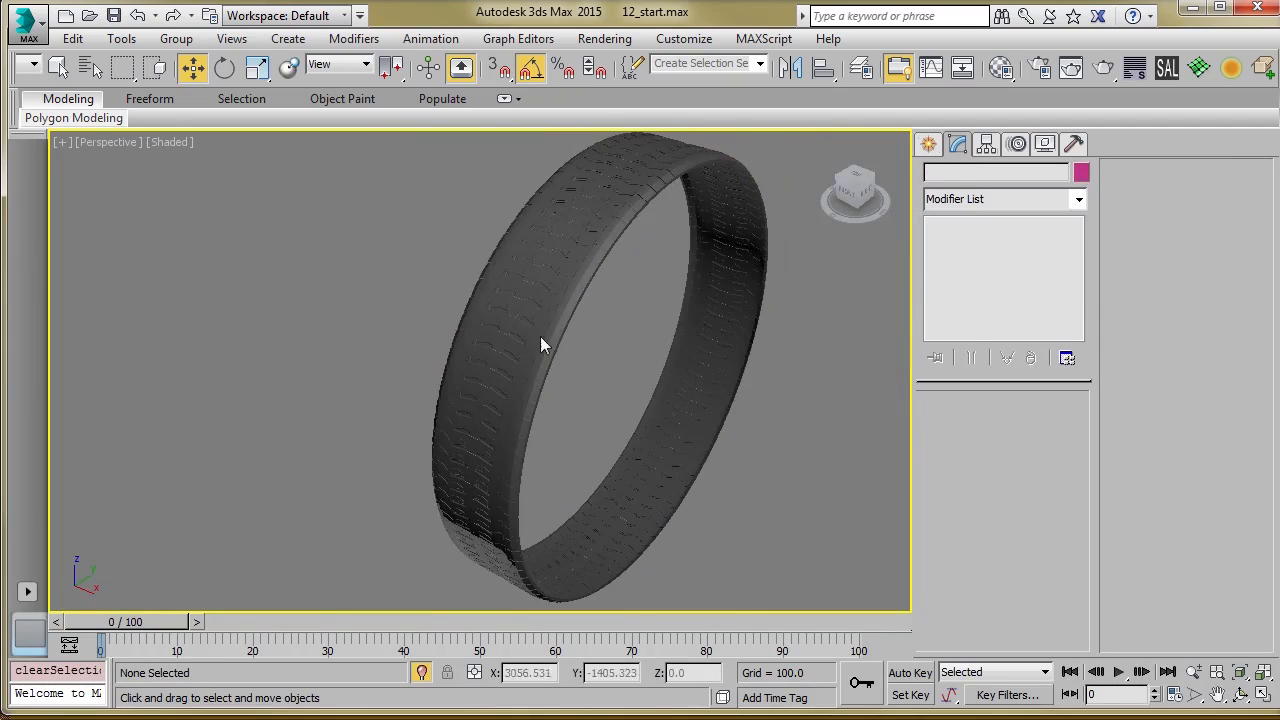
Apply a TurboSmooth modifier to the bent tyre, then deselect it to examine the smoothed tread blocks
{"action": "left_click", "coordinate": [540, 336]}
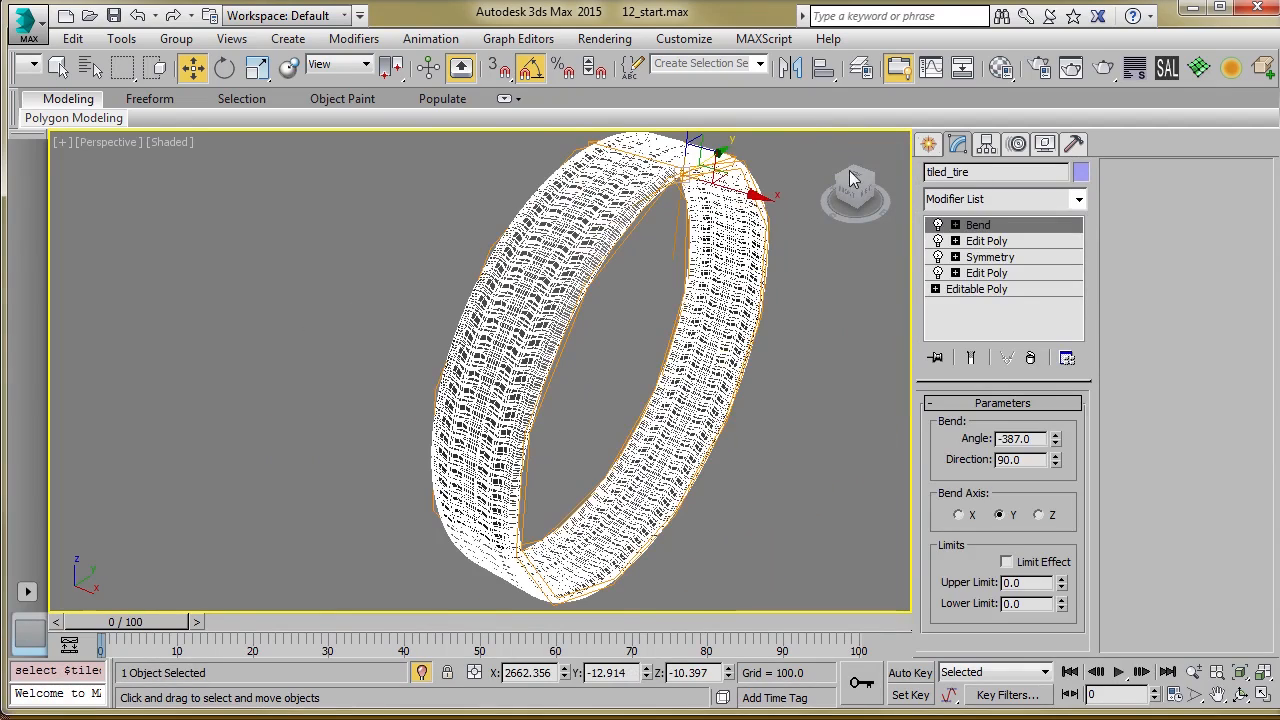
{"action": "left_click", "coordinate": [1231, 68]}
{"action": "left_click", "coordinate": [341, 386]}
{"action": "middle_click_drag", "start_coordinate": [343, 384], "coordinate": [480, 429], "text": "alt"}
{"action": "scroll", "coordinate": [612, 353], "scroll_direction": "up", "scroll_amount": 2}
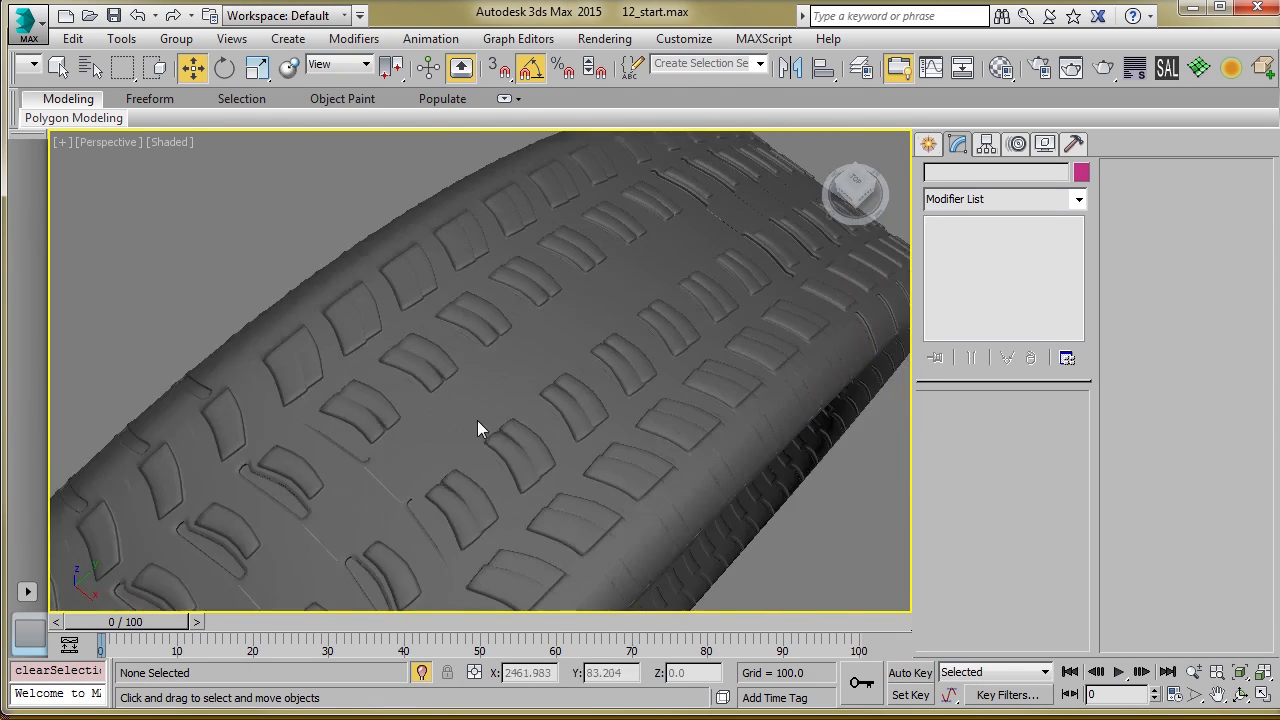
Examine the tyre at the Edit Poly and Bend levels of its modifier stack, then reselect the smoothed result
{"action": "left_click", "coordinate": [480, 429]}
{"action": "left_click", "coordinate": [986, 257]}
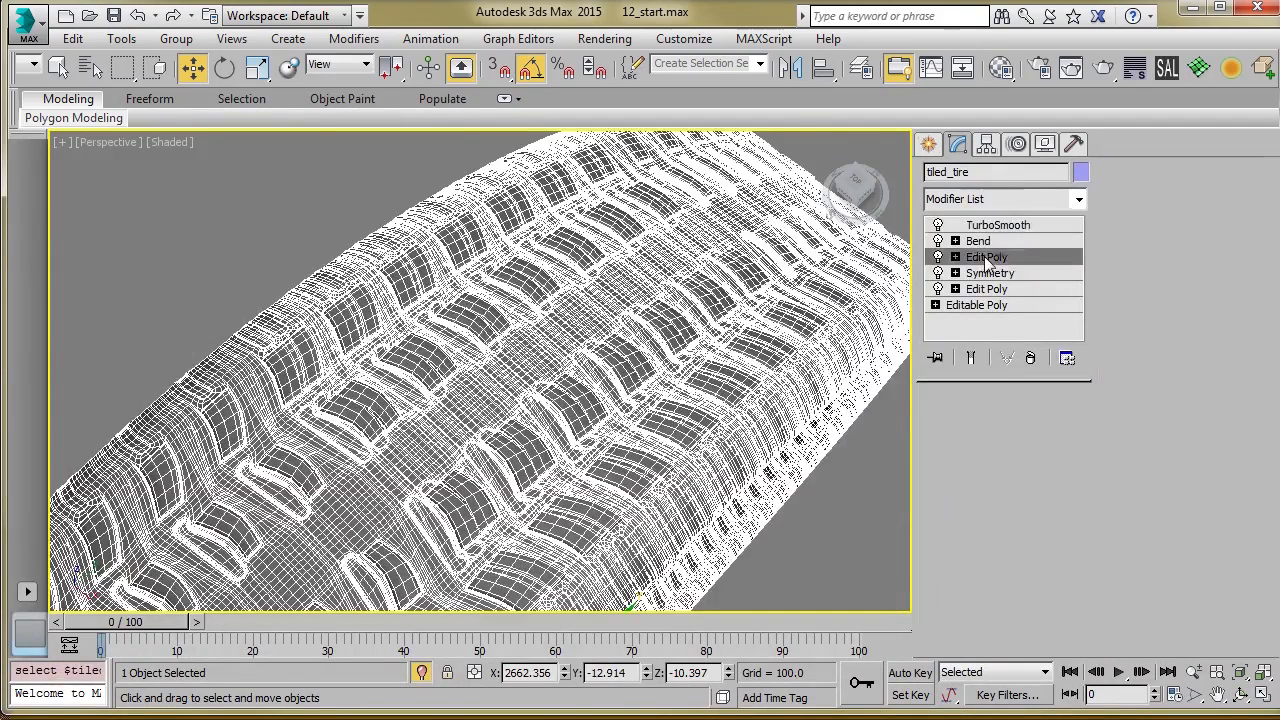
{"action": "scroll", "coordinate": [695, 390], "scroll_direction": "down", "scroll_amount": 5}
{"action": "middle_click_drag", "start_coordinate": [787, 313], "coordinate": [711, 391]}
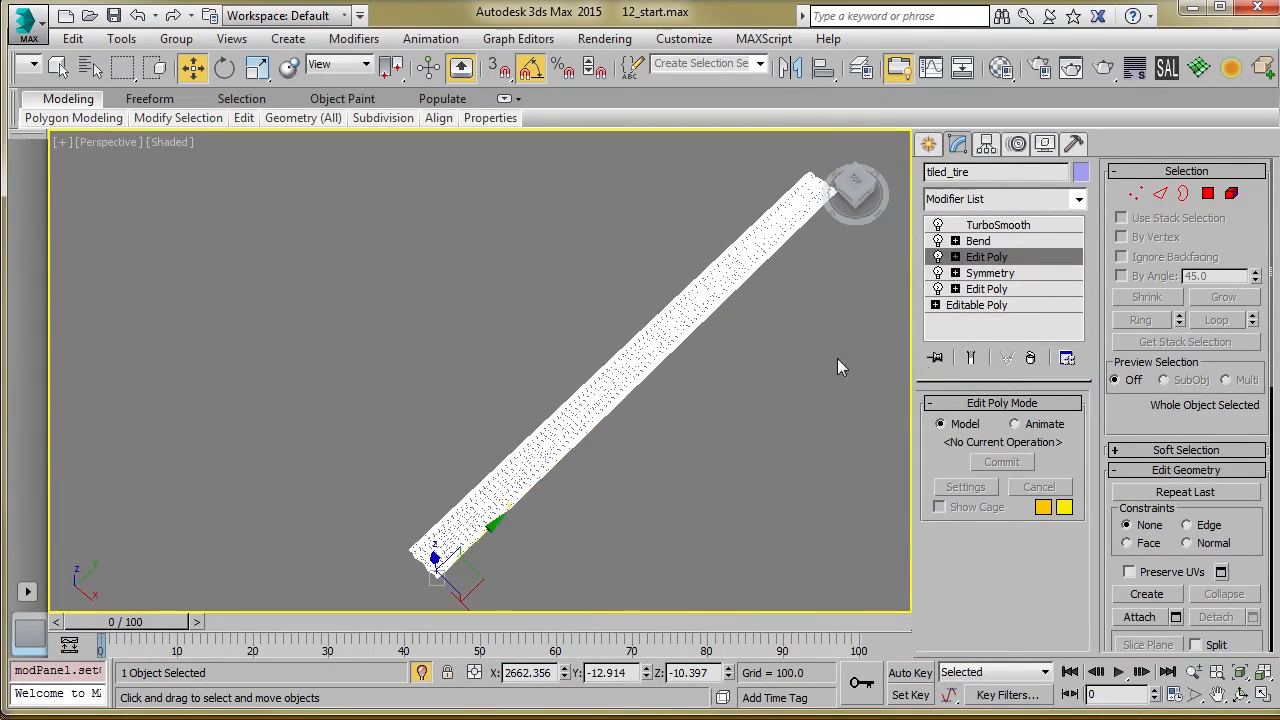
{"action": "left_click", "coordinate": [985, 241]}
{"action": "key", "text": "z"}
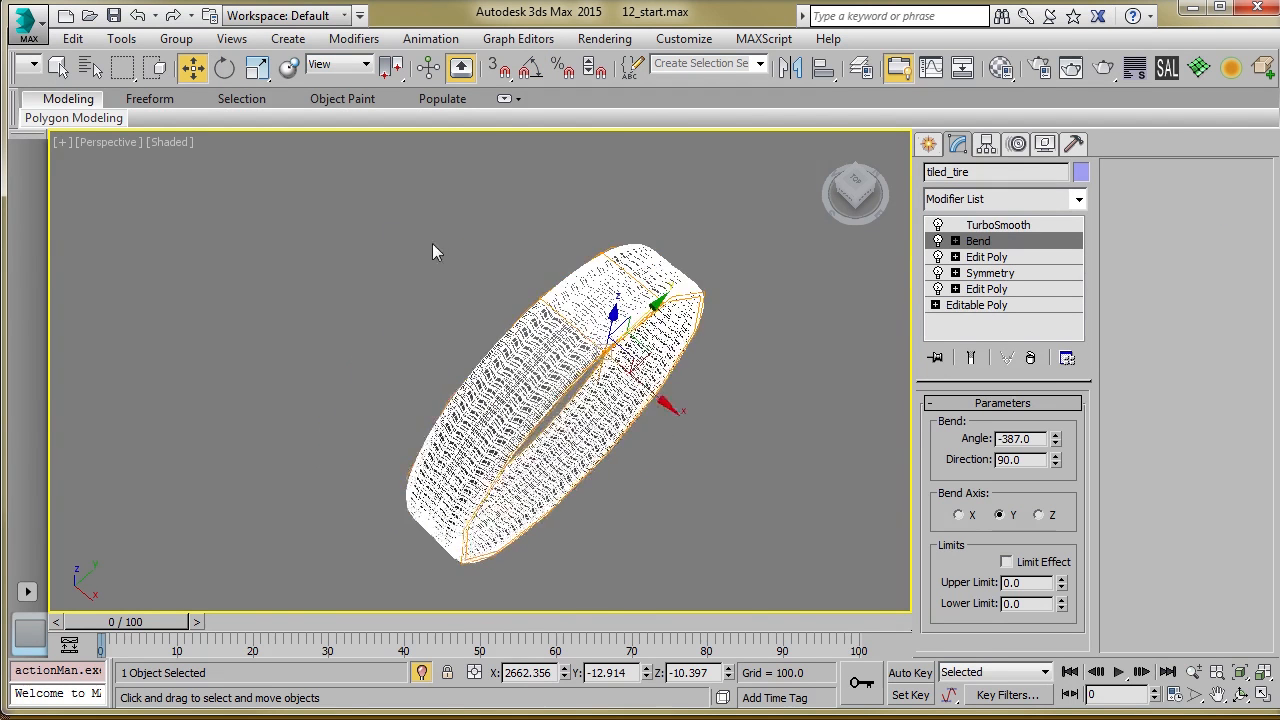
{"action": "left_click", "coordinate": [432, 251]}
{"action": "scroll", "coordinate": [552, 355], "scroll_direction": "up", "scroll_amount": 5}
{"action": "left_click", "coordinate": [554, 357]}
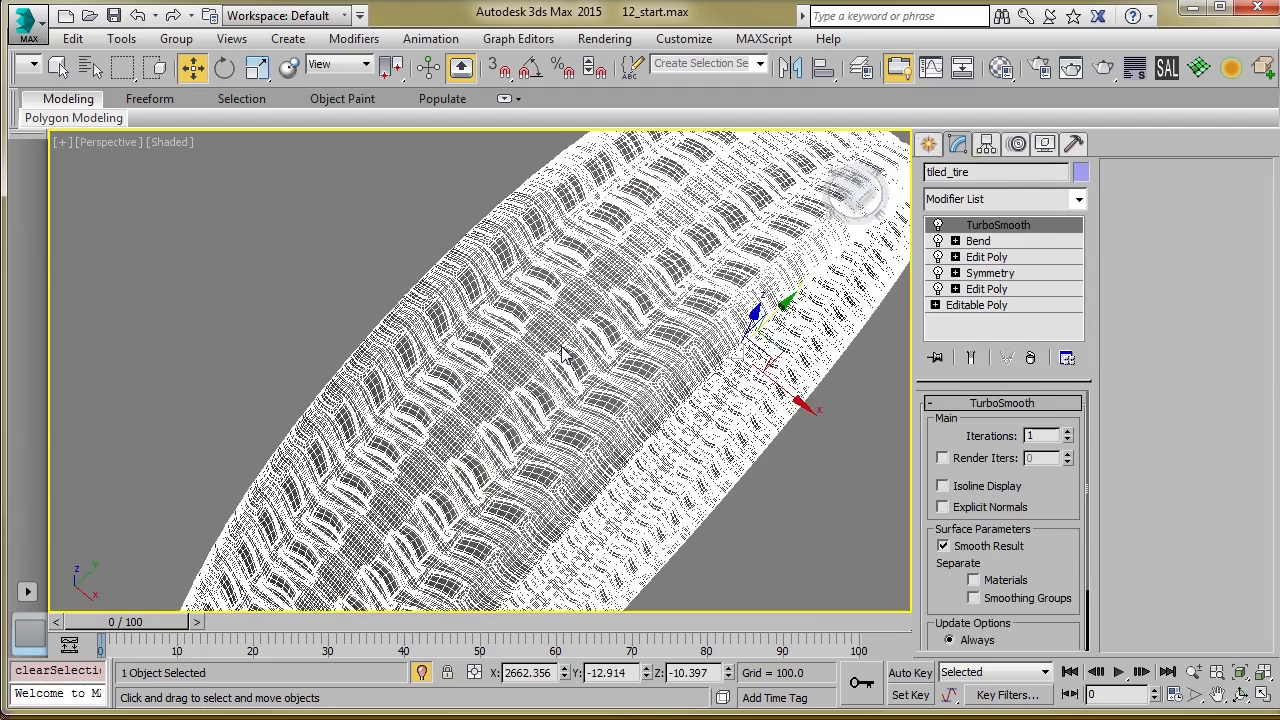
Check the smoothed tyre's element with a temporary Edit Poly modifier in Element mode, then delete that modifier
{"action": "left_click", "coordinate": [1103, 72]}
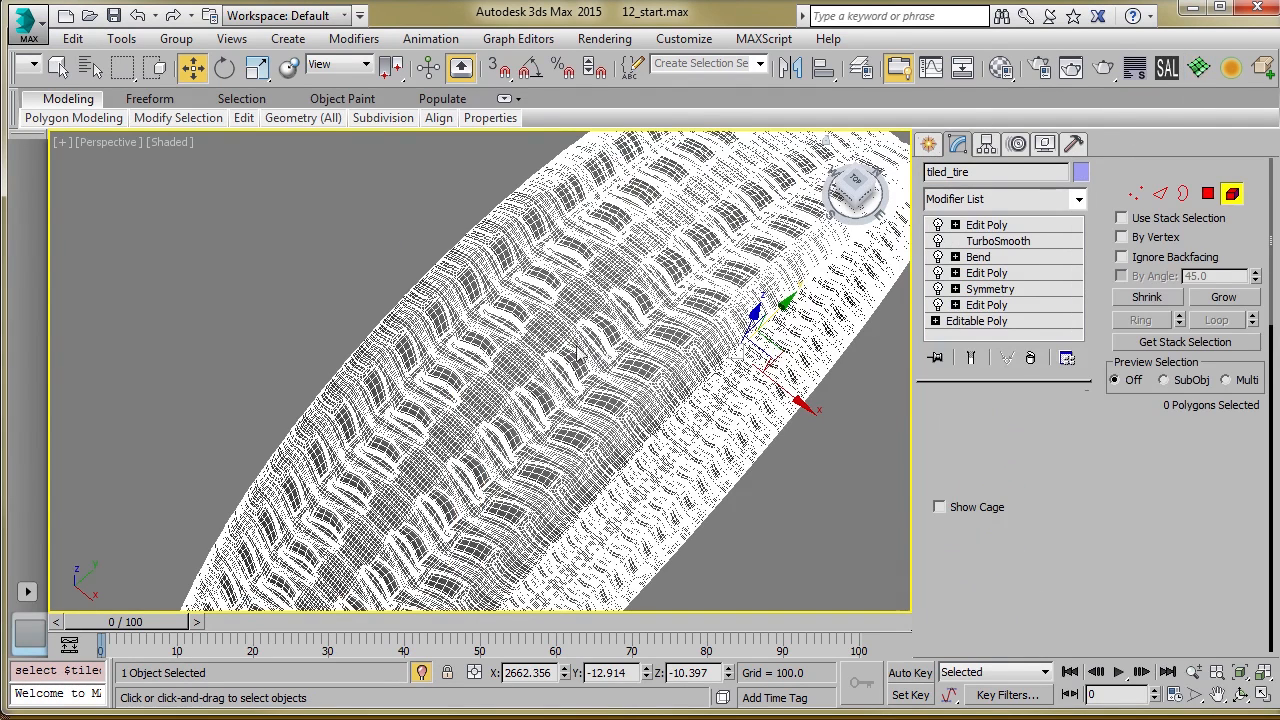
{"action": "key", "text": "4"}
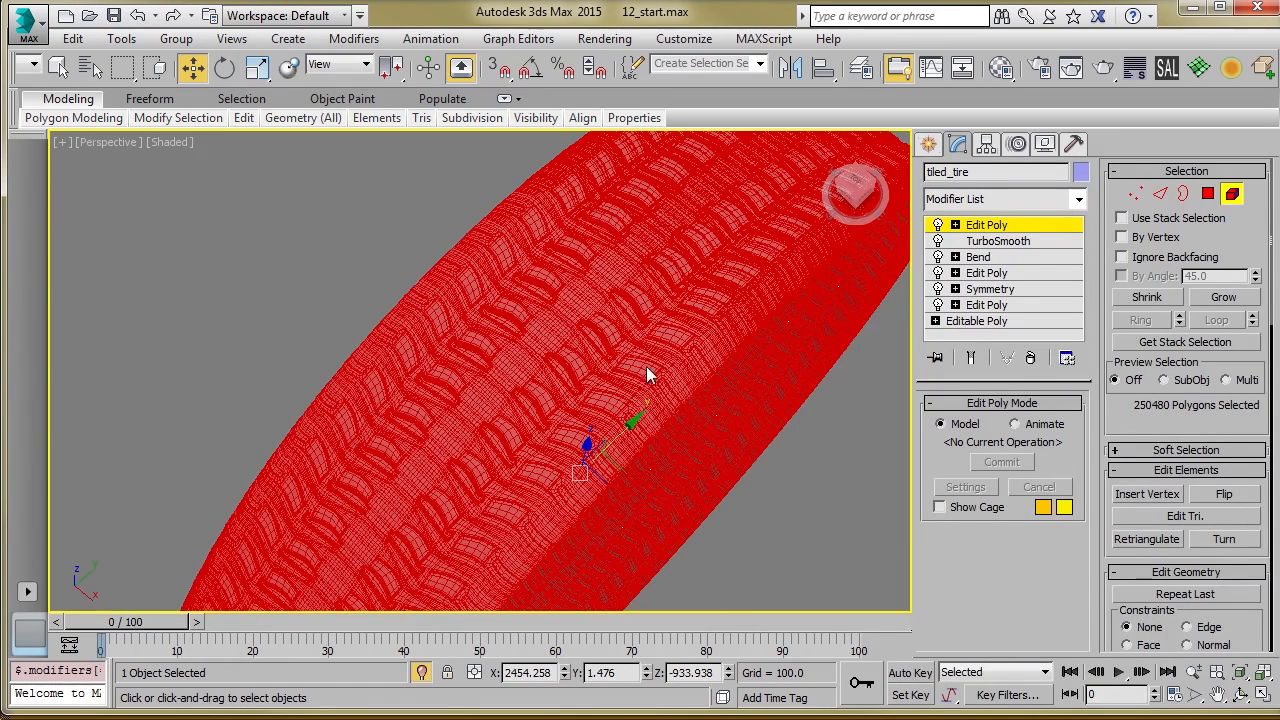
{"action": "left_click", "coordinate": [1032, 359]}
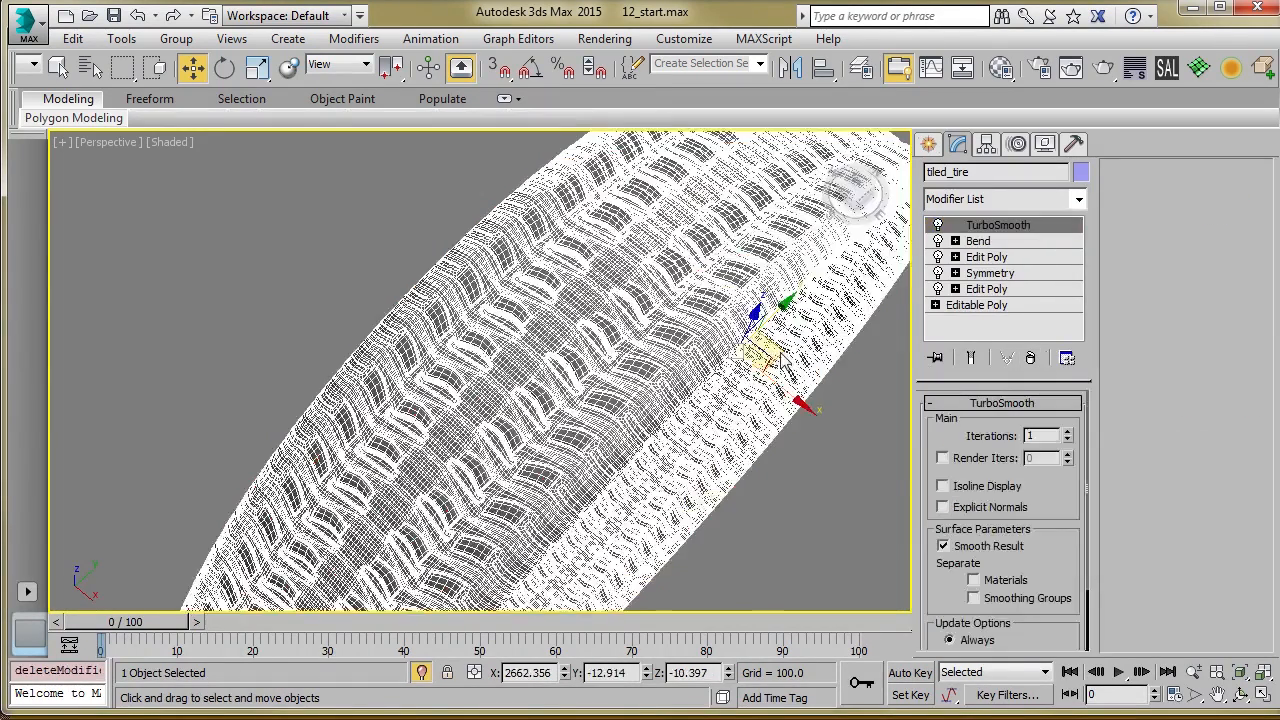
Examine the smoothed tread around the tyre for the seam where the strip ends overlap
{"action": "left_click", "coordinate": [300, 256]}
{"action": "middle_click_drag", "start_coordinate": [467, 349], "coordinate": [525, 366], "text": "alt"}
{"action": "left_click", "coordinate": [525, 366]}
{"action": "scroll", "coordinate": [522, 385], "scroll_direction": "up", "scroll_amount": 5}
{"action": "scroll", "coordinate": [522, 390], "scroll_direction": "down", "scroll_amount": 6}
{"action": "left_click", "coordinate": [566, 402]}
{"action": "middle_click_drag", "start_coordinate": [568, 396], "coordinate": [570, 364], "text": "alt"}
Select the tyre, delete its TurboSmooth modifier and set the bend angle to -361
{"action": "left_click", "coordinate": [545, 390]}
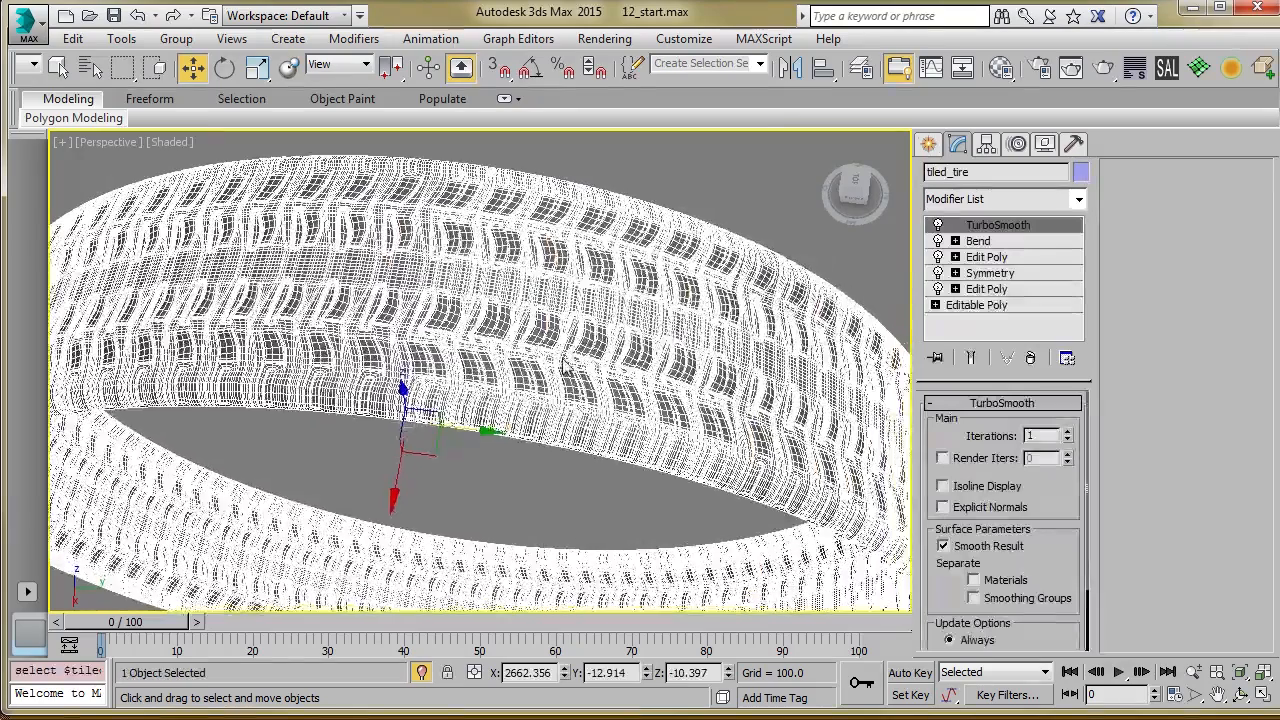
{"action": "left_click", "coordinate": [1031, 358]}
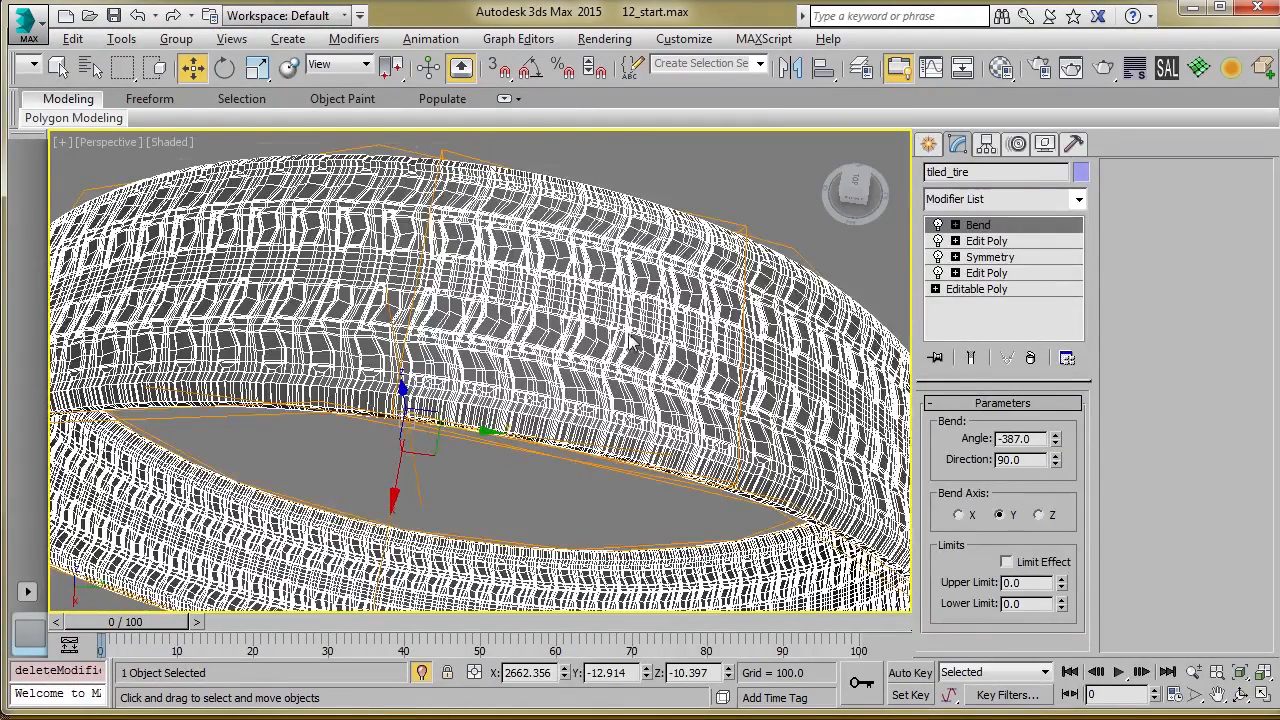
{"action": "middle_click_drag", "start_coordinate": [630, 345], "coordinate": [625, 300], "text": "alt"}
{"action": "left_click_drag", "start_coordinate": [1055, 441], "coordinate": [1031, 401]}
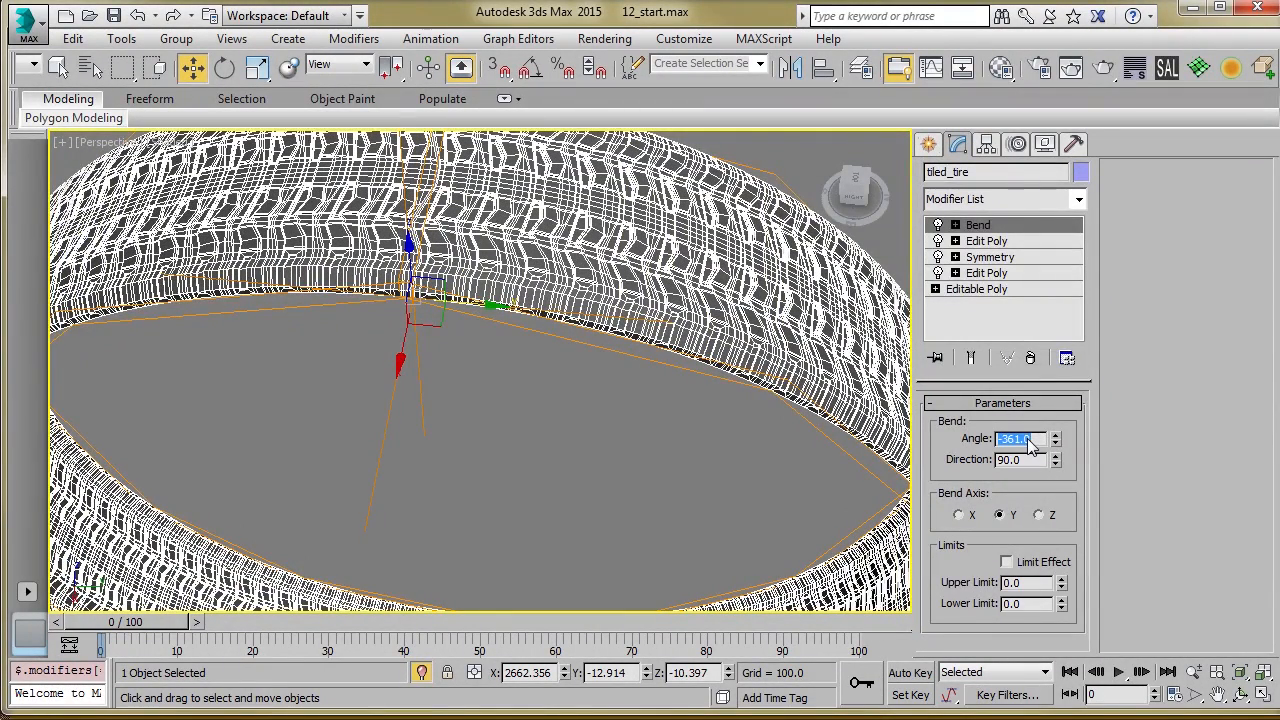
Try bend angles between -354 and -361.5 while examining the gap at the tread seam up close
{"action": "left_click", "coordinate": [605, 478]}
{"action": "scroll", "coordinate": [409, 300], "scroll_direction": "up", "scroll_amount": 3}
{"action": "left_click", "coordinate": [409, 298]}
{"action": "scroll", "coordinate": [531, 294], "scroll_direction": "up", "scroll_amount": 5}
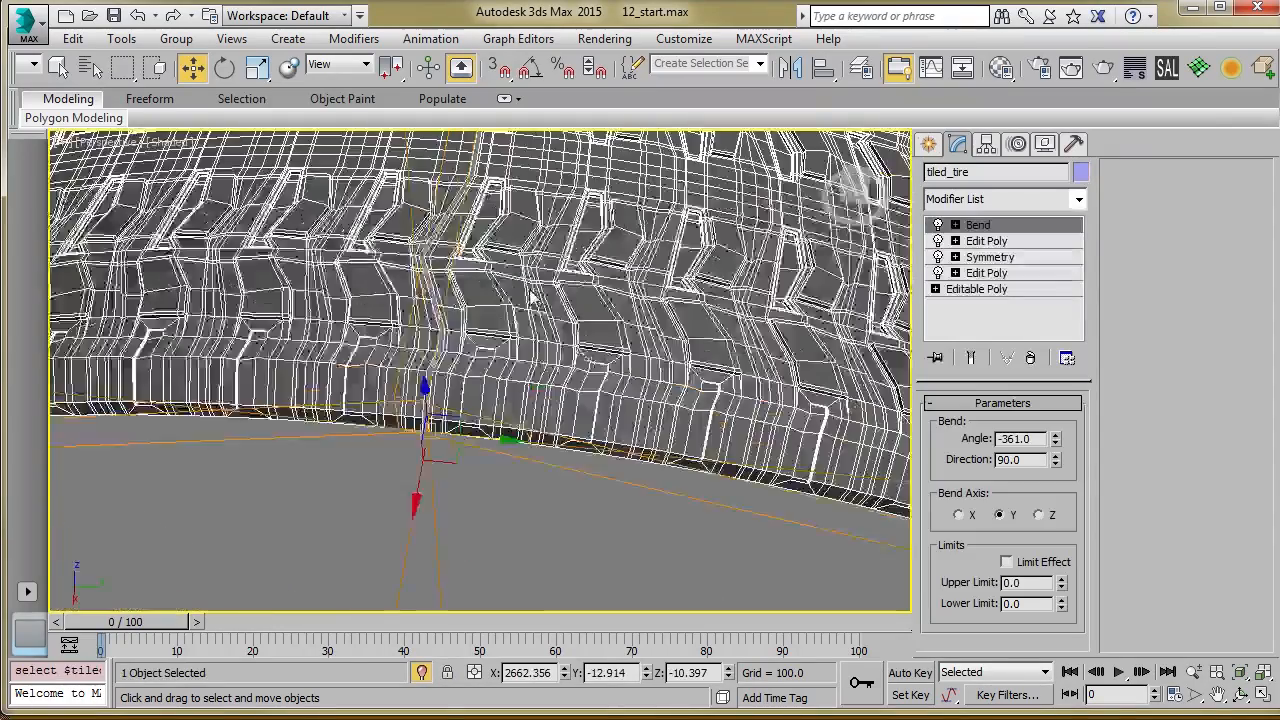
{"action": "left_click", "coordinate": [1057, 436]}
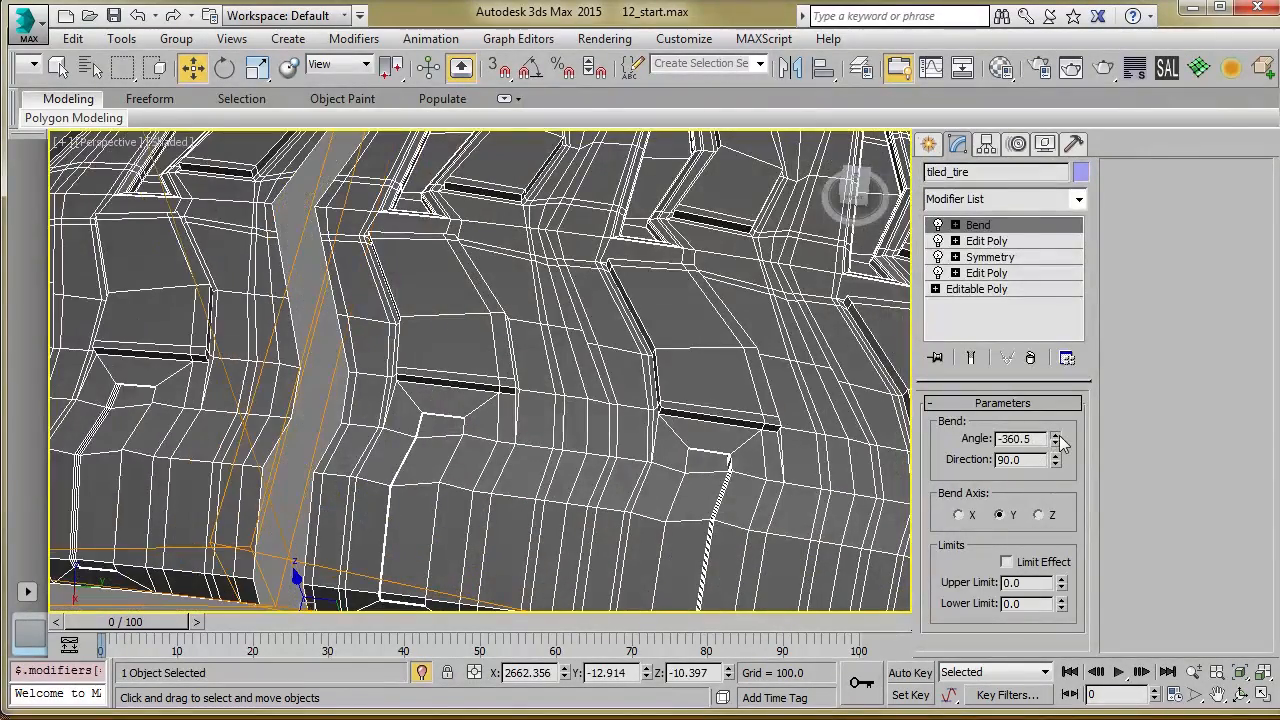
{"action": "left_click", "coordinate": [1058, 436]}
{"action": "left_click", "coordinate": [1058, 436]}
{"action": "left_click", "coordinate": [1057, 437]}
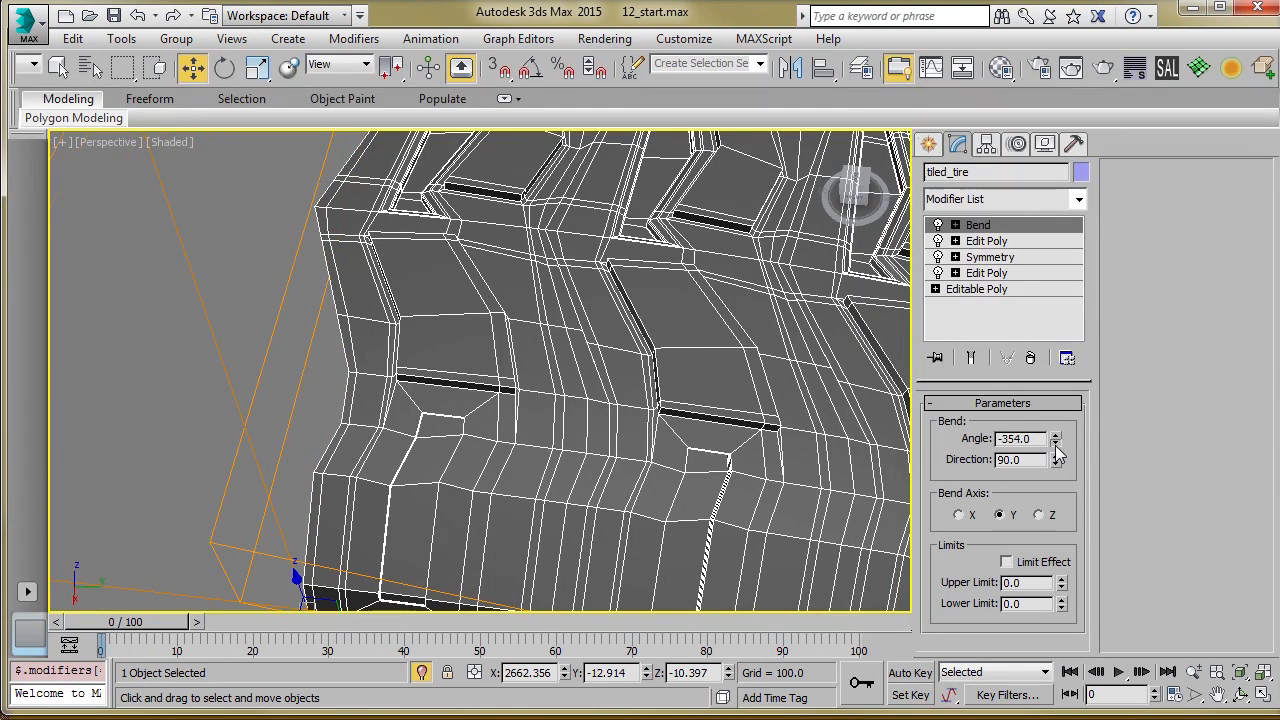
{"action": "left_click", "coordinate": [1055, 444]}
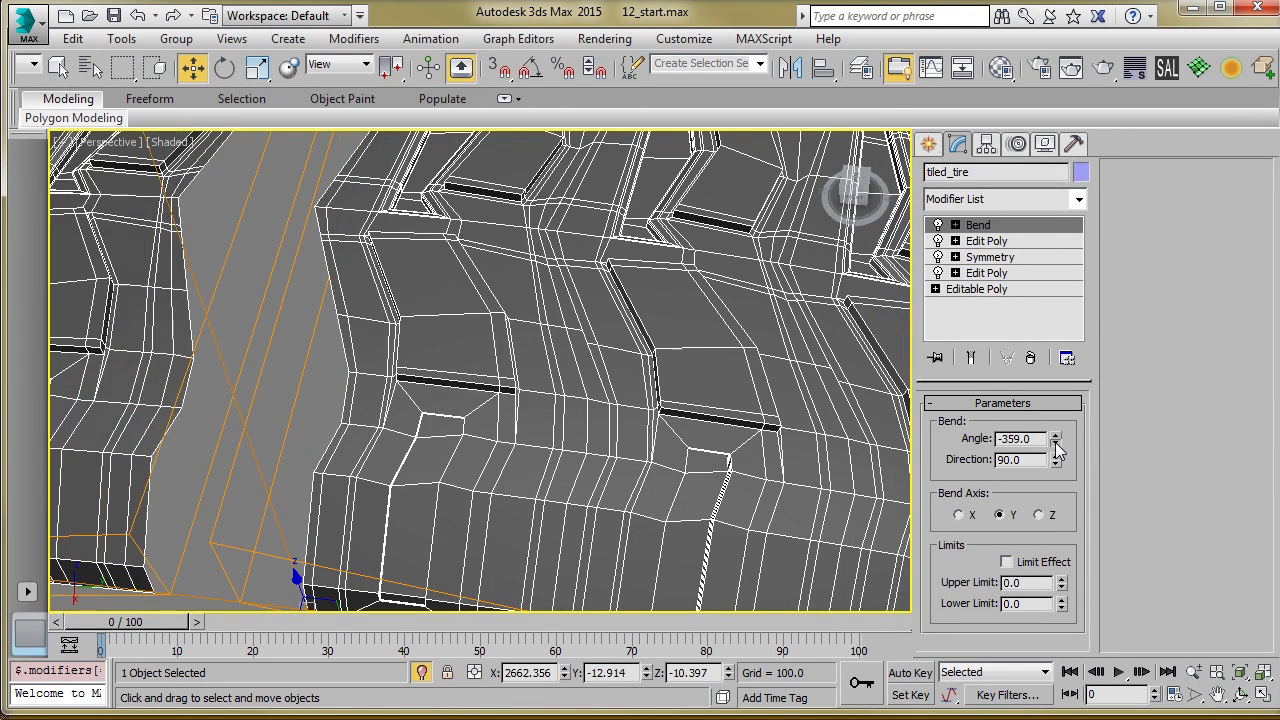
{"action": "left_click", "coordinate": [1055, 444]}
{"action": "left_click", "coordinate": [1055, 444]}
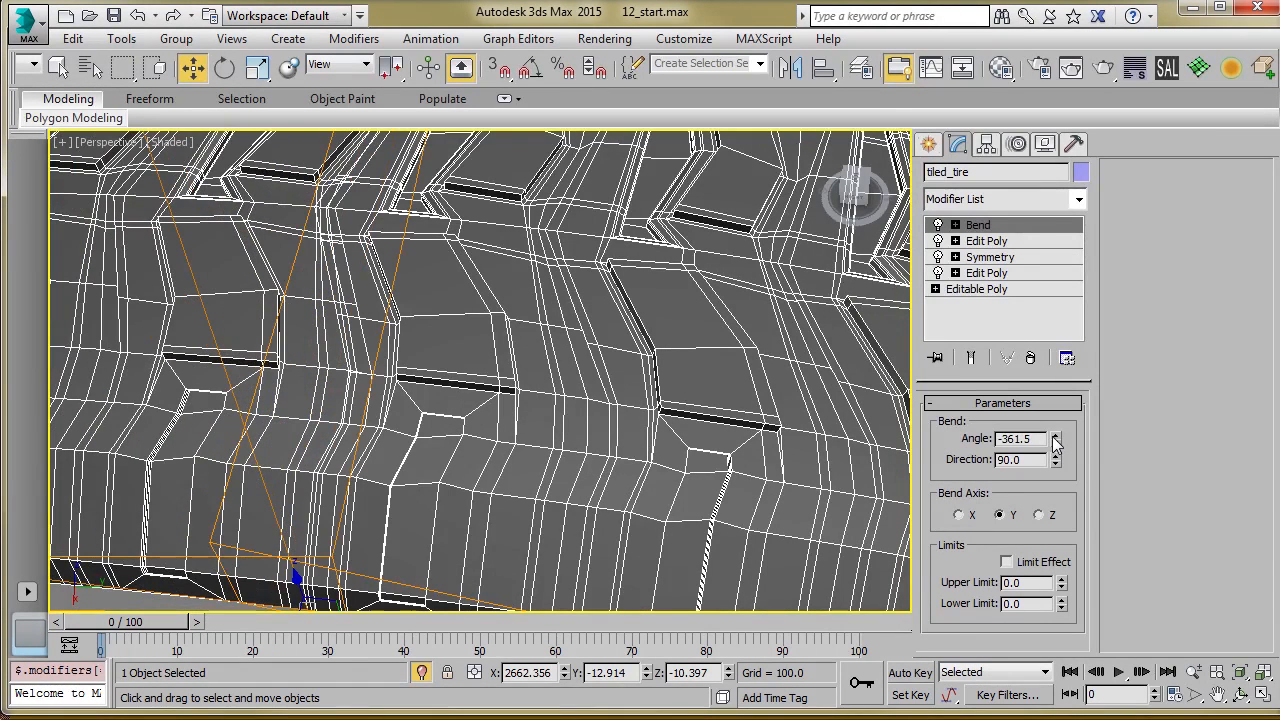
{"action": "left_click", "coordinate": [1055, 438]}
{"action": "middle_click_drag", "start_coordinate": [733, 460], "coordinate": [747, 450]}
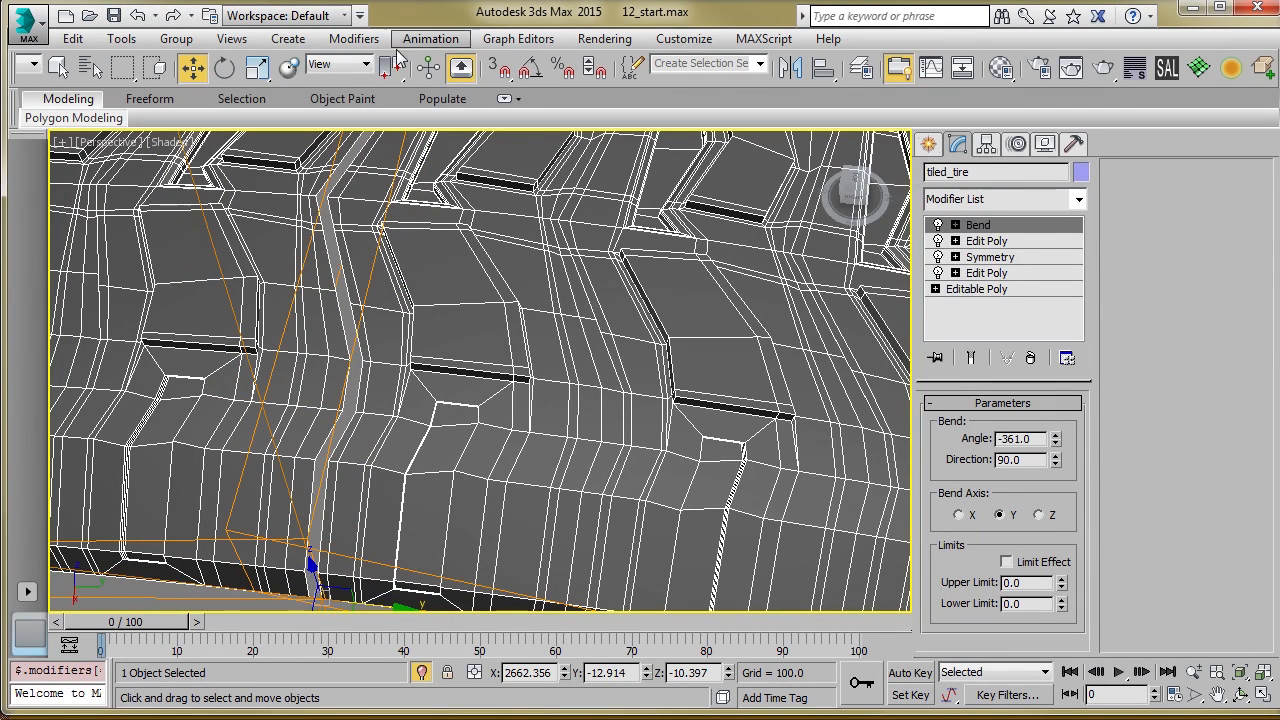
{"action": "left_click", "coordinate": [1057, 443]}
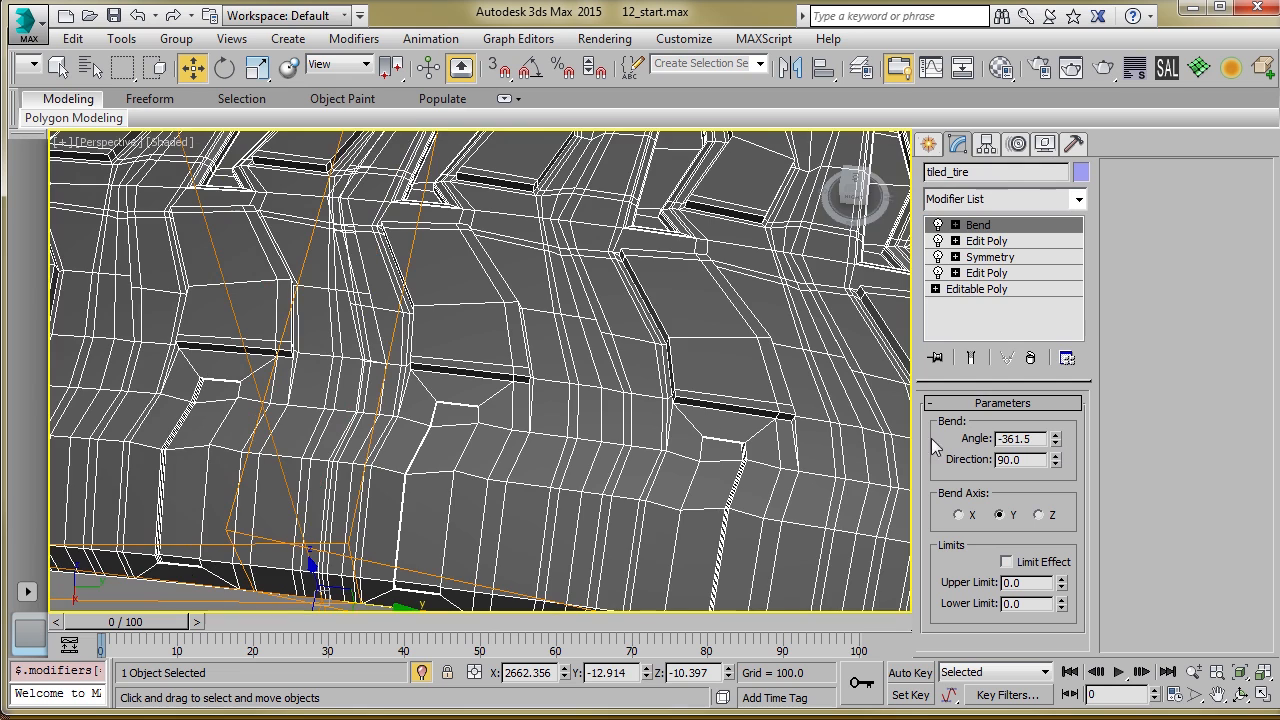
Try a bend angle of -361.25 on the tyre's Bend modifier while checking the seam
{"action": "middle_click_drag", "start_coordinate": [588, 394], "coordinate": [614, 386]}
{"action": "scroll", "coordinate": [543, 406], "scroll_direction": "down", "scroll_amount": 3}
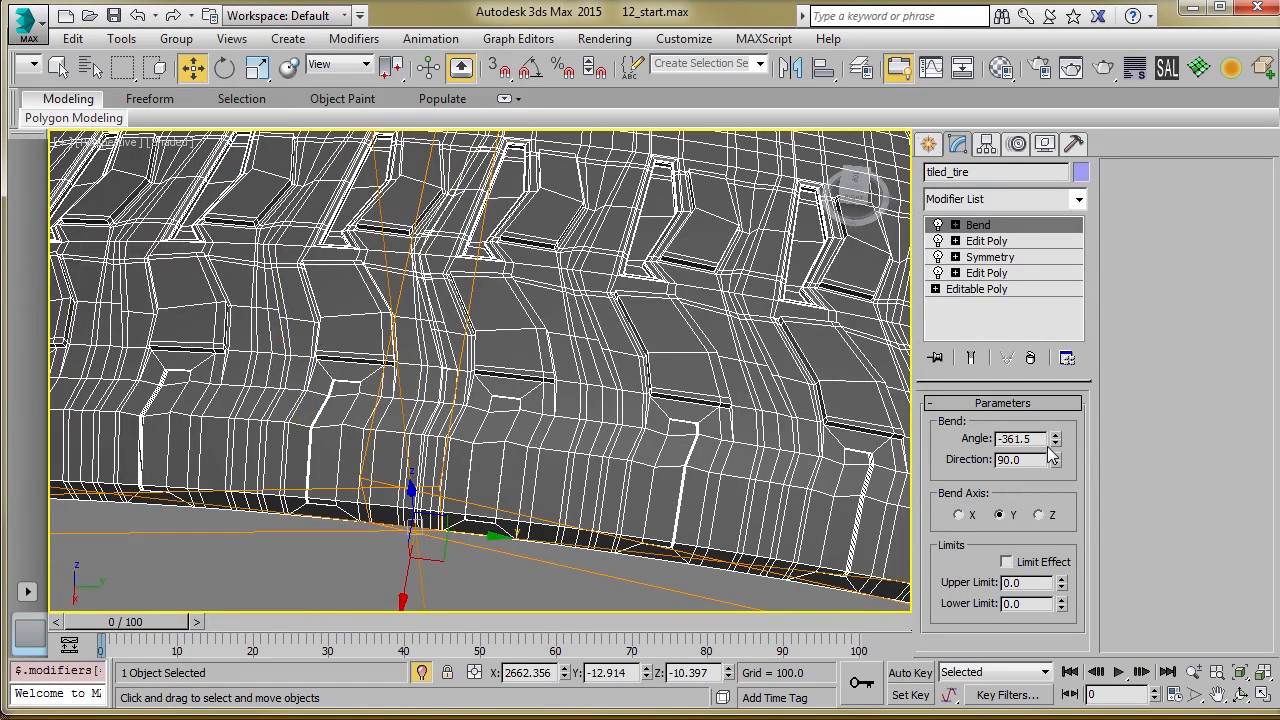
{"action": "type", "text": "-3"}
{"action": "key", "text": "Return"}
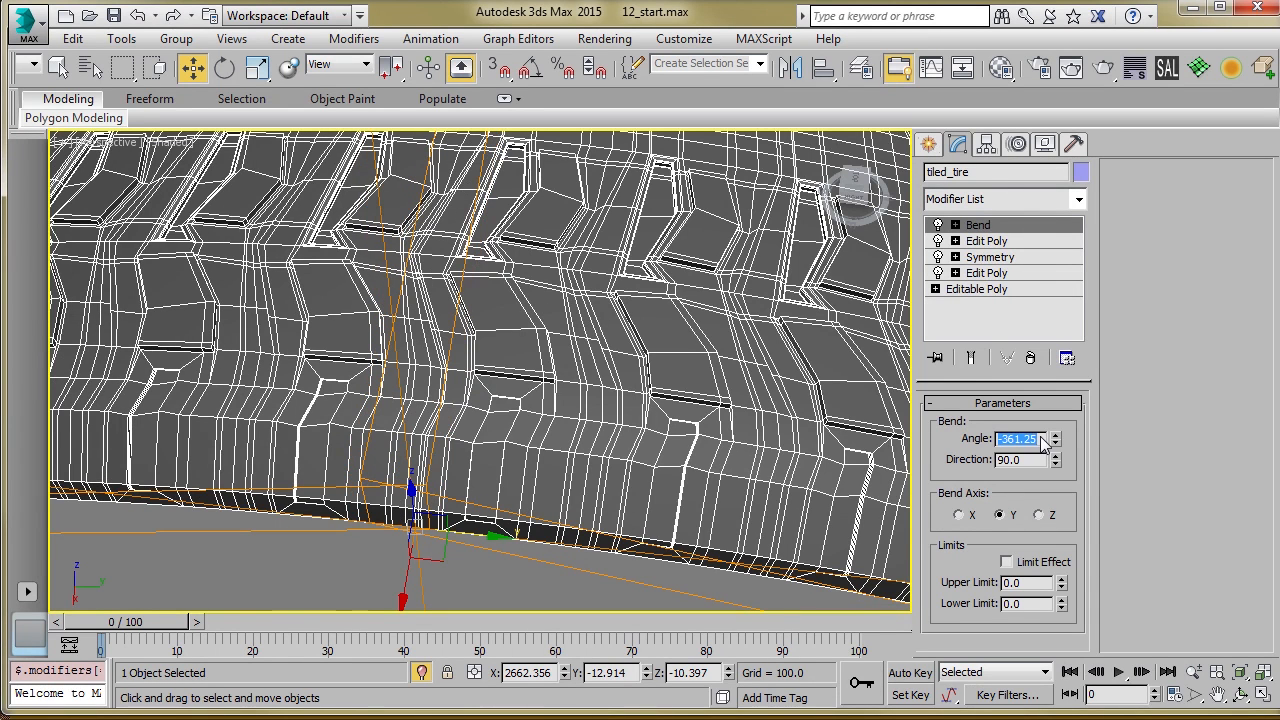
Fine-tune the tyre's bend angle to -361.125
{"action": "type", "text": "361.12"}
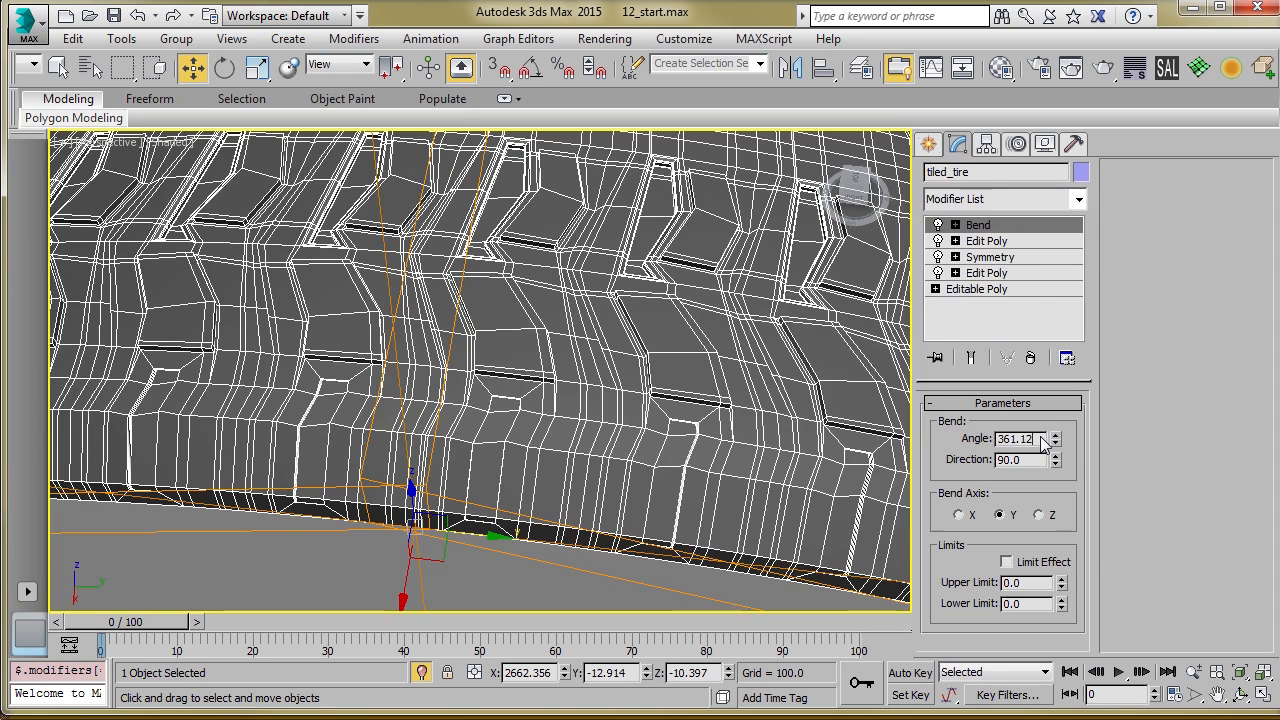
{"action": "type", "text": "5"}
{"action": "key", "text": "Return"}
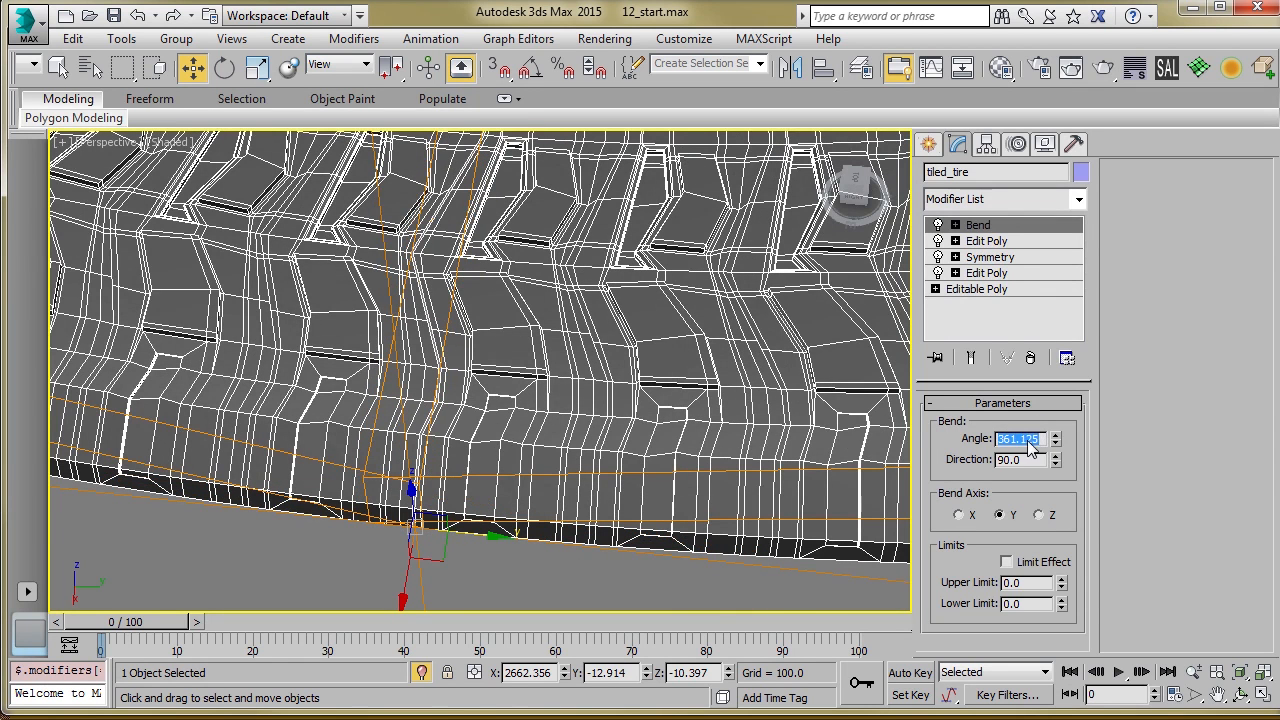
{"action": "key", "text": "Return"}
{"action": "left_click", "coordinate": [1001, 443]}
{"action": "type", "text": "0"}
{"action": "type", "text": "3"}
{"action": "key", "text": "Return"}
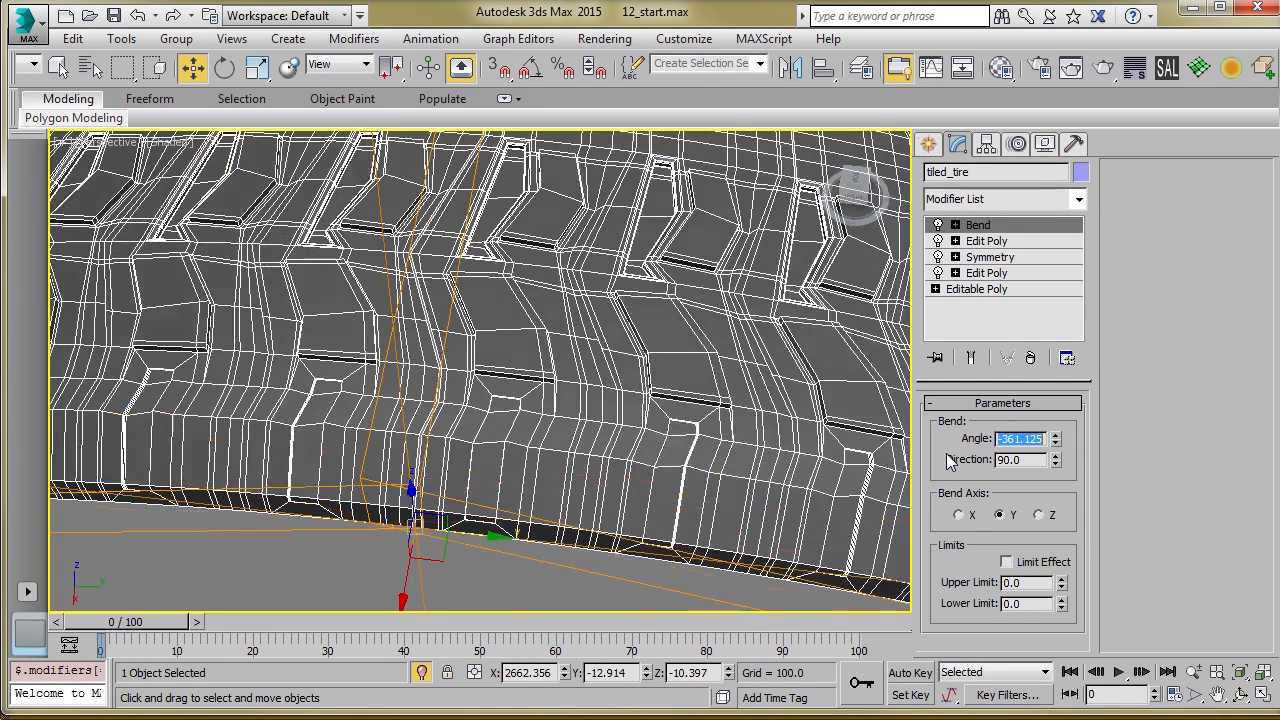
Deselect the tyre and examine the remaining gap along the tread seam up close
{"action": "middle_click_drag", "start_coordinate": [373, 500], "coordinate": [391, 502]}
{"action": "left_click", "coordinate": [356, 552]}
{"action": "scroll", "coordinate": [381, 426], "scroll_direction": "up", "scroll_amount": 3}
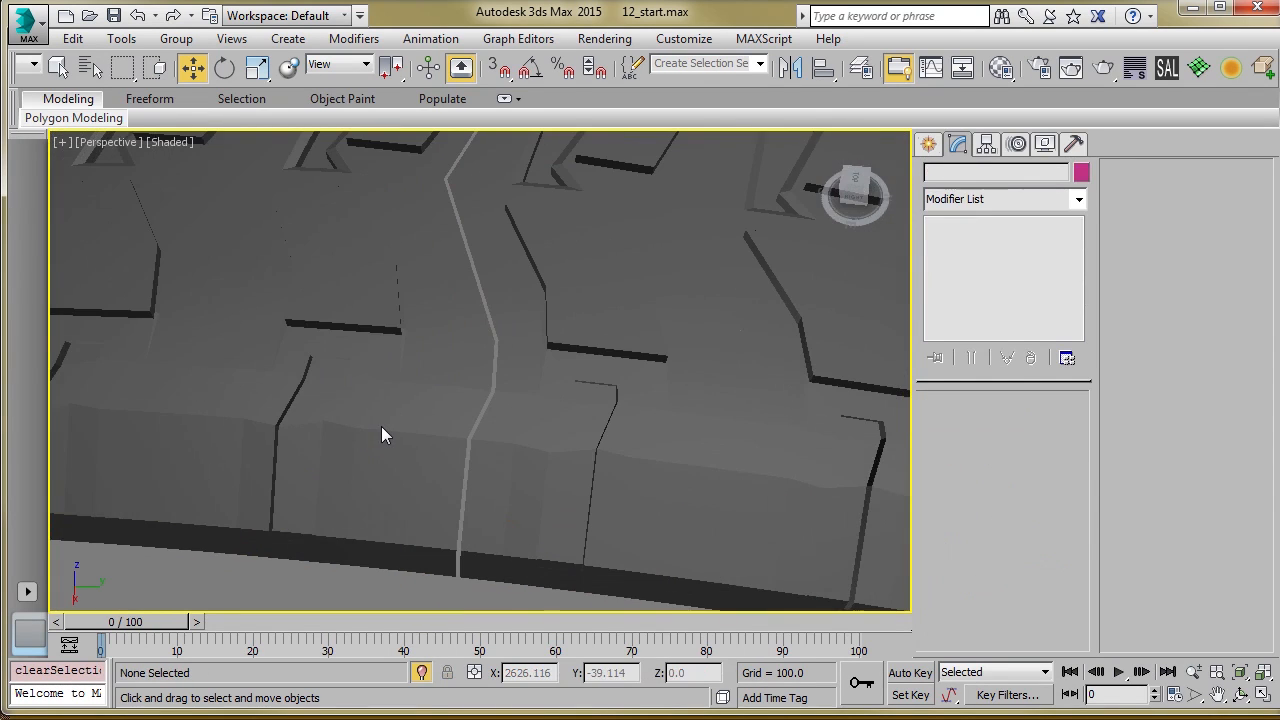
{"action": "left_click", "coordinate": [383, 426]}
{"action": "middle_click_drag", "start_coordinate": [393, 397], "coordinate": [389, 595], "text": "alt"}
{"action": "scroll", "coordinate": [466, 317], "scroll_direction": "up", "scroll_amount": 4}
{"action": "left_click", "coordinate": [389, 597]}
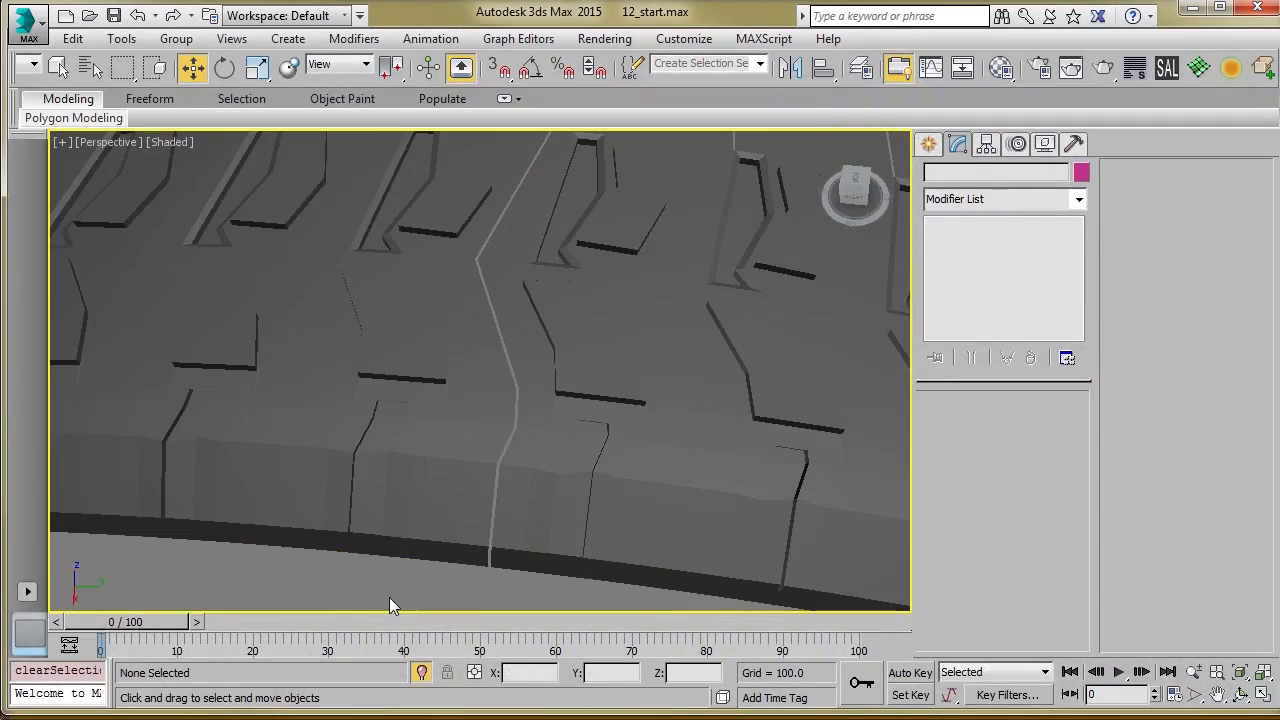
Select the tyre, add an Edit Poly modifier above the Bend and switch to Vertex mode
{"action": "left_click", "coordinate": [540, 463]}
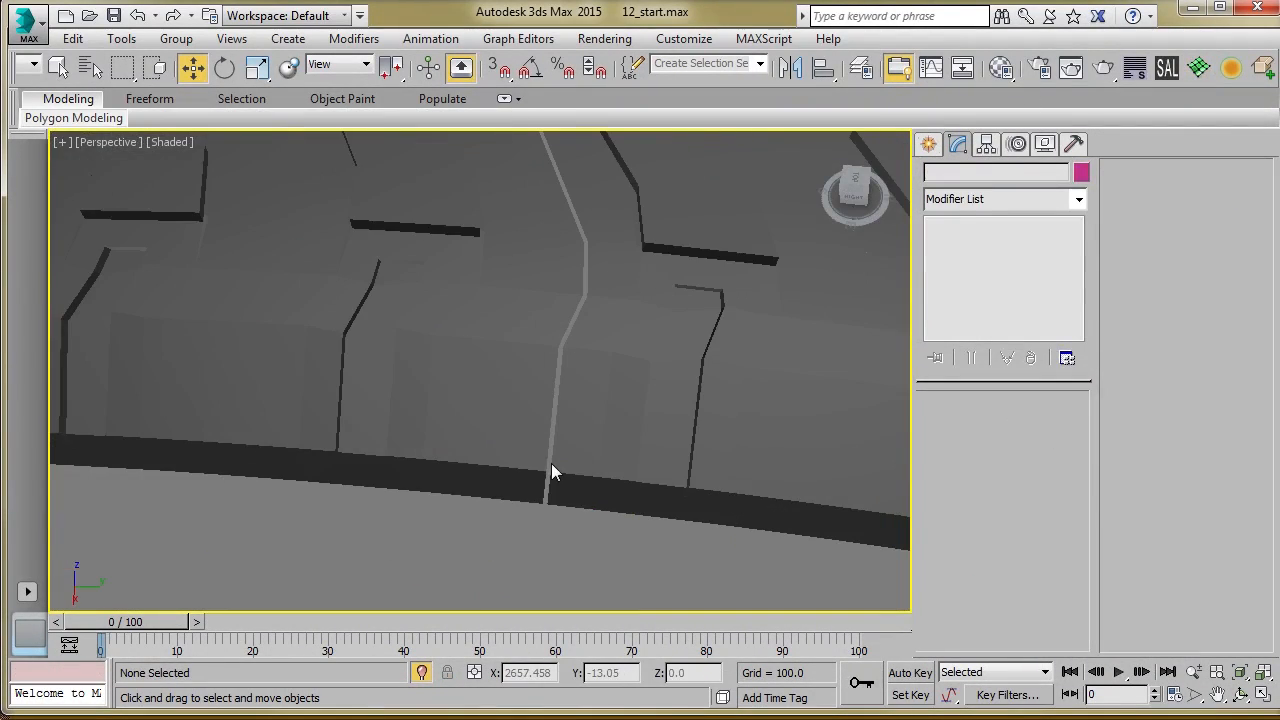
{"action": "left_click", "coordinate": [551, 473]}
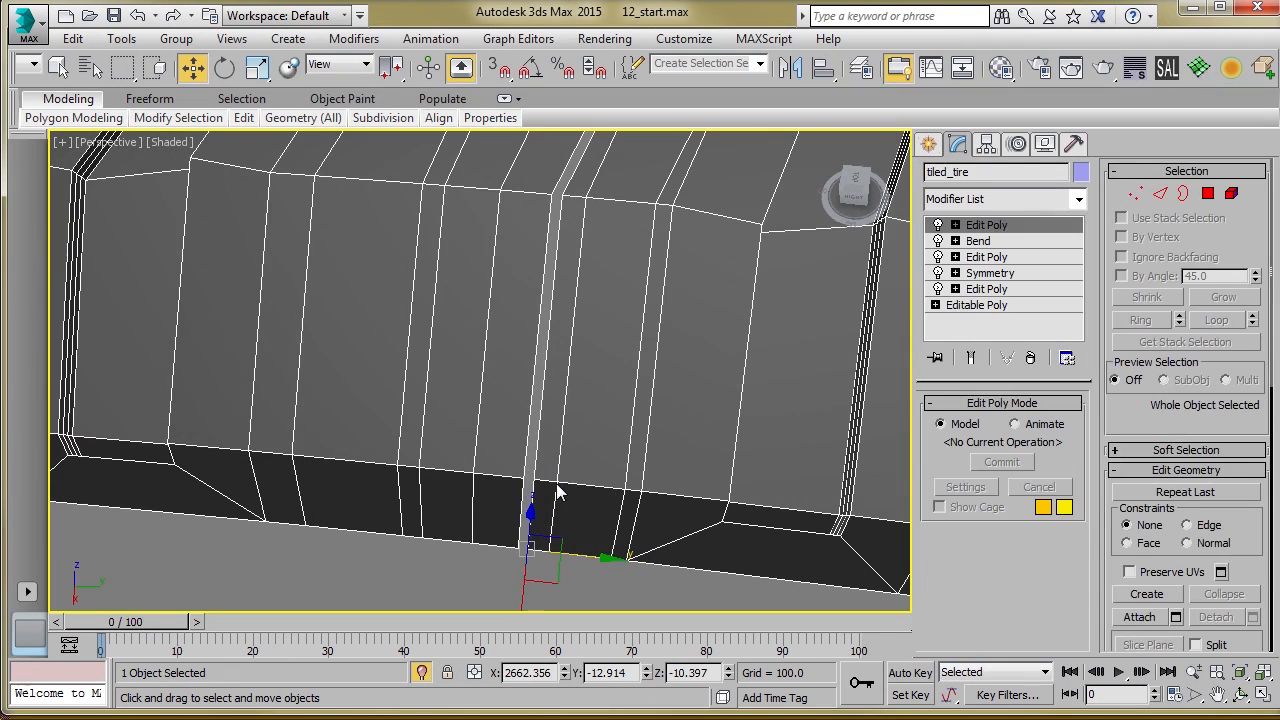
{"action": "key", "text": "1"}
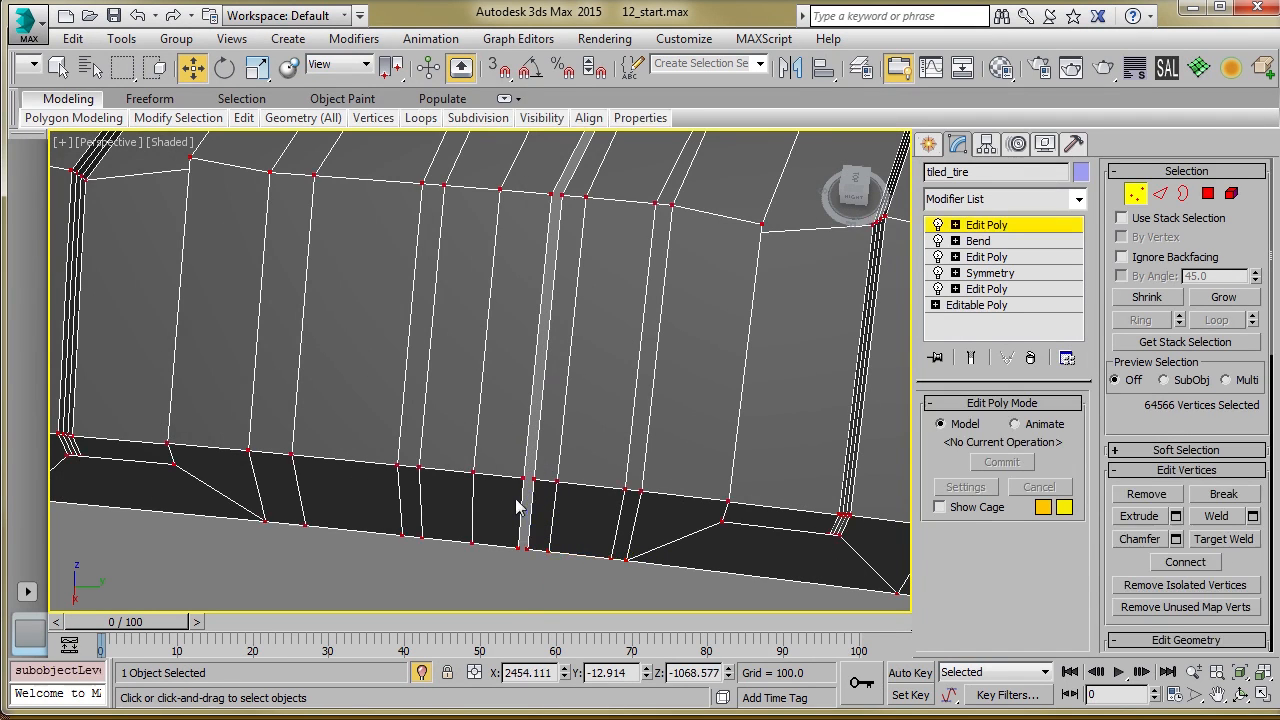
Collapse each pair of vertices facing across the seam gap, from the sidewall's lower edge up over the shoulder
{"action": "left_click_drag", "start_coordinate": [540, 489], "coordinate": [544, 492]}
{"action": "key", "text": "ctrl+alt+c"}
{"action": "left_click_drag", "start_coordinate": [499, 571], "coordinate": [545, 535]}
{"action": "key", "text": "ctrl+alt+c"}
{"action": "middle_click_drag", "start_coordinate": [560, 225], "coordinate": [562, 366]}
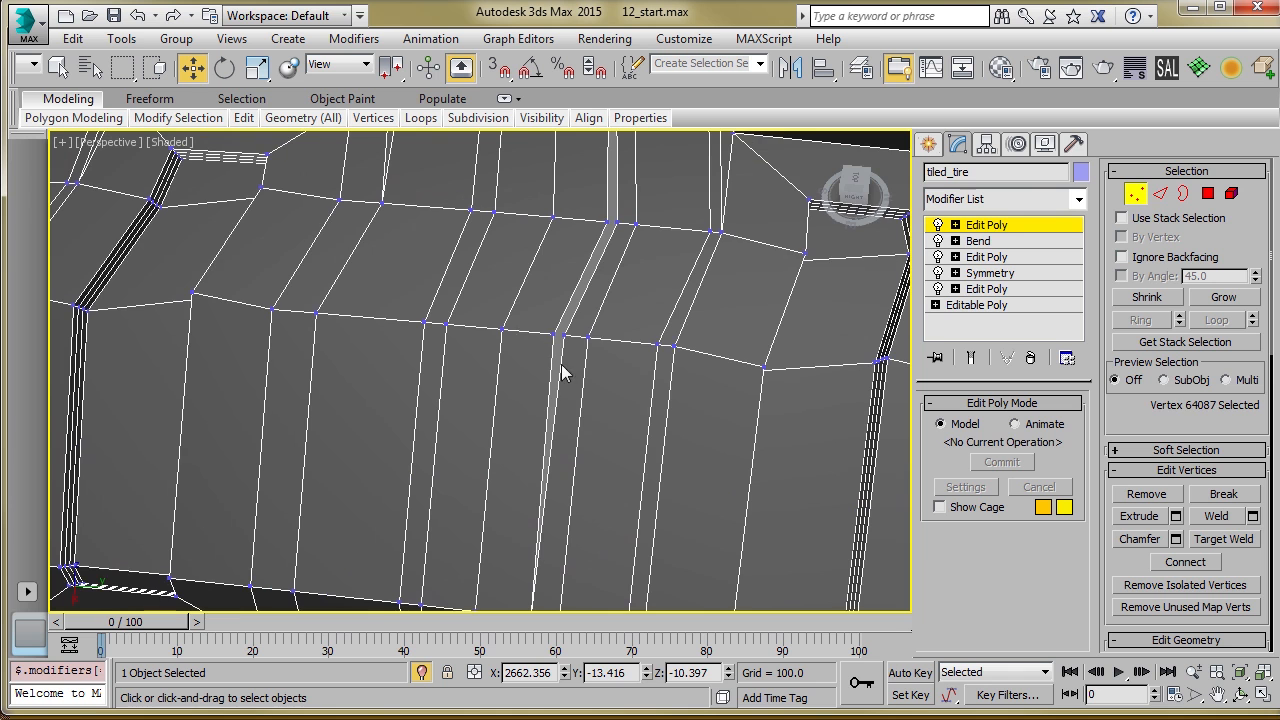
{"action": "left_click_drag", "start_coordinate": [530, 403], "coordinate": [530, 400]}
{"action": "middle_click_drag", "start_coordinate": [653, 221], "coordinate": [647, 264]}
{"action": "left_click_drag", "start_coordinate": [618, 250], "coordinate": [583, 283]}
{"action": "key", "text": "ctrl+alt+c"}
Collapse the facing seam vertex pairs across the outer tread block up to its groove
{"action": "middle_click_drag", "start_coordinate": [551, 143], "coordinate": [544, 361]}
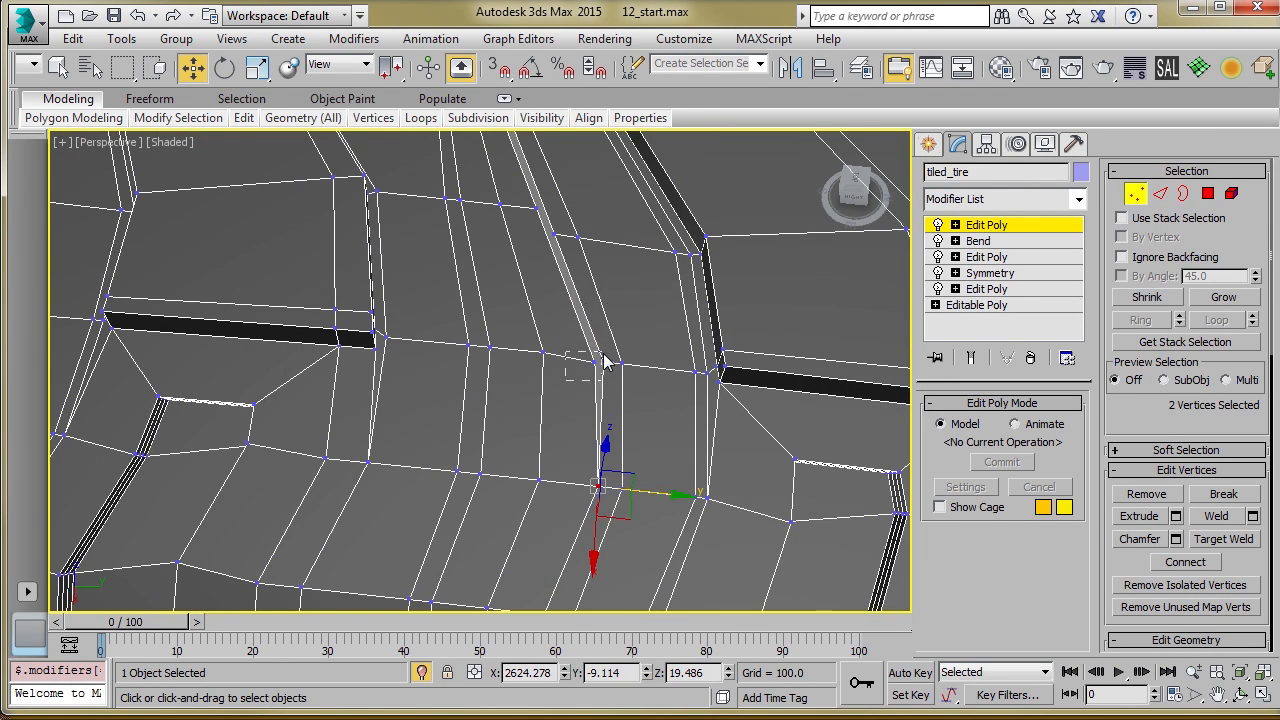
{"action": "left_click_drag", "start_coordinate": [566, 377], "coordinate": [603, 356]}
{"action": "key", "text": "ctrl+alt+c"}
{"action": "middle_click_drag", "start_coordinate": [572, 221], "coordinate": [571, 329]}
{"action": "left_click_drag", "start_coordinate": [537, 367], "coordinate": [537, 366]}
{"action": "key", "text": "ctrl+alt+c"}
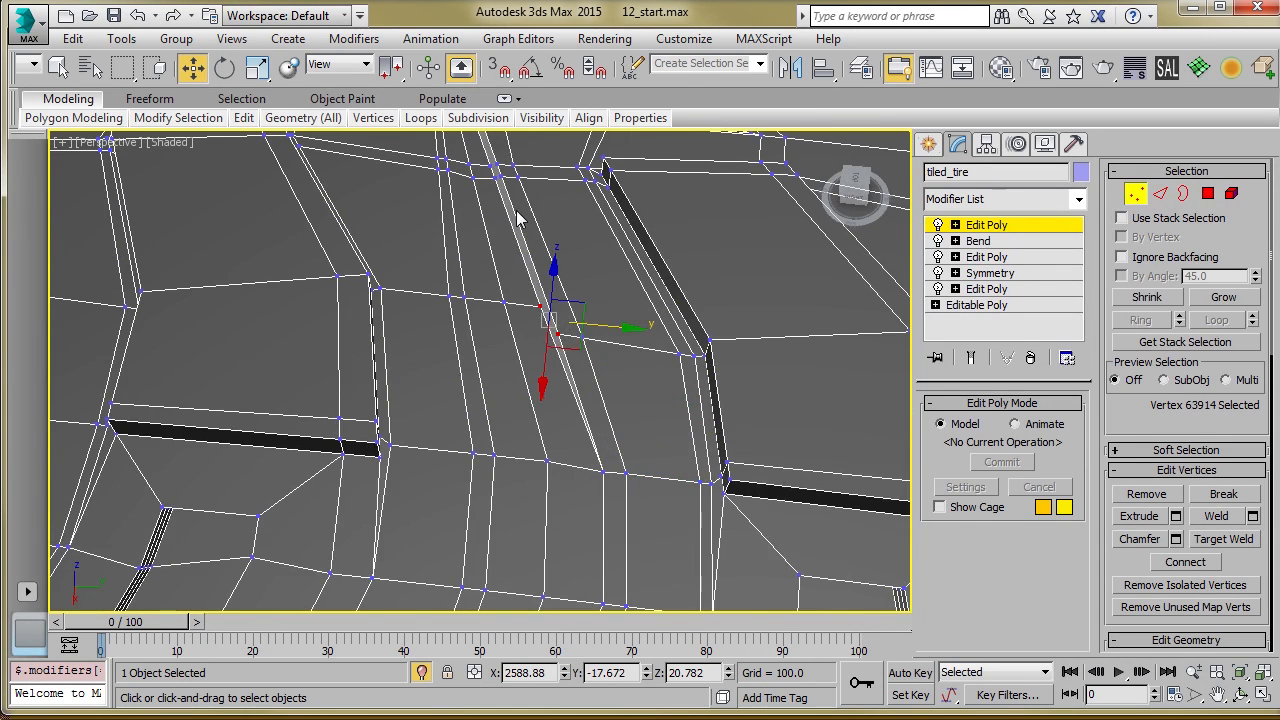
{"action": "middle_click_drag", "start_coordinate": [517, 209], "coordinate": [537, 354]}
{"action": "left_click_drag", "start_coordinate": [507, 309], "coordinate": [507, 311]}
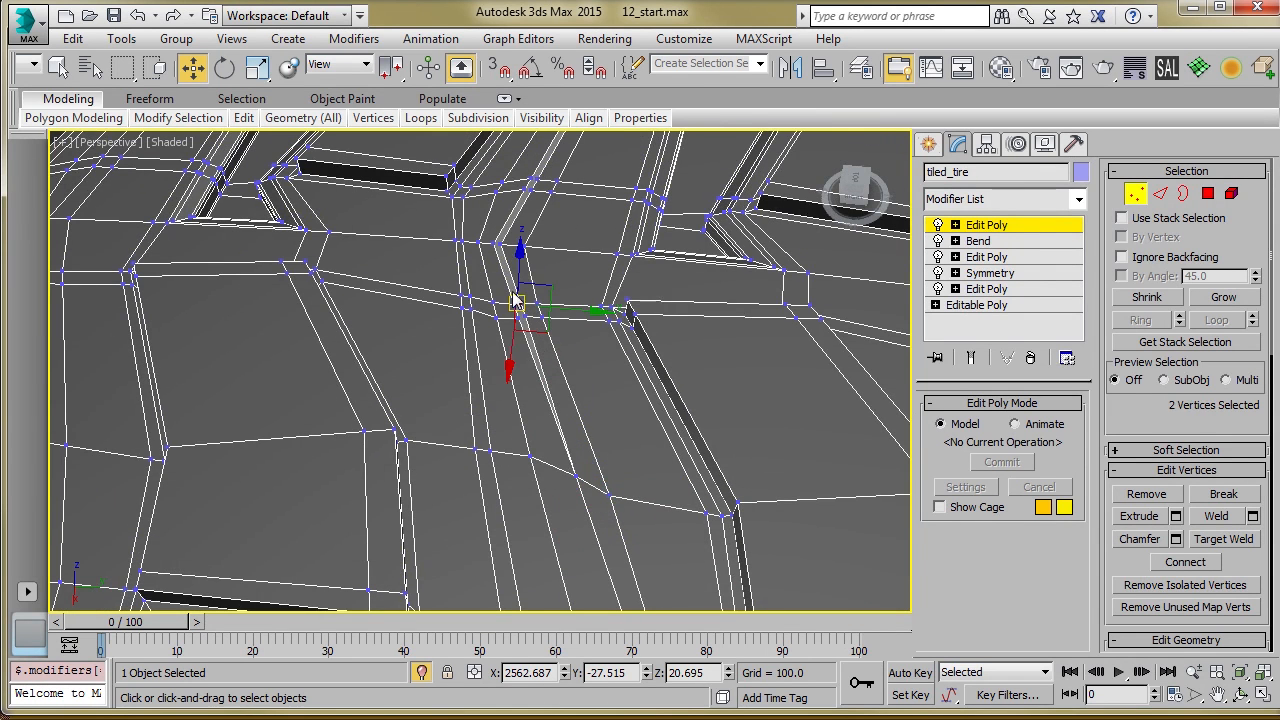
{"action": "scroll", "coordinate": [515, 300], "scroll_direction": "up", "scroll_amount": 4}
{"action": "key", "text": "ctrl+alt+c"}
Collapse the following vertex pairs along the seam, continuing from the groove towards the inner tread blocks
{"action": "left_click_drag", "start_coordinate": [567, 341], "coordinate": [513, 383]}
{"action": "key", "text": "ctrl+alt+c"}
{"action": "middle_click_drag", "start_coordinate": [494, 243], "coordinate": [519, 421]}
{"action": "left_click_drag", "start_coordinate": [526, 308], "coordinate": [475, 376]}
{"action": "key", "text": "ctrl+alt+c"}
{"action": "scroll", "coordinate": [478, 388], "scroll_direction": "down", "scroll_amount": 4}
{"action": "scroll", "coordinate": [490, 345], "scroll_direction": "up", "scroll_amount": 8}
{"action": "left_click_drag", "start_coordinate": [519, 521], "coordinate": [465, 470]}
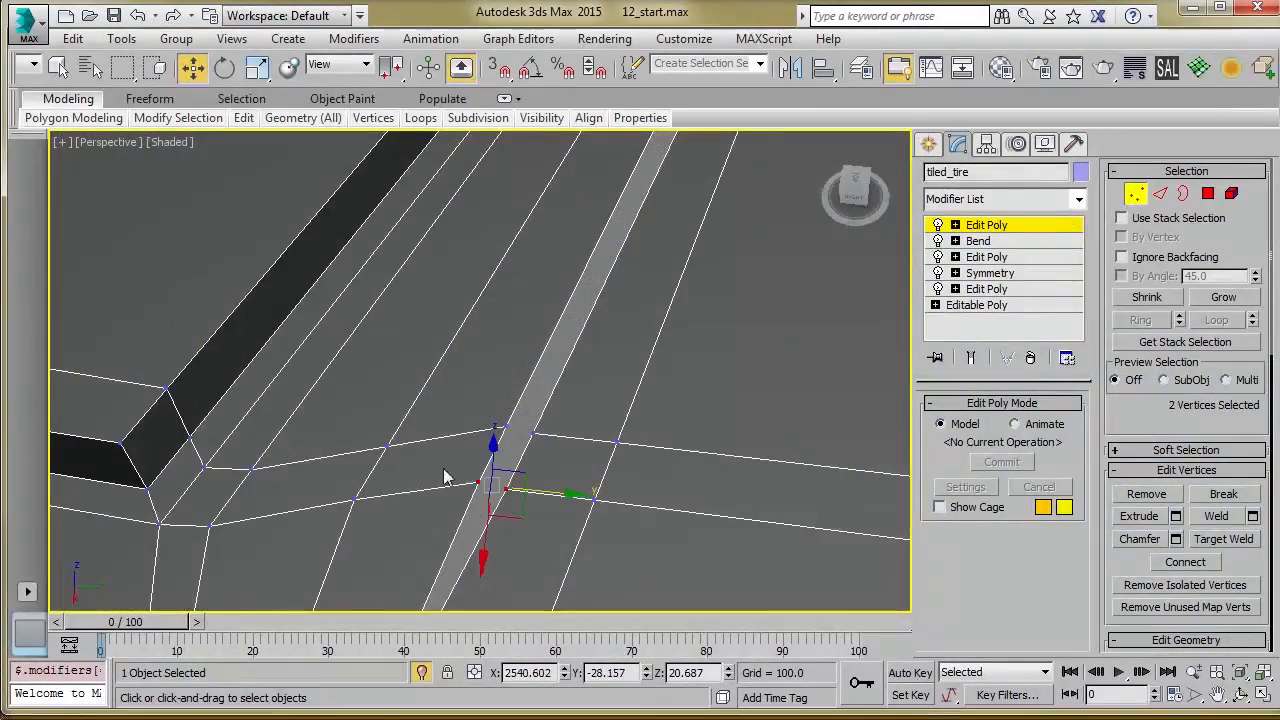
{"action": "key", "text": "ctrl+alt+c"}
{"action": "scroll", "coordinate": [455, 465], "scroll_direction": "down", "scroll_amount": 10}
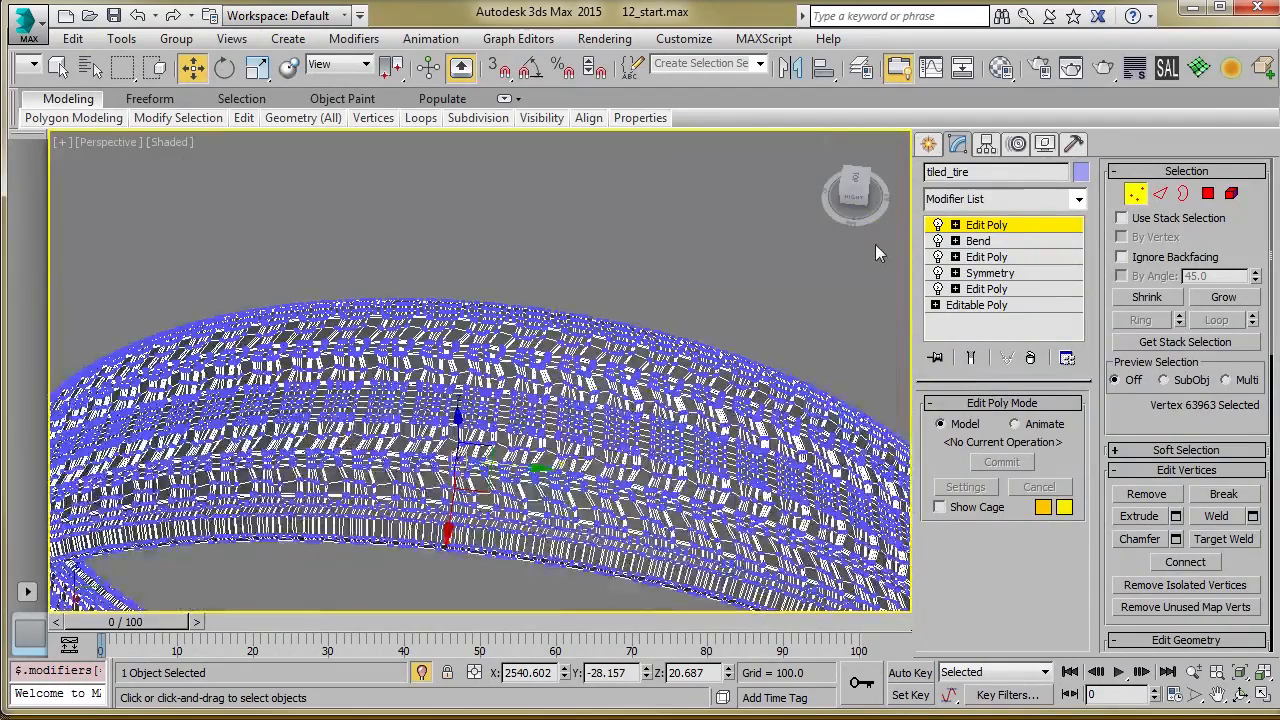
Leave vertex editing, deselect the tyre and examine the tread around the ring
{"action": "left_click", "coordinate": [956, 226]}
{"action": "left_click", "coordinate": [617, 274]}
{"action": "left_click", "coordinate": [996, 242]}
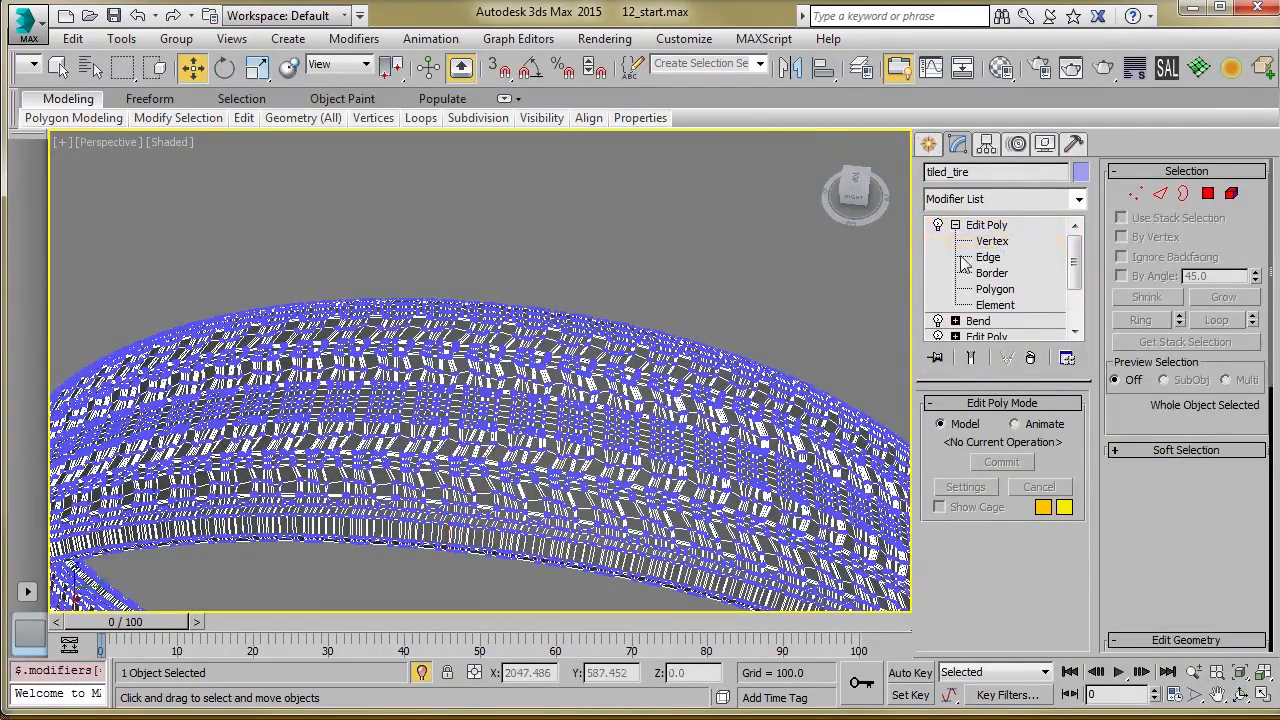
{"action": "left_click", "coordinate": [682, 278]}
{"action": "scroll", "coordinate": [679, 280], "scroll_direction": "down", "scroll_amount": 6}
{"action": "middle_click_drag", "start_coordinate": [587, 362], "coordinate": [534, 280], "text": "alt"}
{"action": "scroll", "coordinate": [534, 280], "scroll_direction": "up", "scroll_amount": 5}
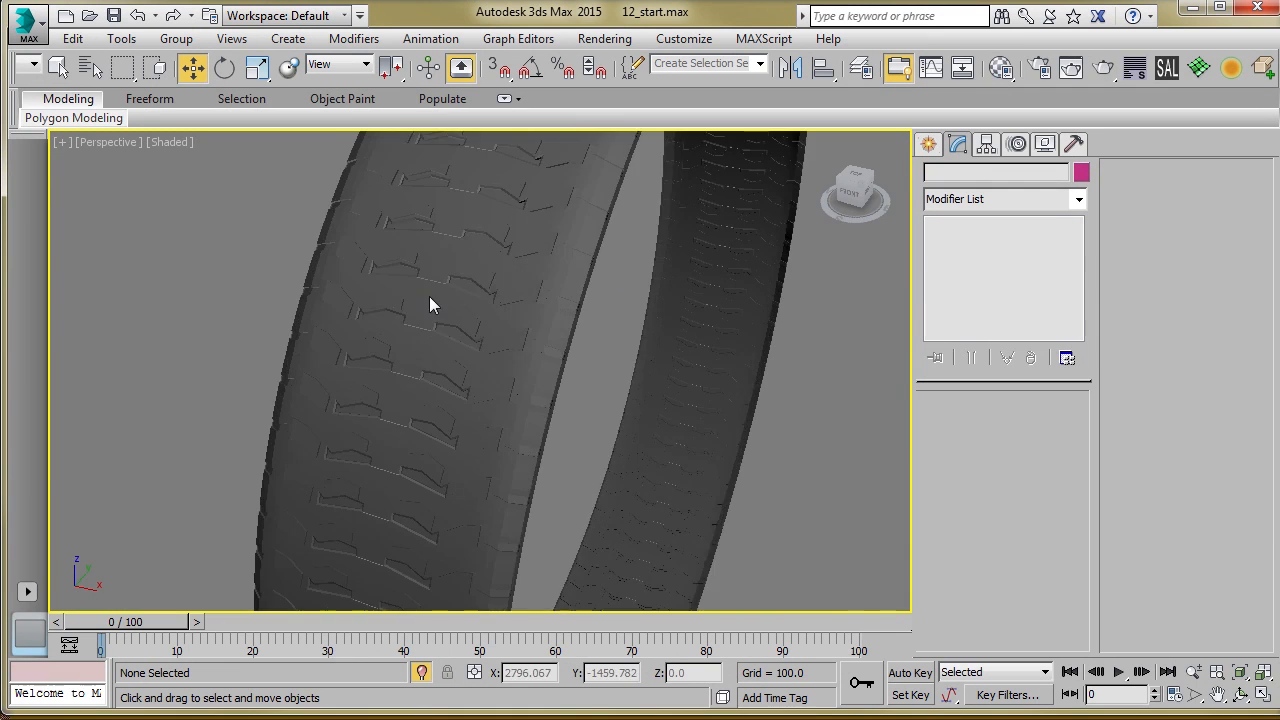
{"action": "scroll", "coordinate": [431, 303], "scroll_direction": "up", "scroll_amount": 3}
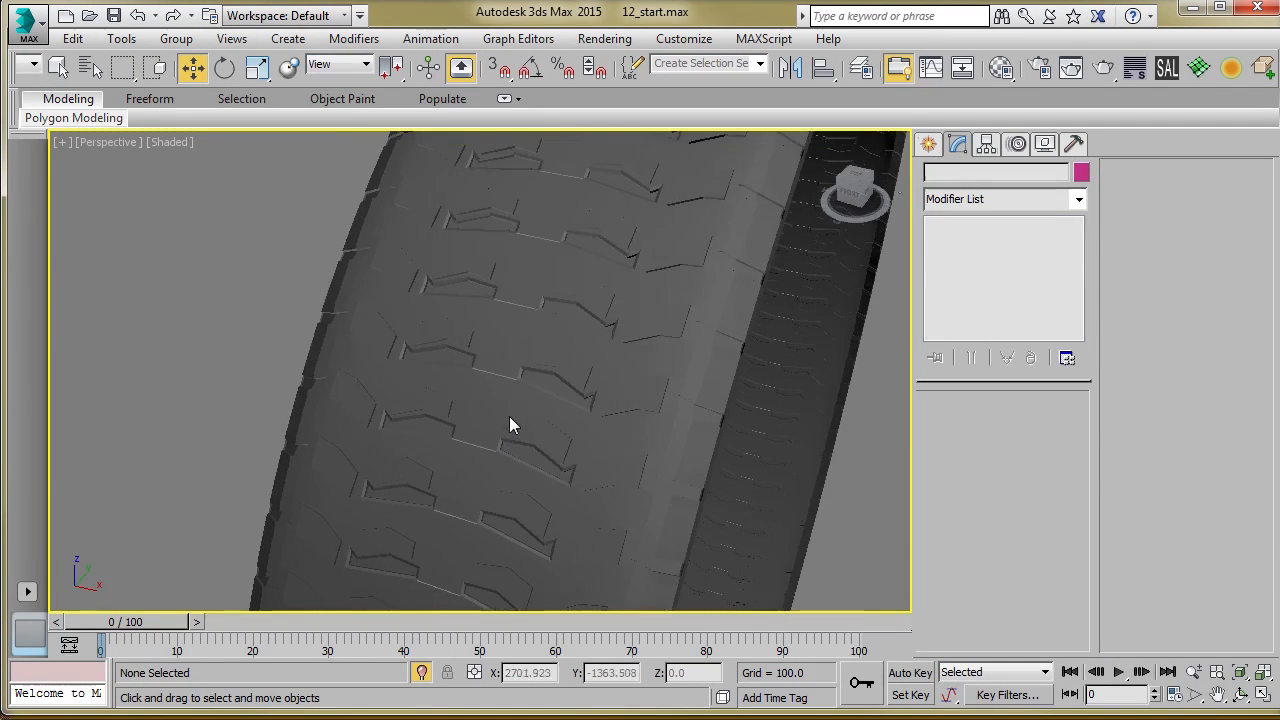
Apply TurboSmooth to the tyre and review the smoothed ring unselected
{"action": "left_click", "coordinate": [1232, 70]}
{"action": "scroll", "coordinate": [481, 349], "scroll_direction": "down", "scroll_amount": 5}
{"action": "left_click", "coordinate": [481, 349]}
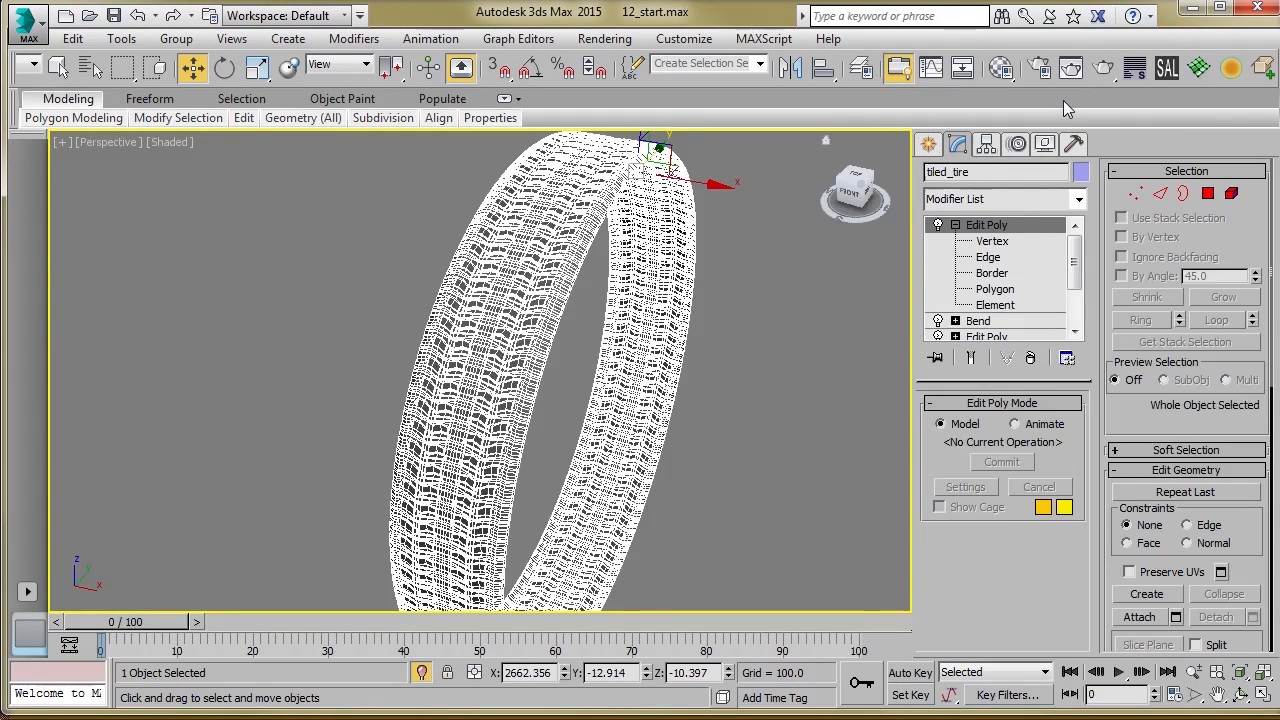
{"action": "left_click", "coordinate": [389, 346]}
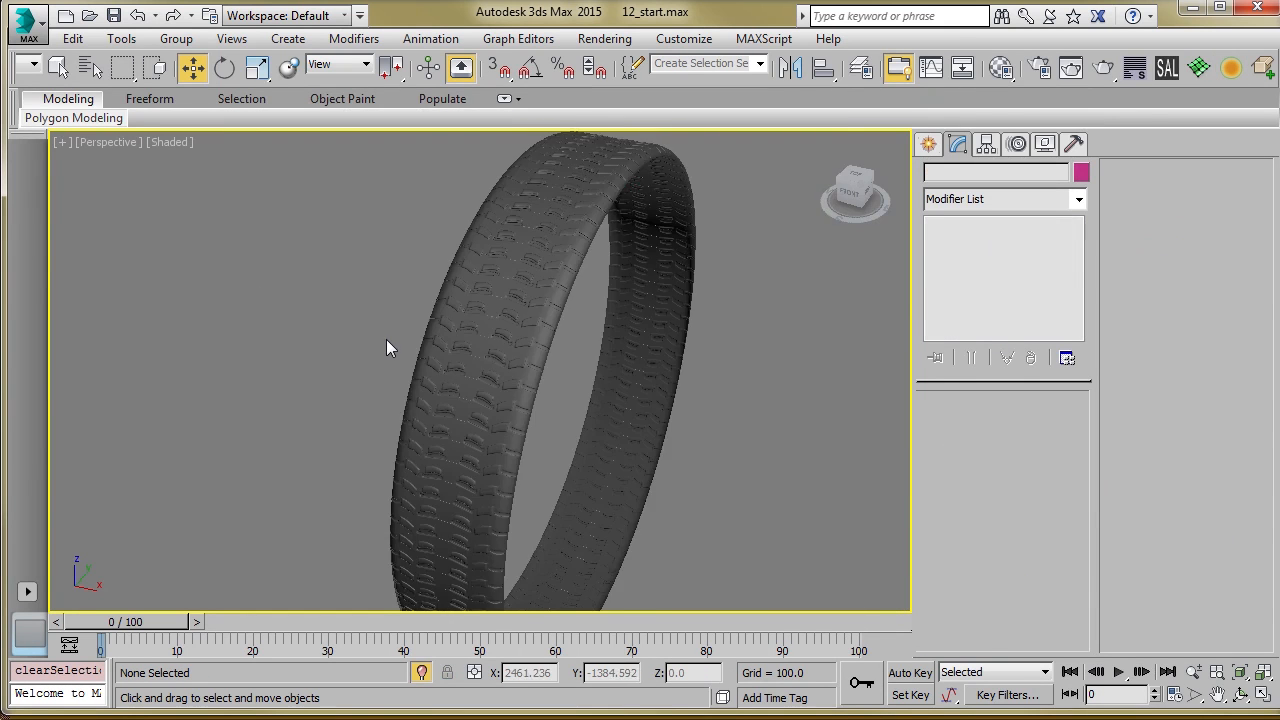
{"action": "scroll", "coordinate": [389, 346], "scroll_direction": "up", "scroll_amount": 3}
{"action": "scroll", "coordinate": [453, 357], "scroll_direction": "down", "scroll_amount": 6}
{"action": "middle_click_drag", "start_coordinate": [453, 357], "coordinate": [555, 343], "text": "alt"}
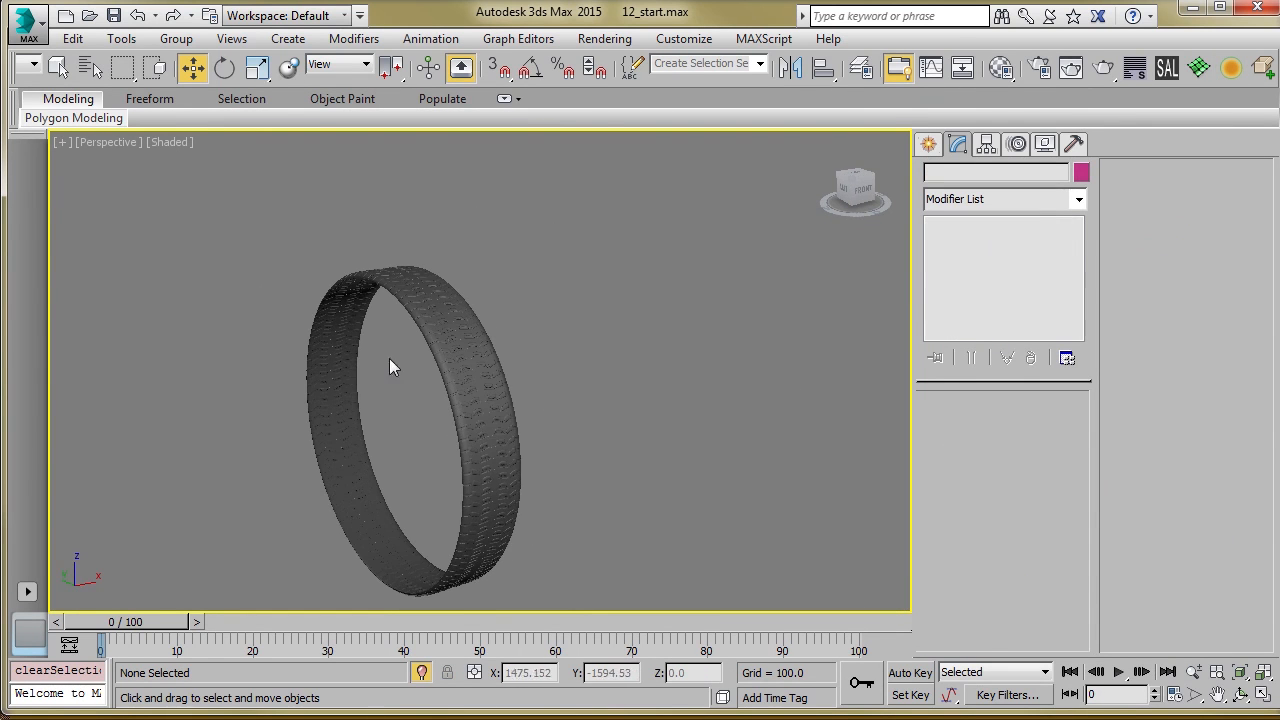
Scale the tyre ring wider, deselect it and exit isolation to show the other wheel parts
{"action": "middle_click_drag", "start_coordinate": [389, 358], "coordinate": [434, 367], "text": "alt"}
{"action": "left_click", "coordinate": [440, 364]}
{"action": "key", "text": "r"}
{"action": "left_click_drag", "start_coordinate": [490, 310], "coordinate": [305, 278]}
{"action": "left_click", "coordinate": [192, 67]}
{"action": "left_click", "coordinate": [205, 224]}
{"action": "middle_click_drag", "start_coordinate": [205, 224], "coordinate": [416, 567], "text": "alt"}
{"action": "left_click", "coordinate": [421, 672]}
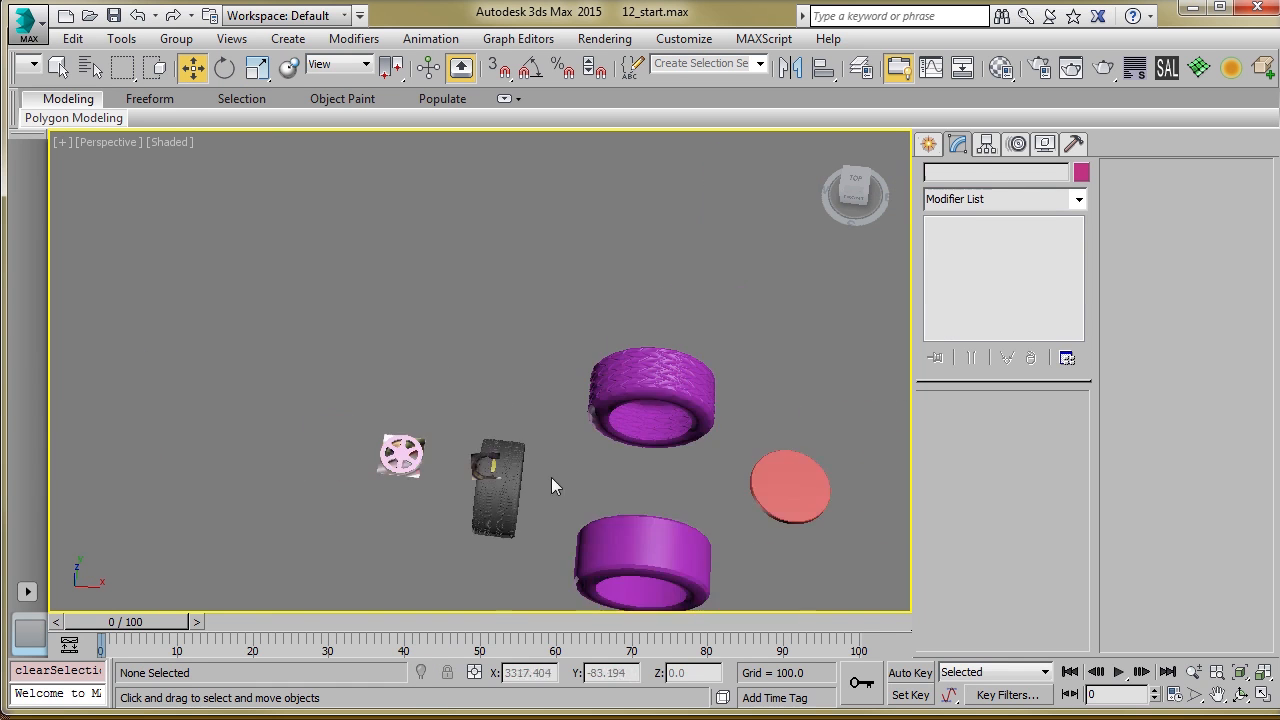
Select the plain purple tyre body and bring it into view with the new tread ring
{"action": "left_click", "coordinate": [530, 510]}
{"action": "middle_click_drag", "start_coordinate": [530, 513], "coordinate": [551, 426], "text": "alt"}
{"action": "scroll", "coordinate": [551, 426], "scroll_direction": "up", "scroll_amount": 5}
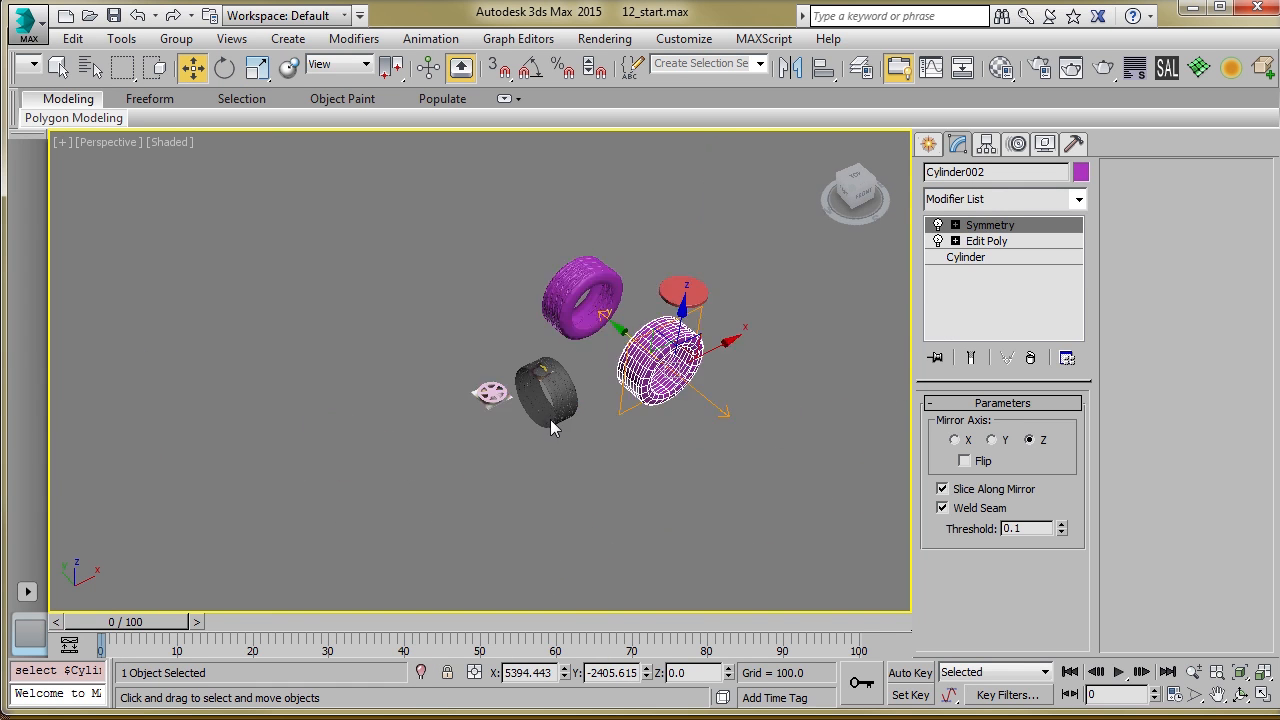